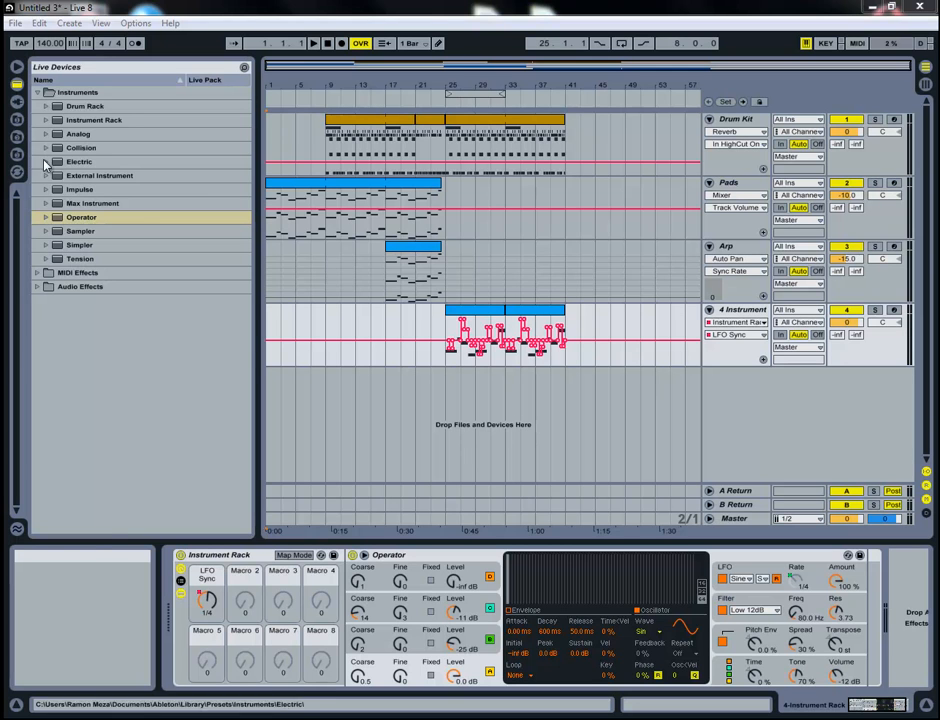
# Step: Select the Pads clips and play the arrangement through to listen to the existing sections
pyautogui.click(340, 190)
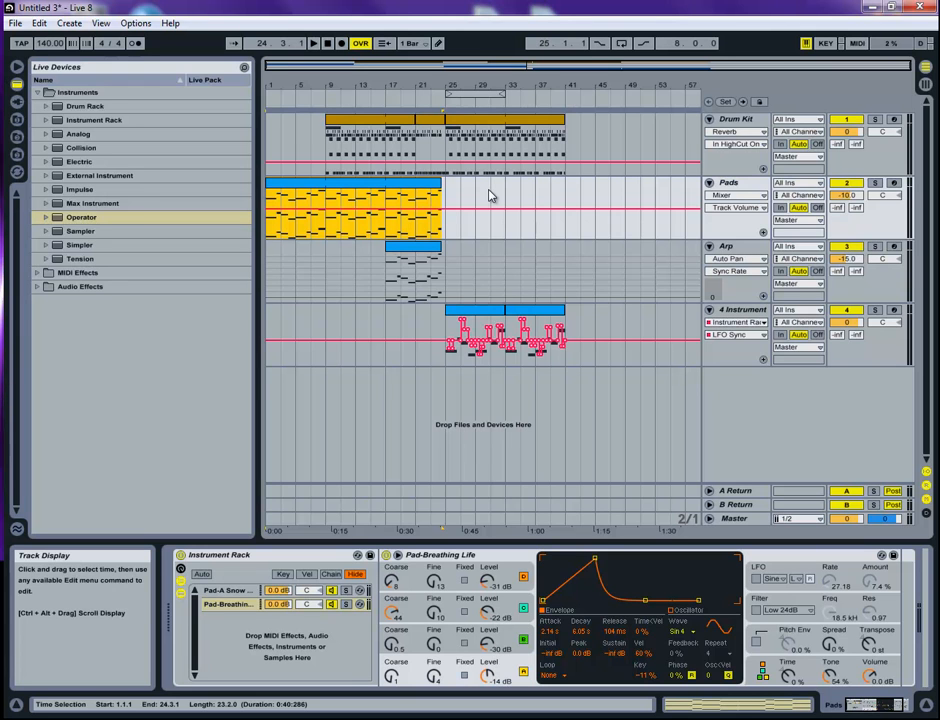
pyautogui.press('space')
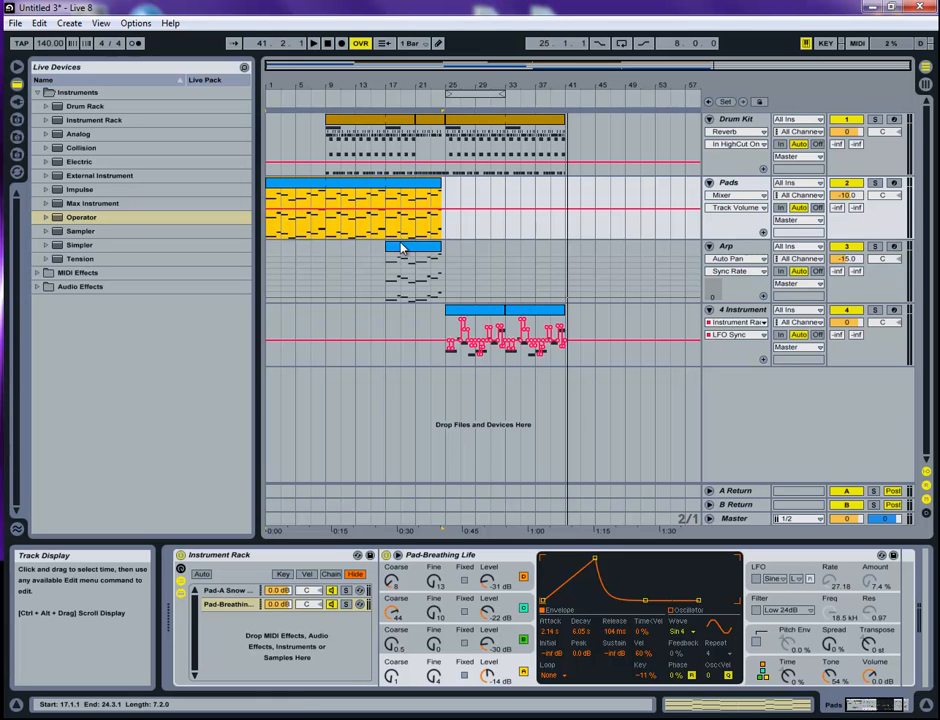
# Step: Try copying the first eight bars of the Pads track to bar 33 and audition the transition from bar 31
pyautogui.click(448, 236)
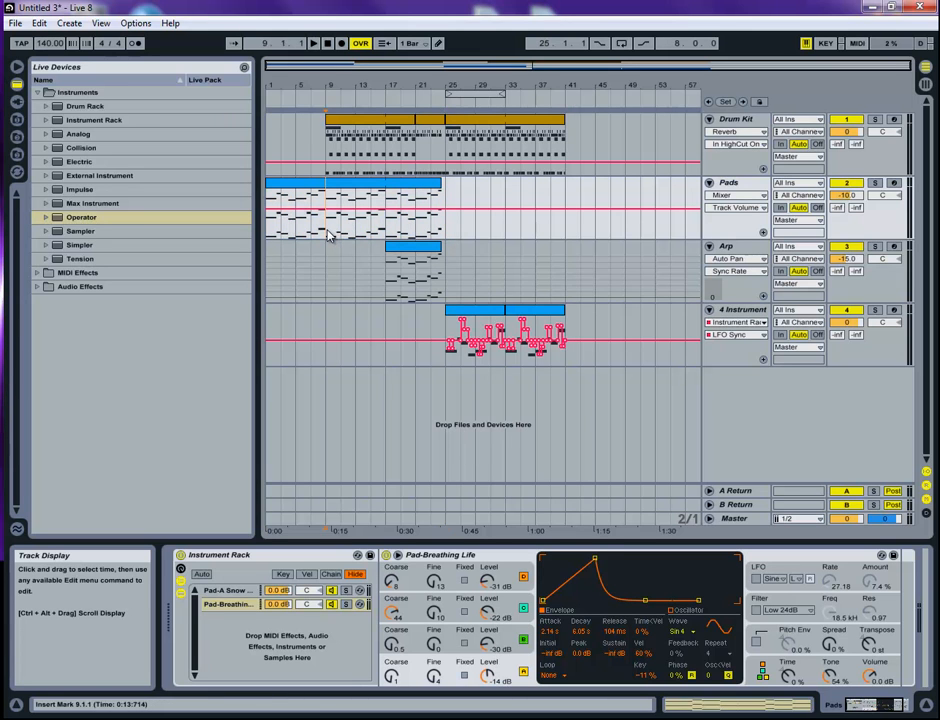
pyautogui.moveTo(331, 234); pyautogui.dragTo(281, 229)
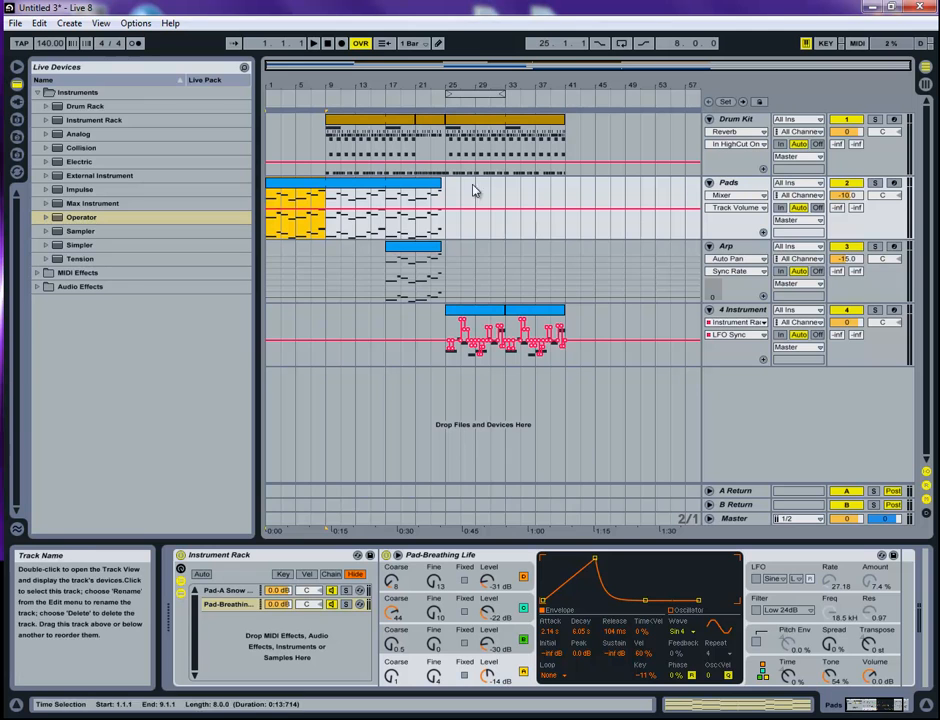
pyautogui.moveTo(284, 196); pyautogui.dragTo(513, 191)
pyautogui.click(489, 232)
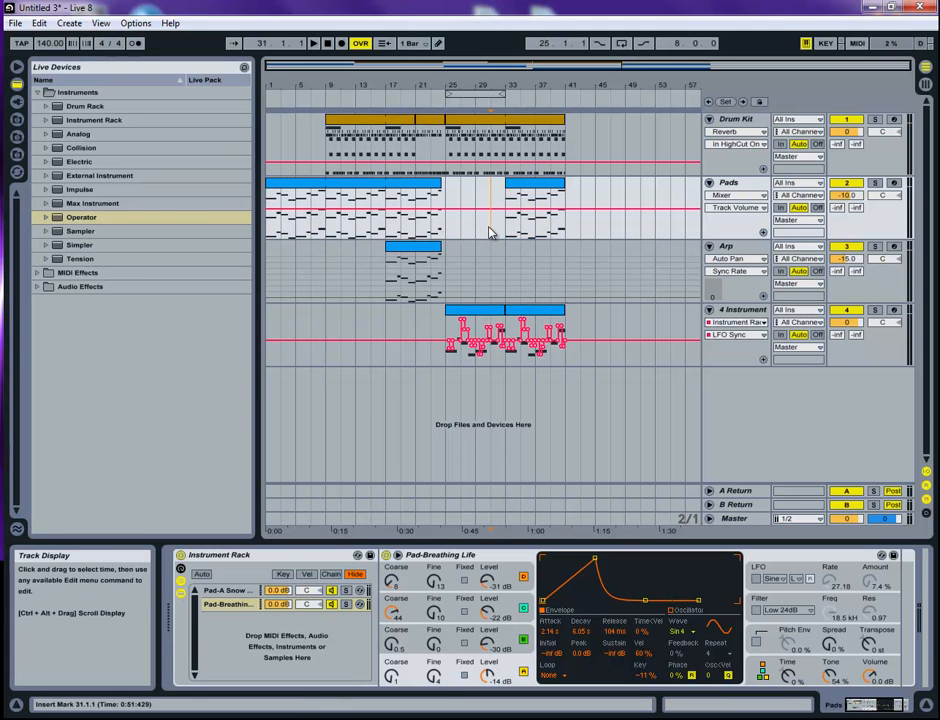
pyautogui.press('space')
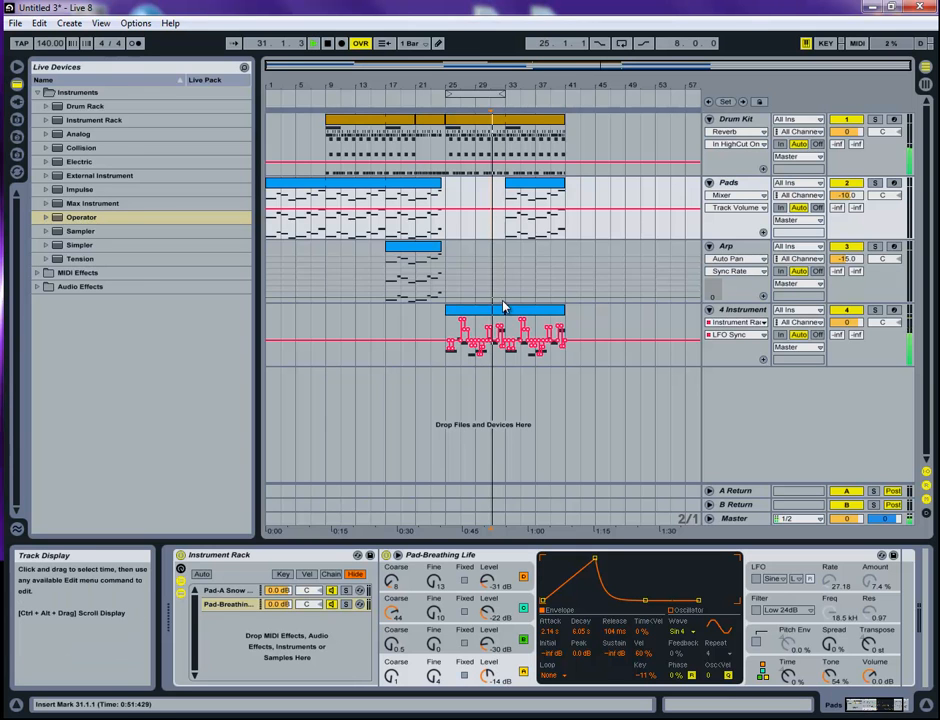
pyautogui.click(508, 249)
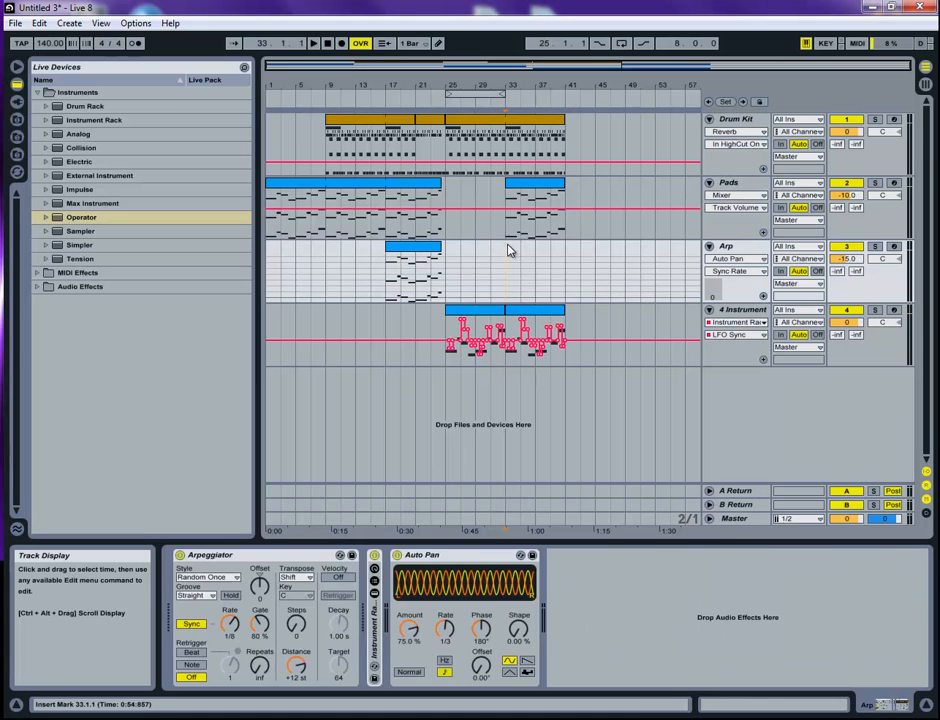
pyautogui.click(520, 186)
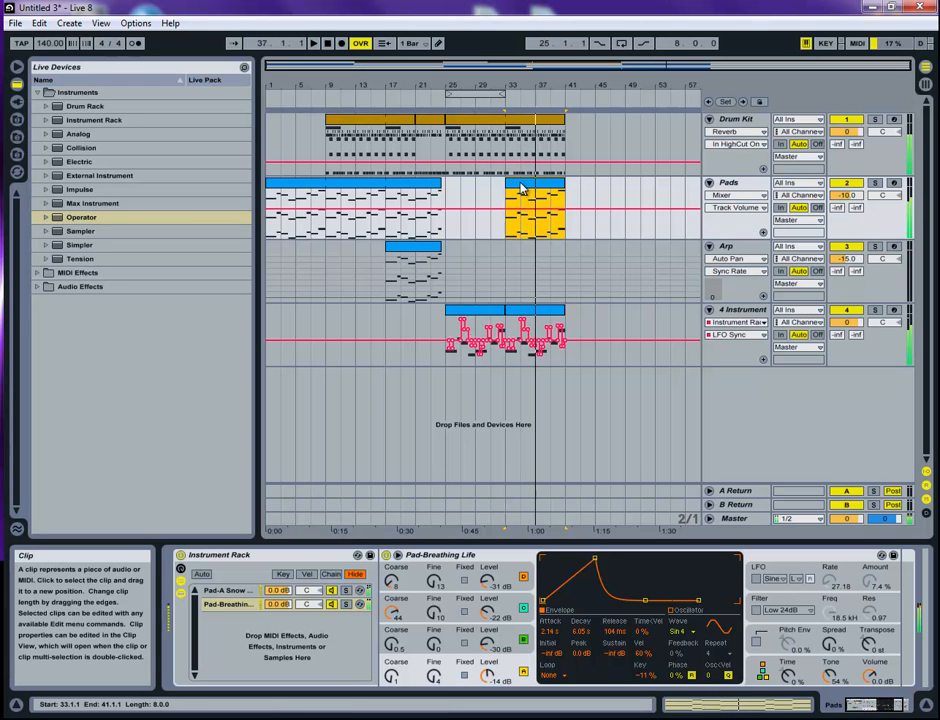
pyautogui.press('space')
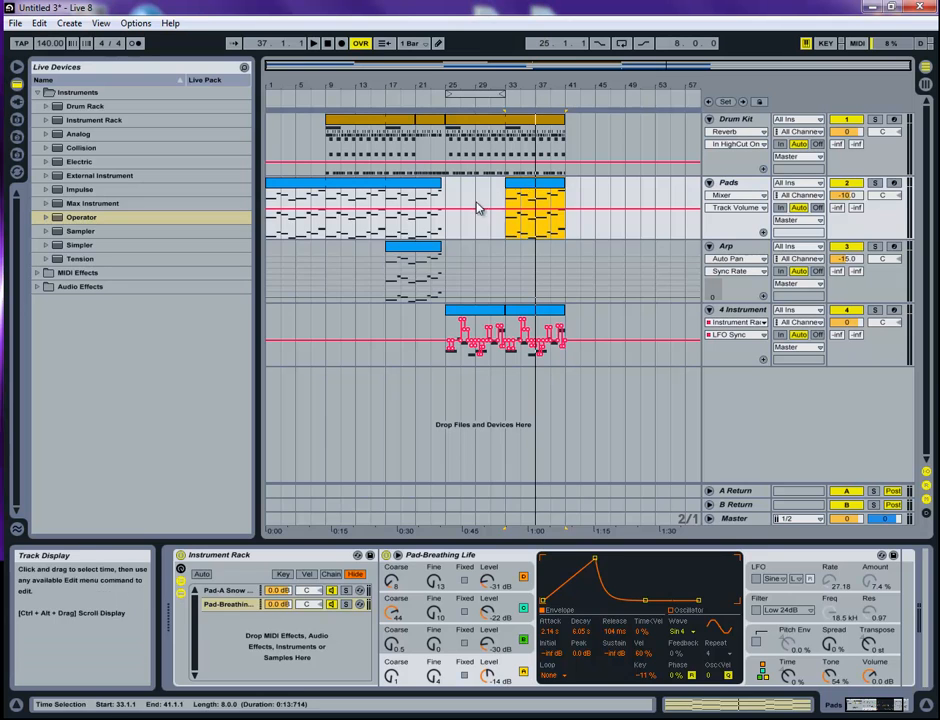
# Step: Copy the Arp clip to bar 33, extend it to end at bar 41, and play it back
pyautogui.click(397, 254)
pyautogui.moveTo(397, 254); pyautogui.dragTo(517, 254)
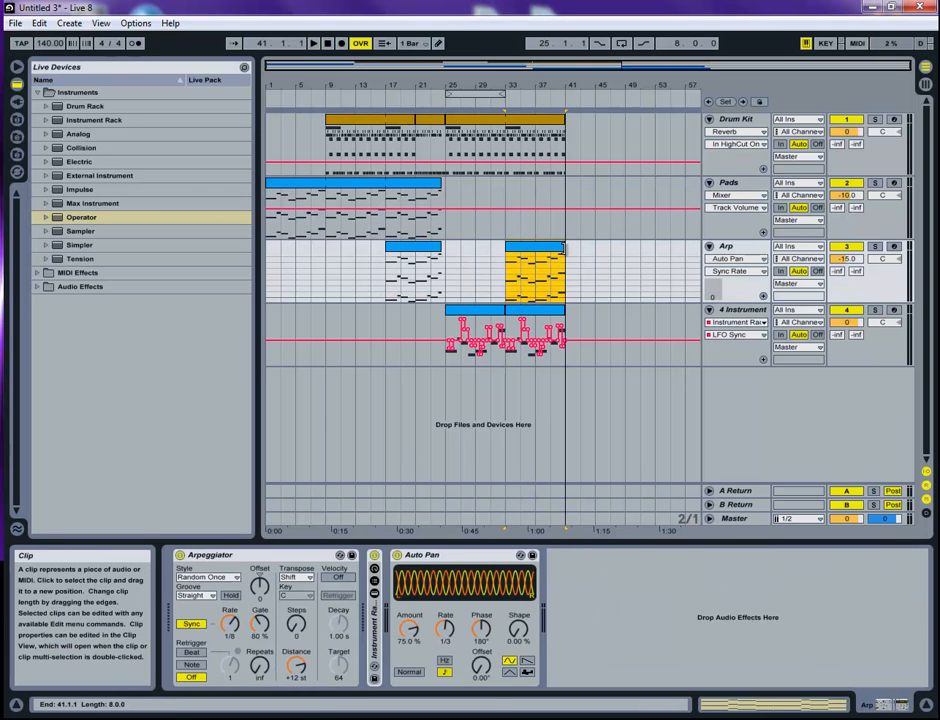
pyautogui.press('space')
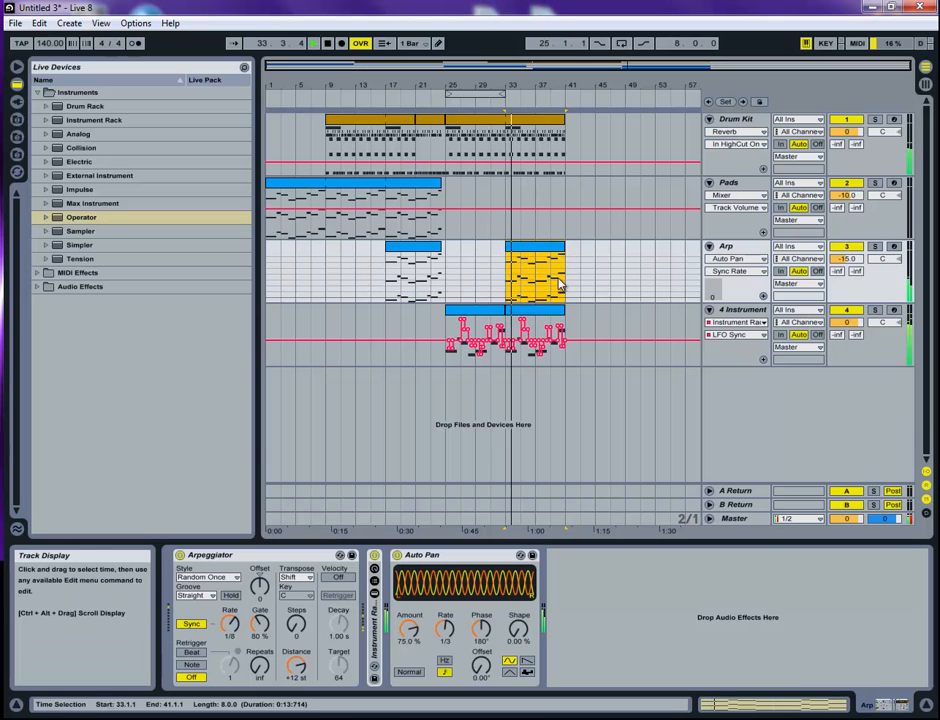
# Step: Copy the last Pads clip to bar 33, extend it to end at bar 41, and play the section
pyautogui.click(420, 184)
pyautogui.press('space')
pyautogui.moveTo(452, 215); pyautogui.dragTo(522, 210)
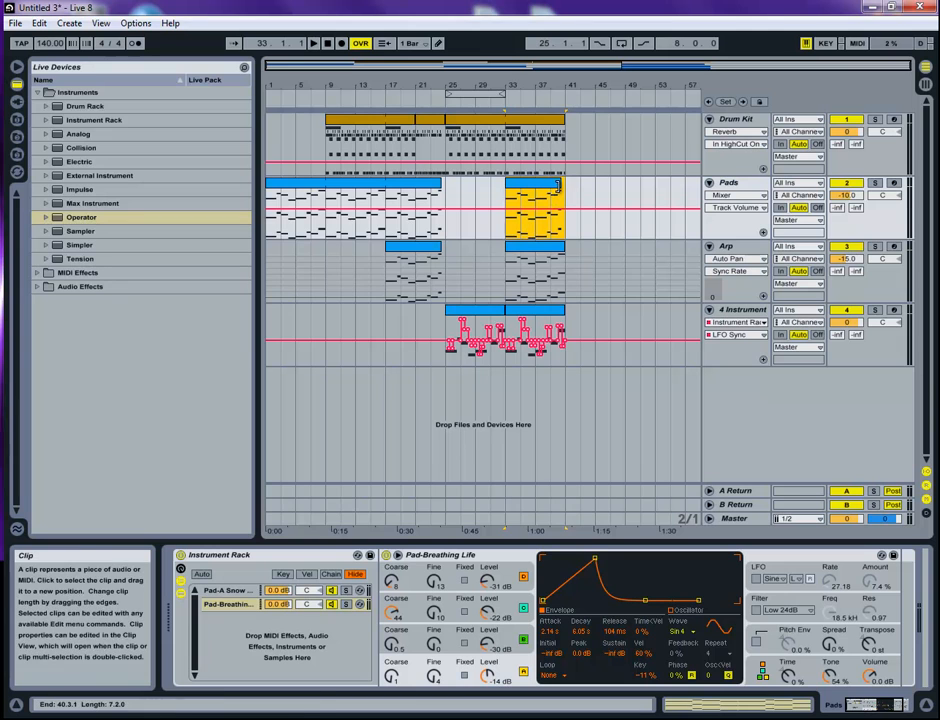
pyautogui.click(510, 238)
pyautogui.press('space')
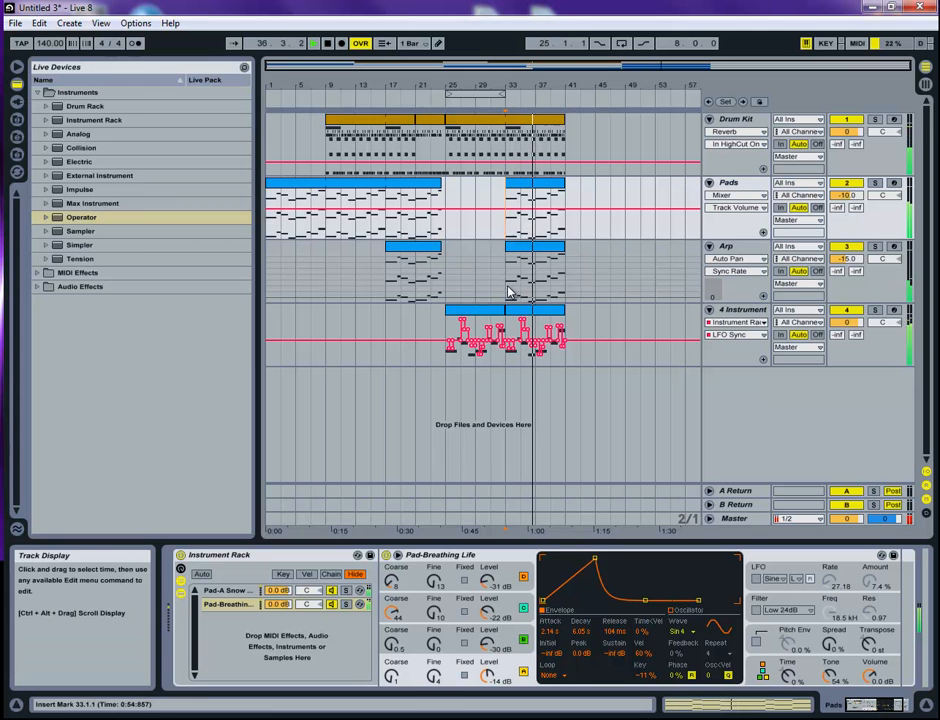
# Step: Try extending the second clip on the 4 Instrument track to bar 51, and trim it back to bar 41
pyautogui.click(530, 313)
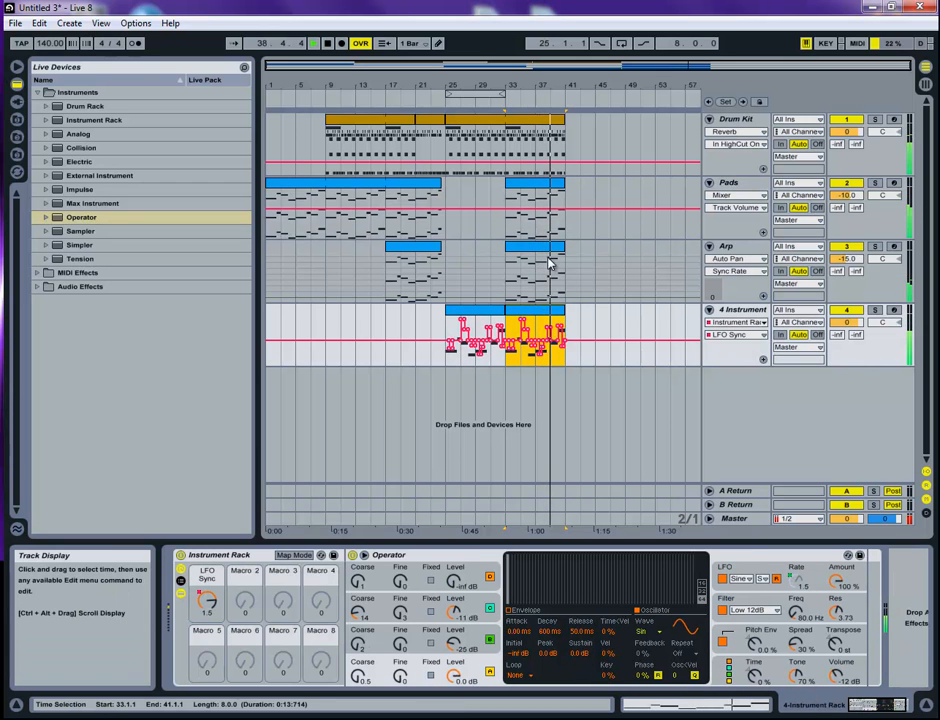
pyautogui.moveTo(565, 308); pyautogui.dragTo(633, 311)
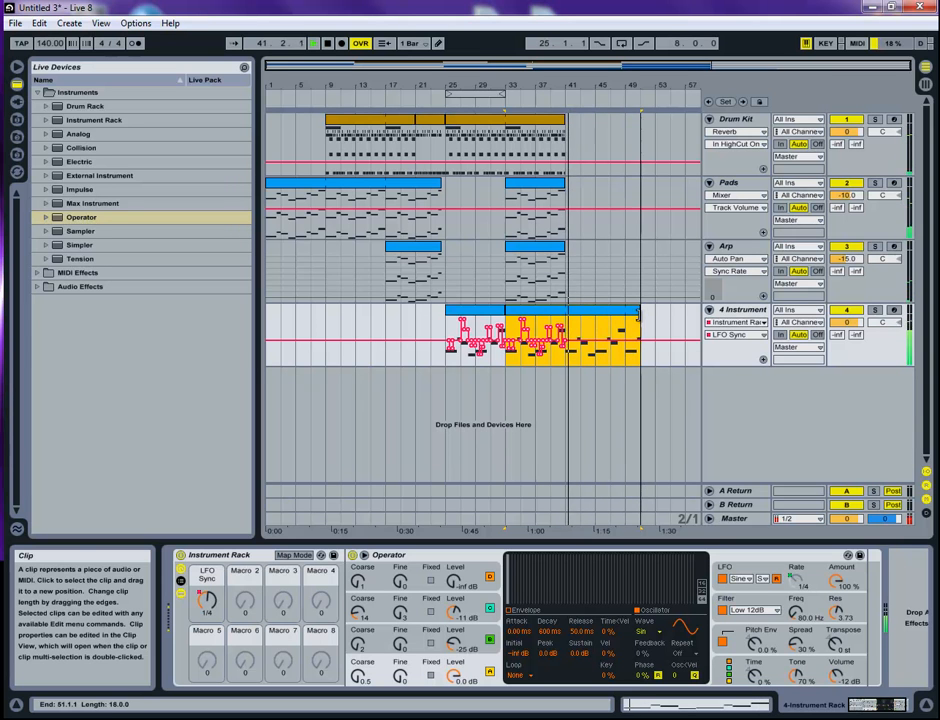
pyautogui.moveTo(629, 66); pyautogui.dragTo(631, 69)
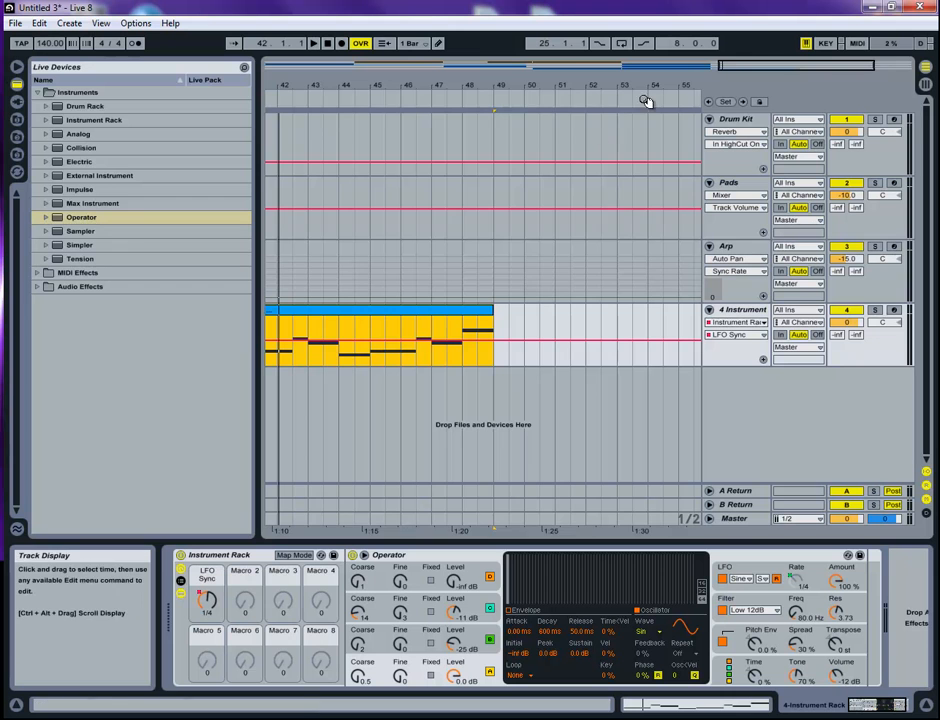
pyautogui.moveTo(740, 63); pyautogui.dragTo(660, 68)
pyautogui.moveTo(584, 312); pyautogui.dragTo(466, 310)
pyautogui.click(497, 349)
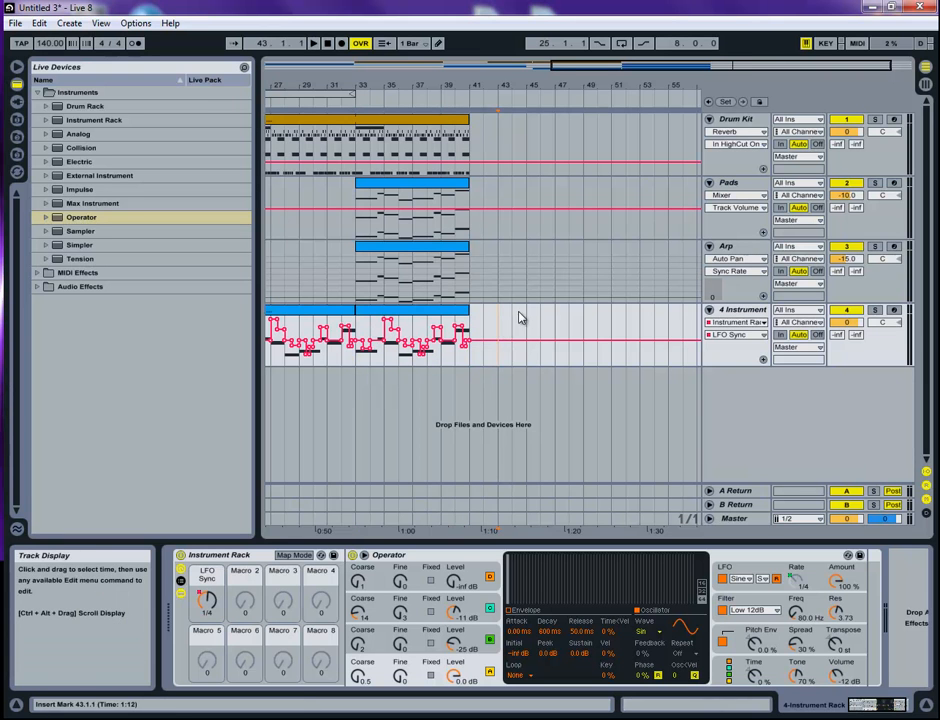
# Step: Insert a new MIDI track below the 4 Instrument track and load a Simpler instrument onto it
pyautogui.moveTo(588, 80); pyautogui.dragTo(598, 68)
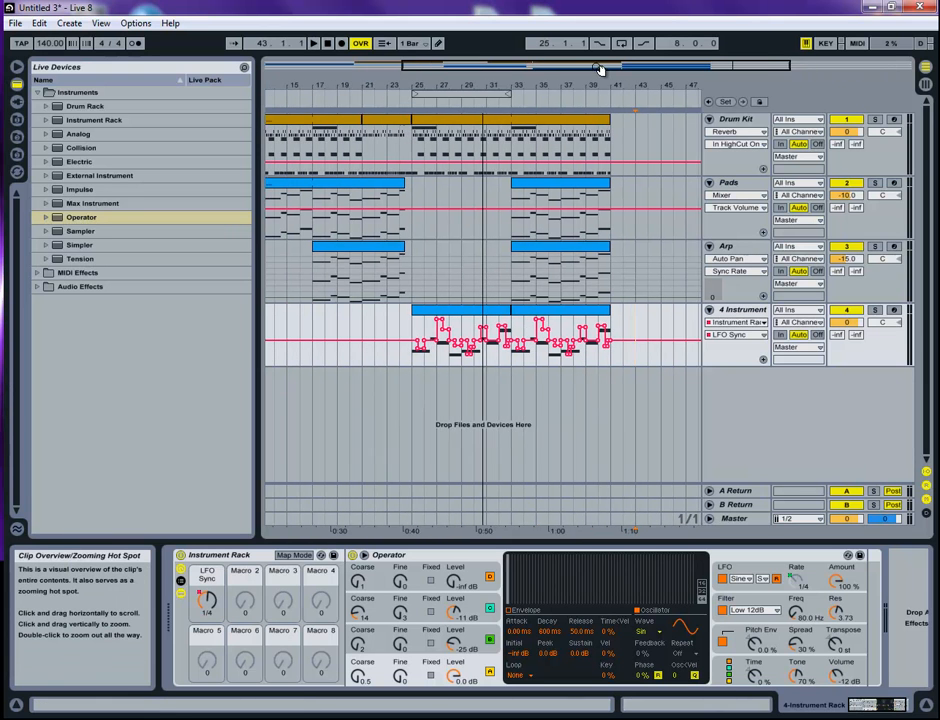
pyautogui.rightClick(783, 392)
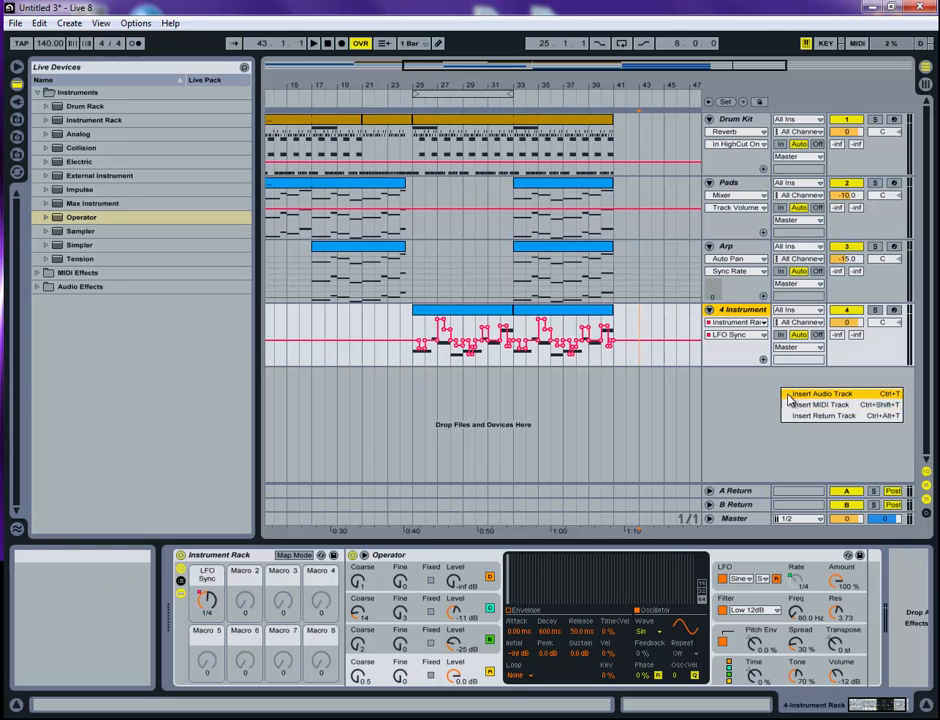
pyautogui.click(752, 396)
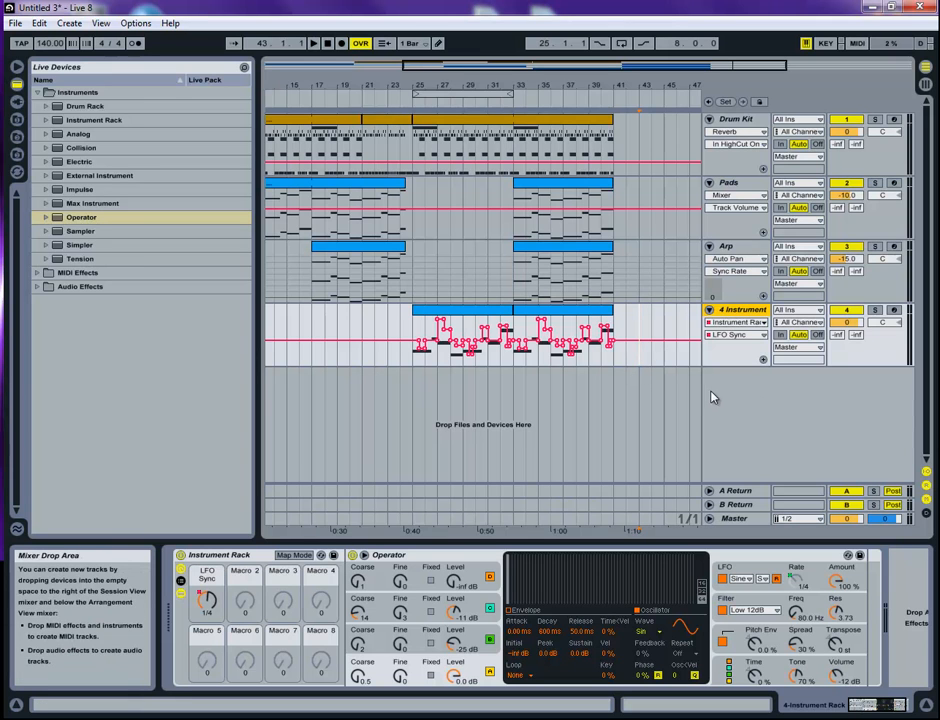
pyautogui.rightClick(714, 378)
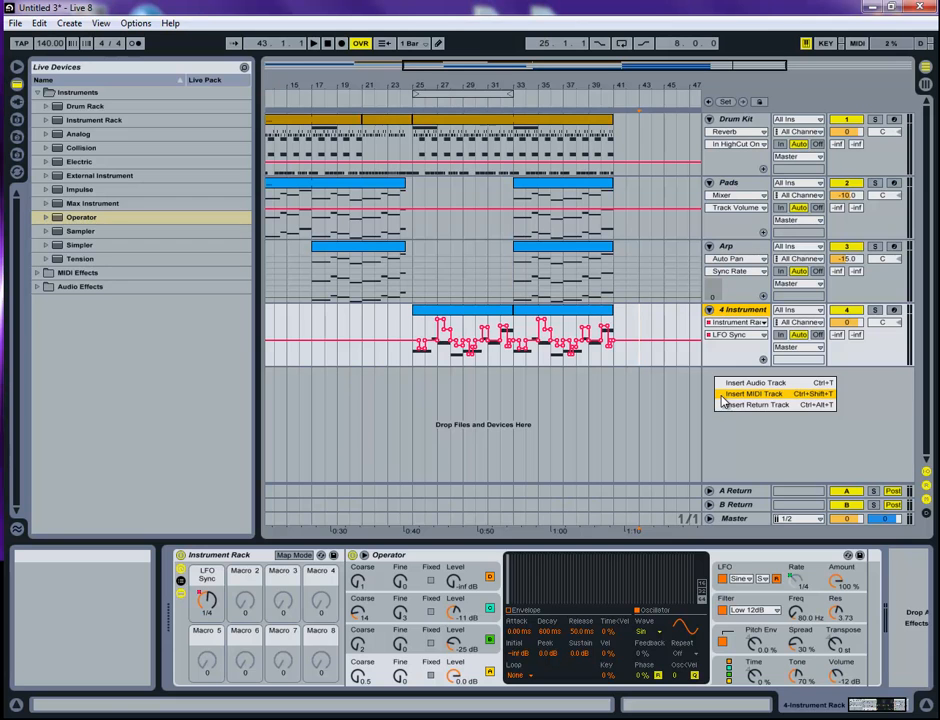
pyautogui.click(748, 394)
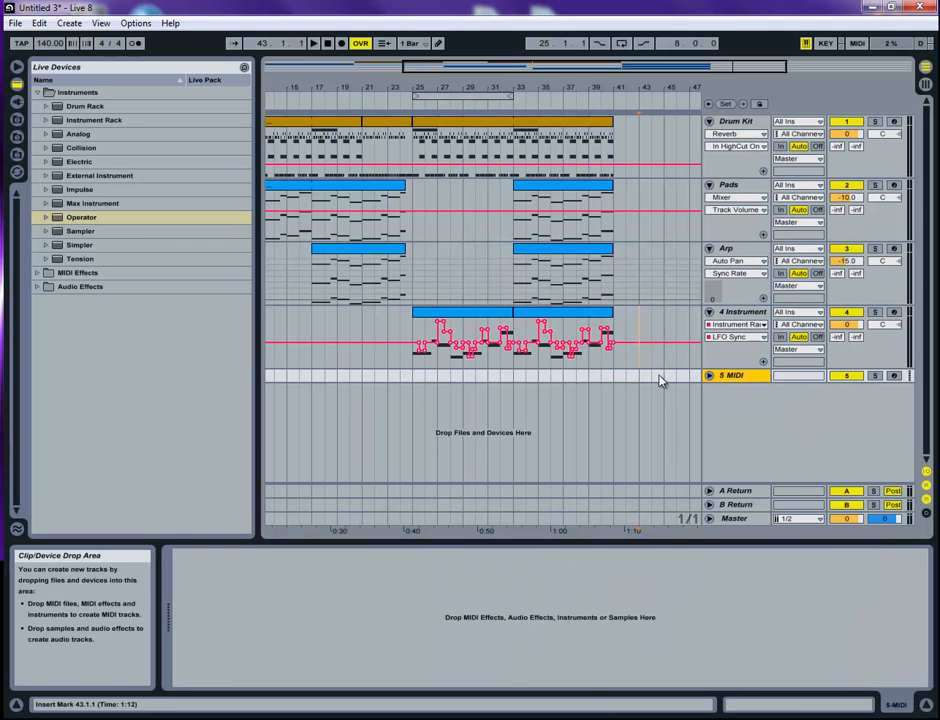
pyautogui.click(710, 376)
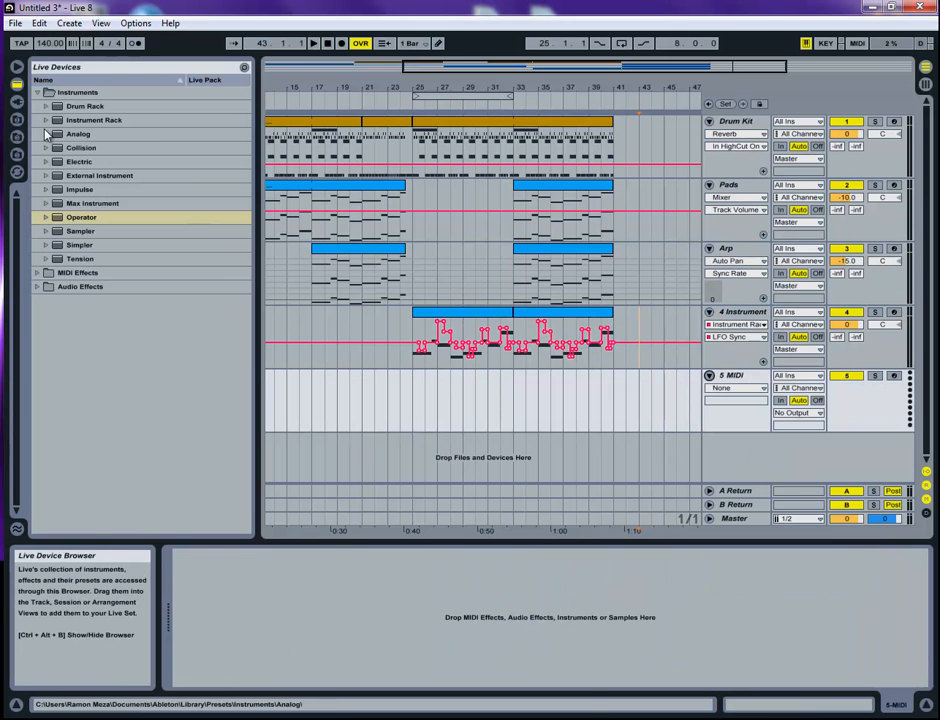
pyautogui.click(66, 247)
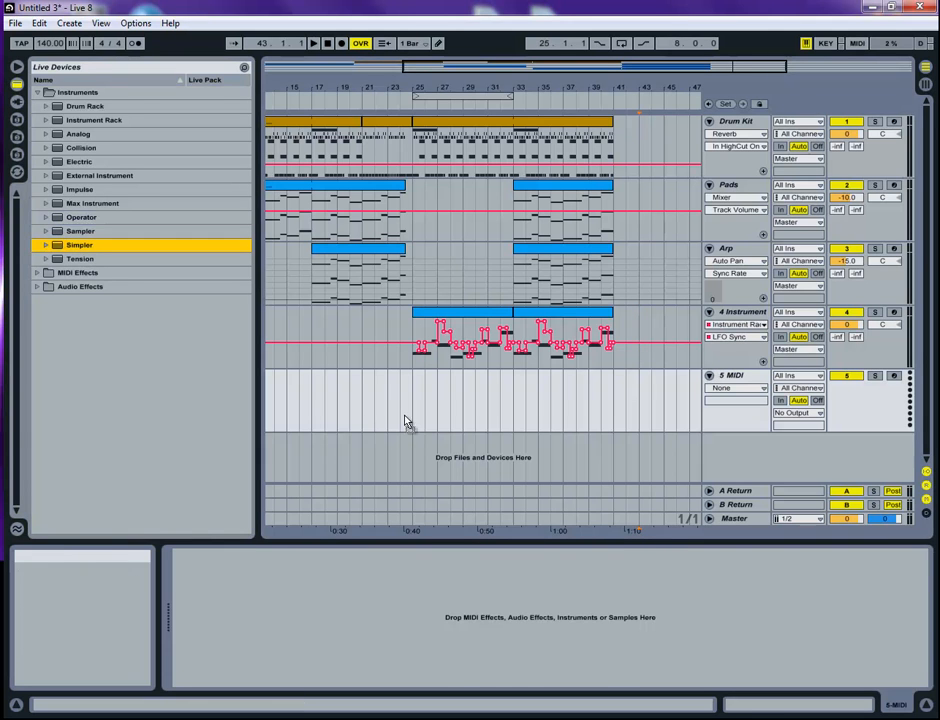
pyautogui.moveTo(430, 405); pyautogui.dragTo(432, 406)
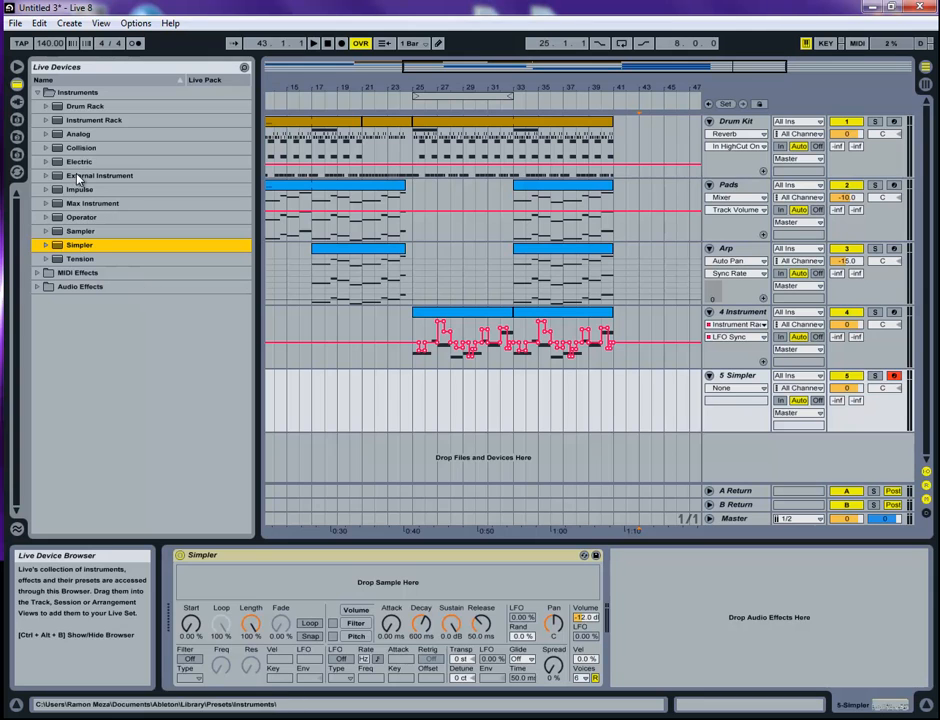
# Step: Switch the browser from the Live devices to the file browser's Library location
pyautogui.click(17, 121)
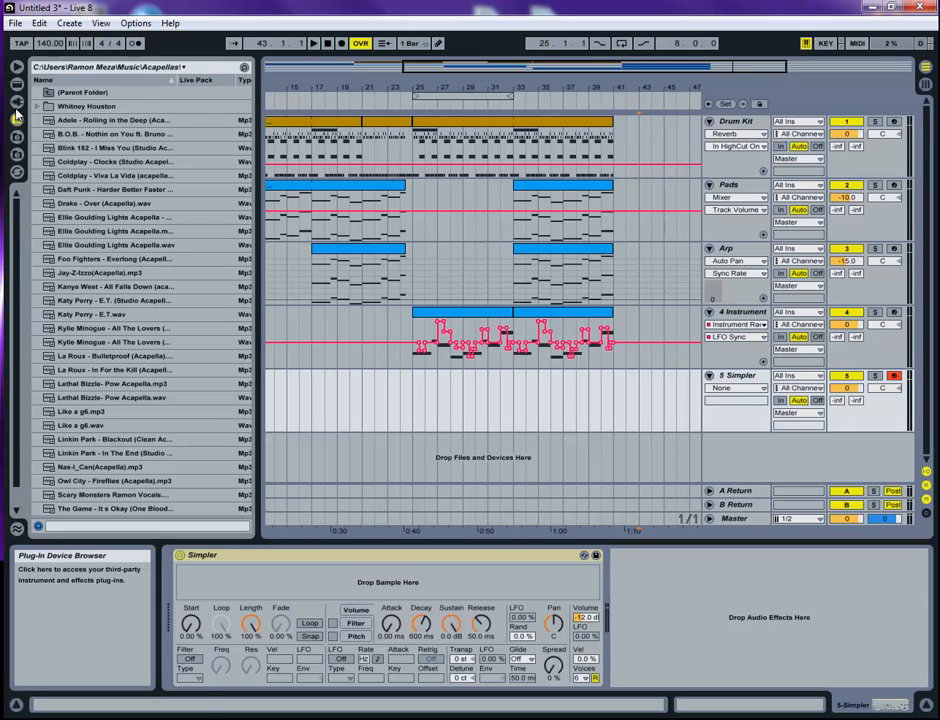
pyautogui.click(105, 67)
pyautogui.click(105, 95)
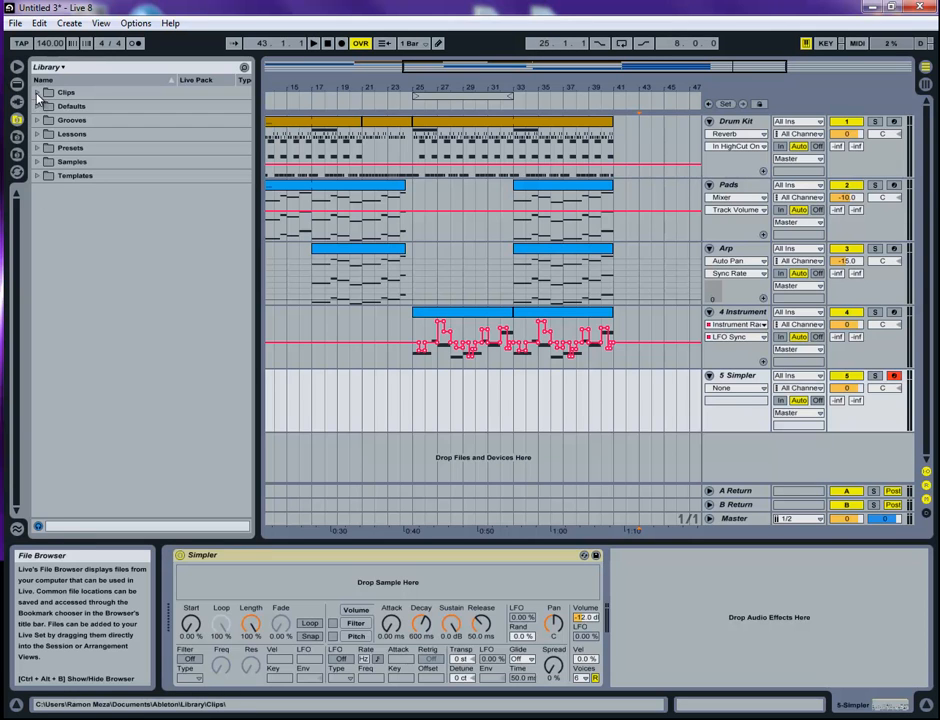
# Step: Look through the Library's Presets, Defaults and Templates folders for a sample to use in Simpler
pyautogui.click(38, 148)
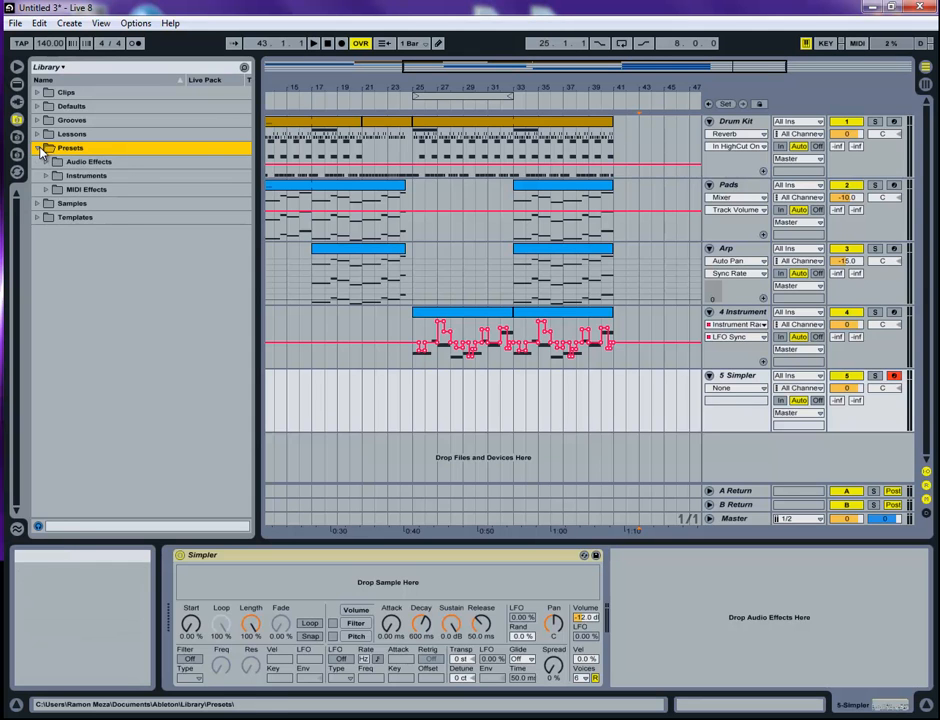
pyautogui.click(46, 162)
pyautogui.click(46, 162)
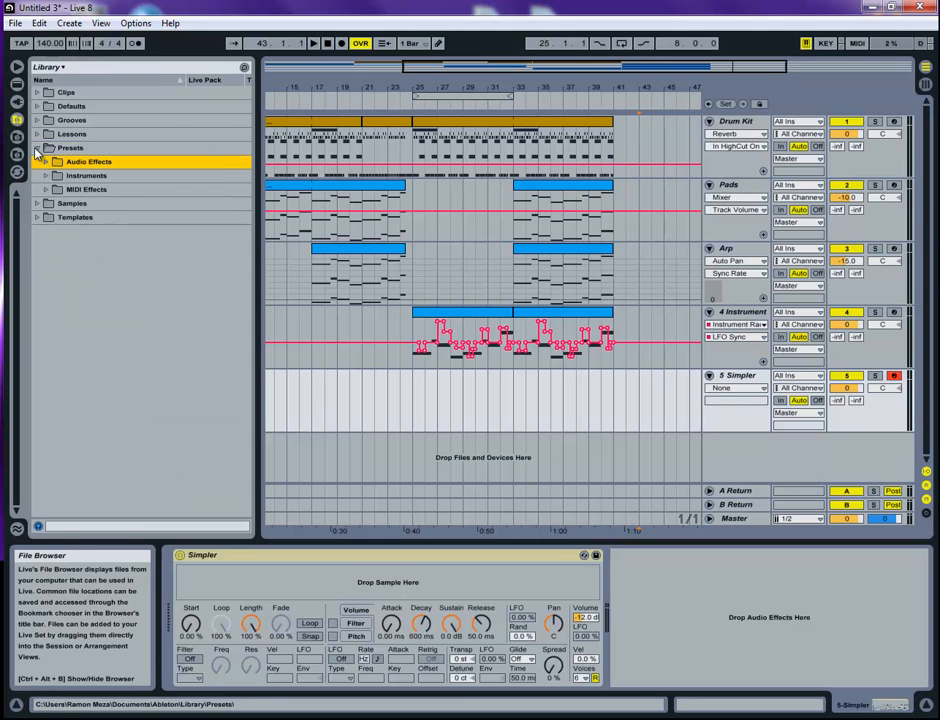
pyautogui.click(37, 148)
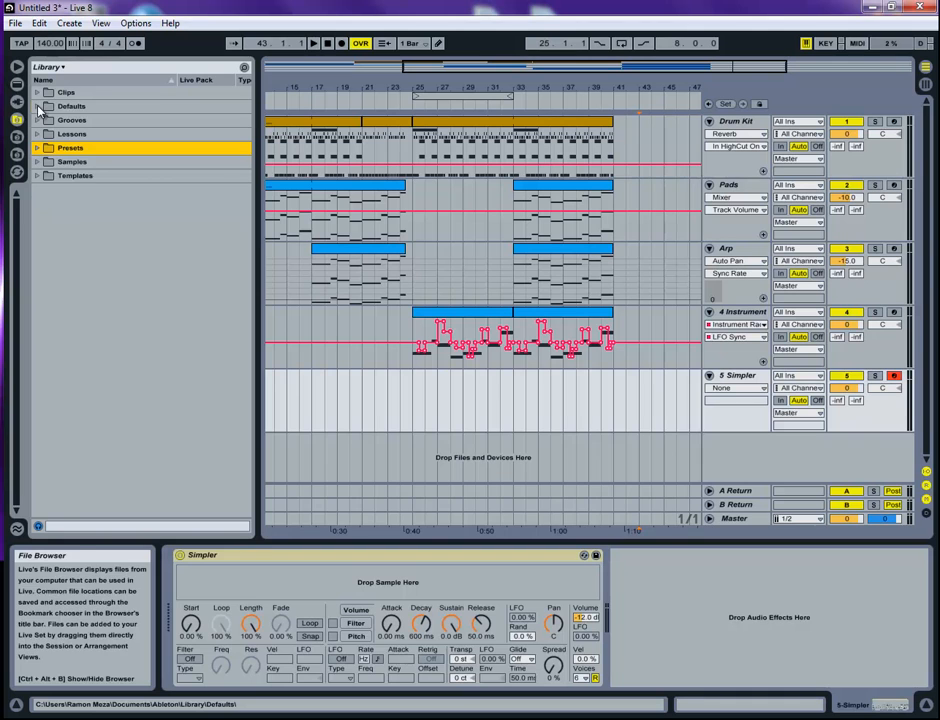
pyautogui.click(38, 107)
pyautogui.click(38, 107)
pyautogui.click(39, 176)
pyautogui.click(39, 176)
# Step: Look through the Components and Waveforms folders inside the Library's Samples folder for a sample to use in Simpler
pyautogui.click(38, 162)
pyautogui.click(38, 162)
pyautogui.click(38, 162)
pyautogui.click(46, 176)
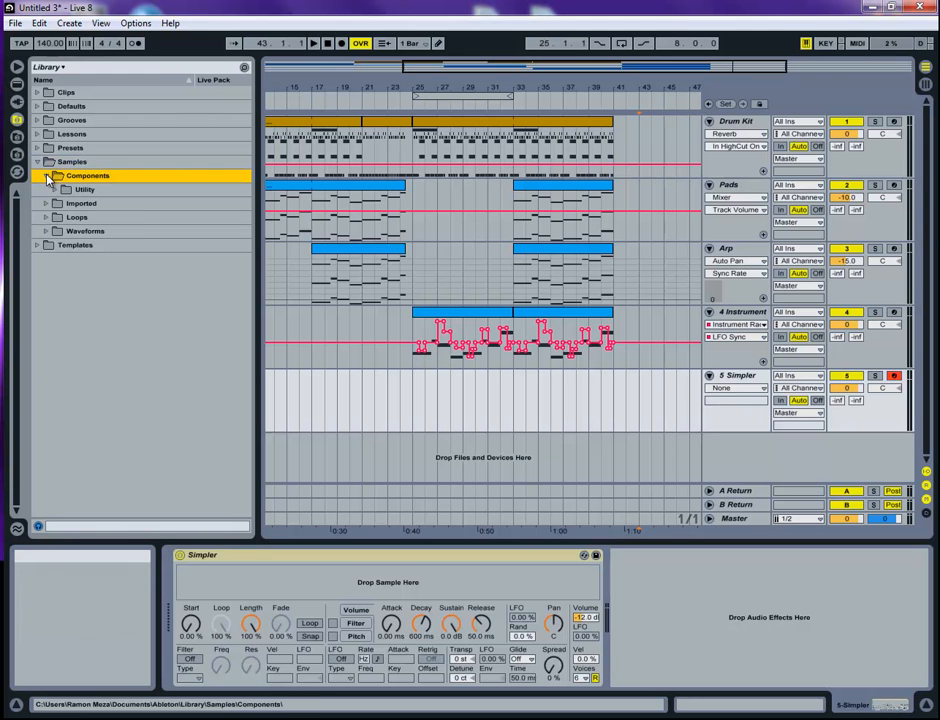
pyautogui.click(54, 190)
pyautogui.click(54, 190)
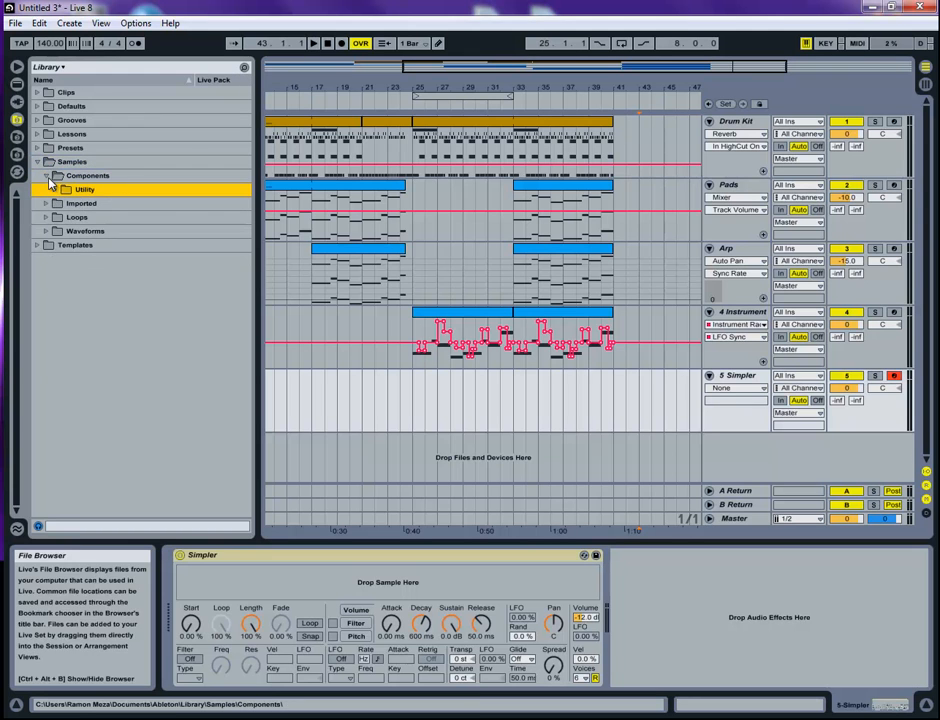
pyautogui.click(46, 176)
pyautogui.click(46, 218)
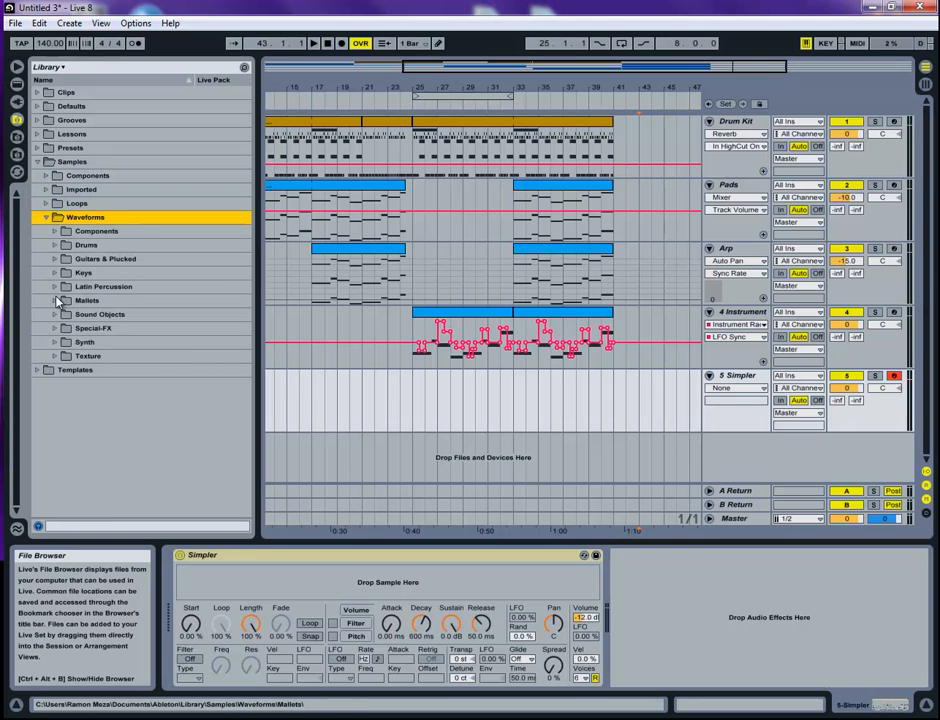
pyautogui.click(46, 218)
# Step: Check the Samples Loops folder, including Cycling 74, and the Library's Clips folder for a usable sound
pyautogui.click(46, 203)
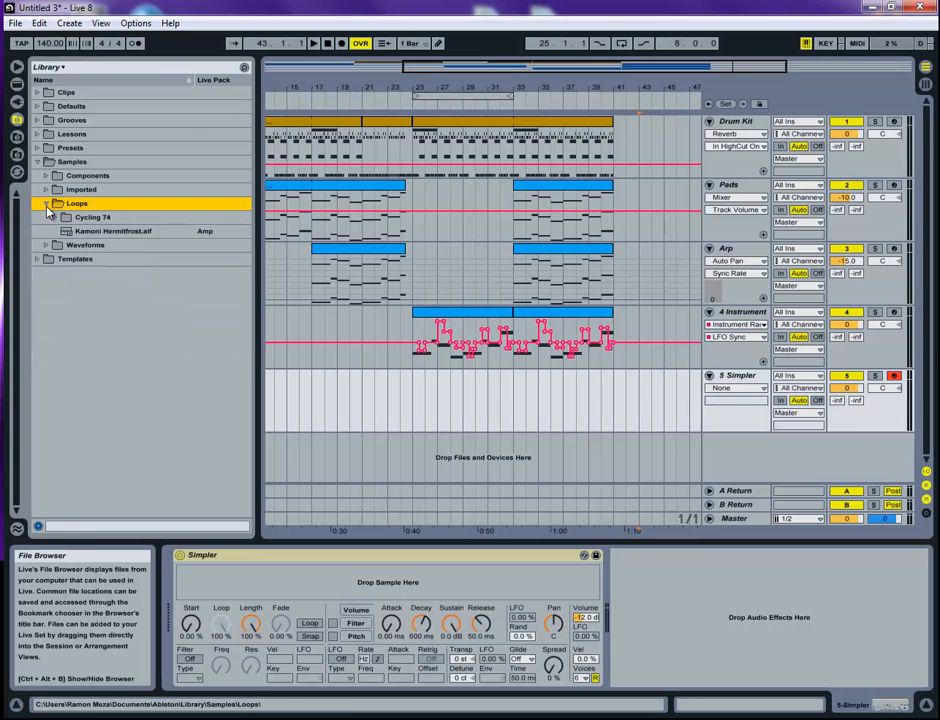
pyautogui.click(55, 218)
pyautogui.click(55, 218)
pyautogui.click(62, 204)
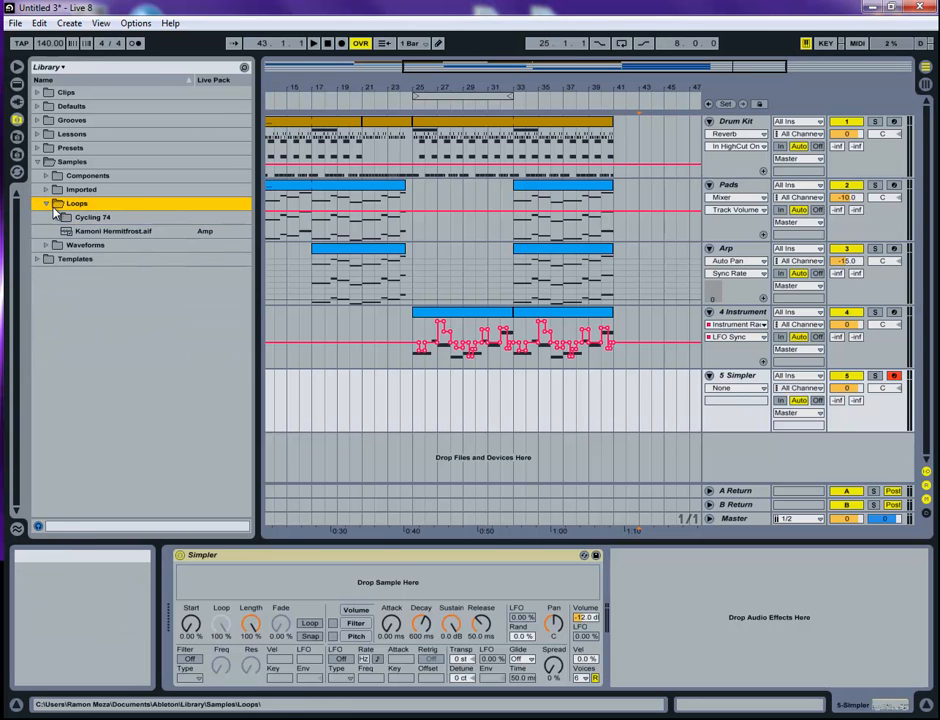
pyautogui.click(46, 203)
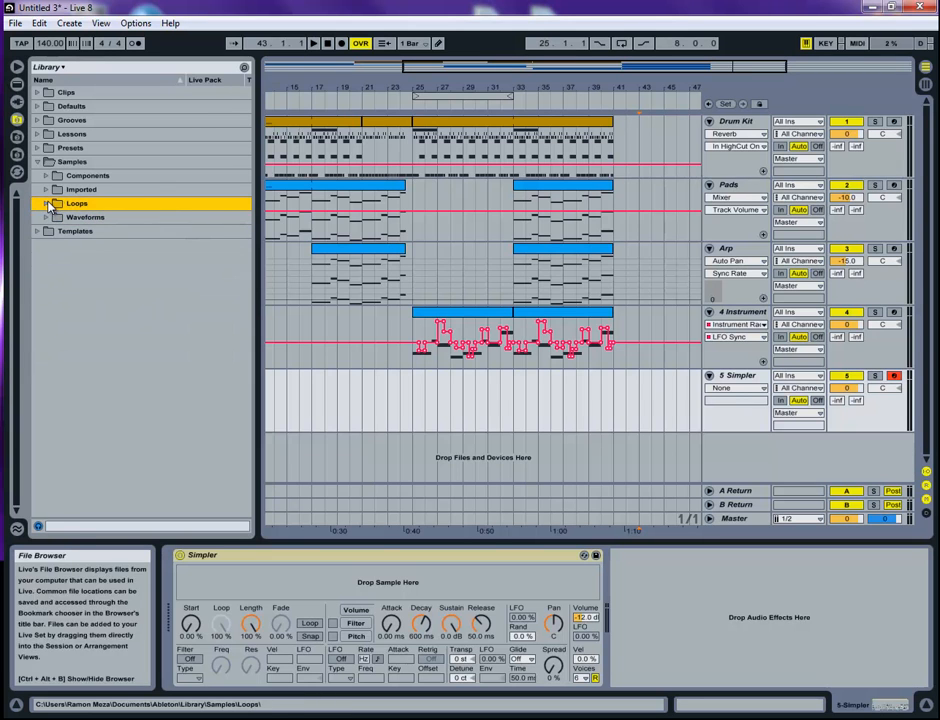
pyautogui.click(37, 92)
pyautogui.click(37, 92)
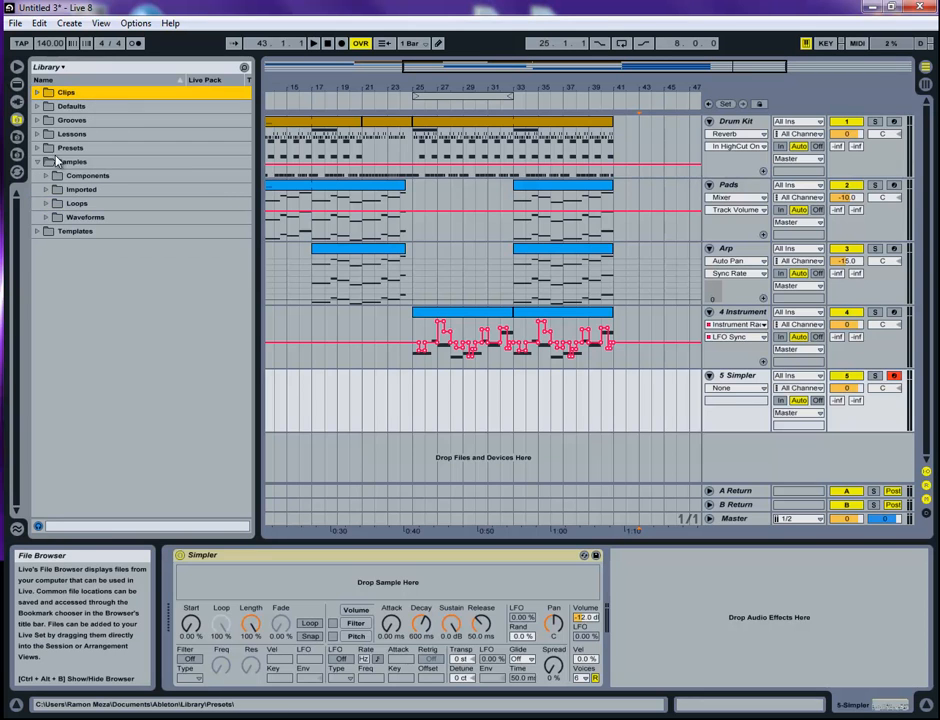
# Step: Browse the Mallets, Sound Objects and Special-FX subfolders of Waveforms for a suitable sample
pyautogui.click(47, 218)
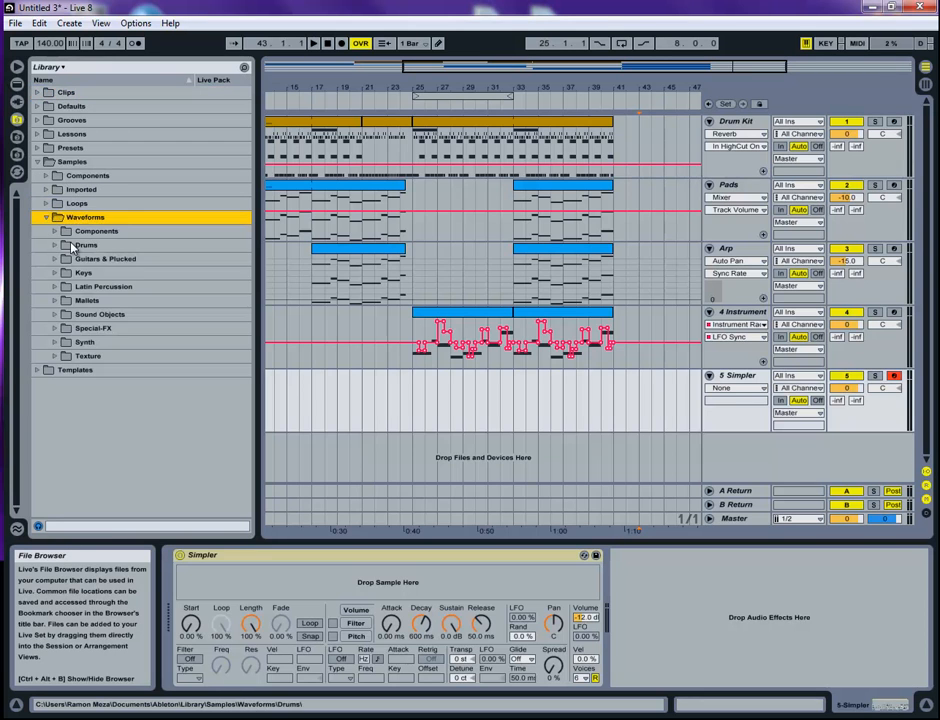
pyautogui.click(55, 301)
pyautogui.click(61, 313)
pyautogui.click(55, 301)
pyautogui.click(55, 315)
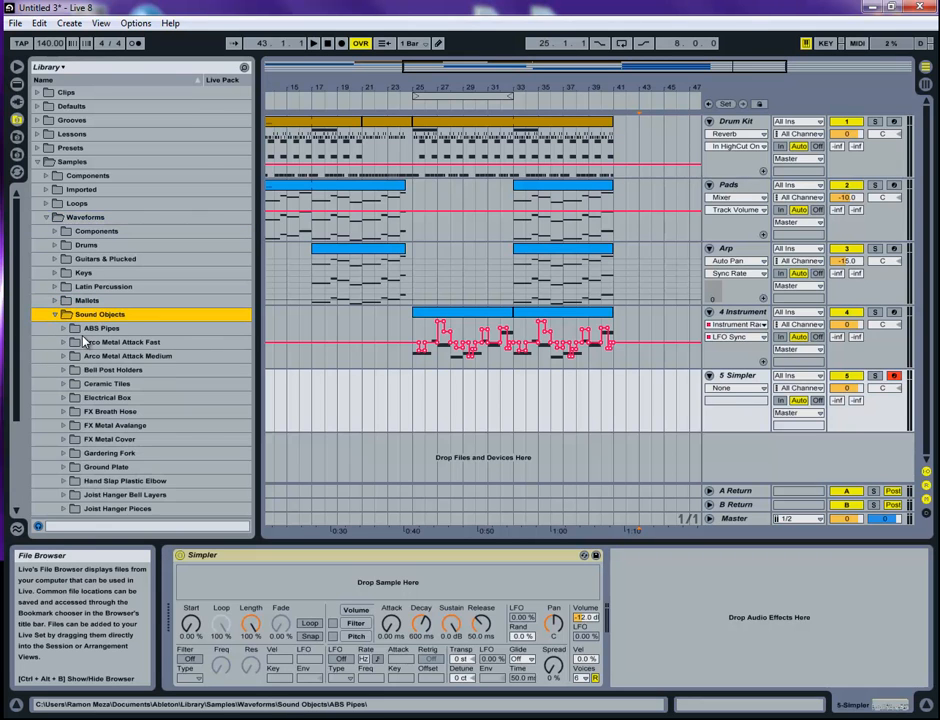
pyautogui.click(55, 314)
pyautogui.click(55, 328)
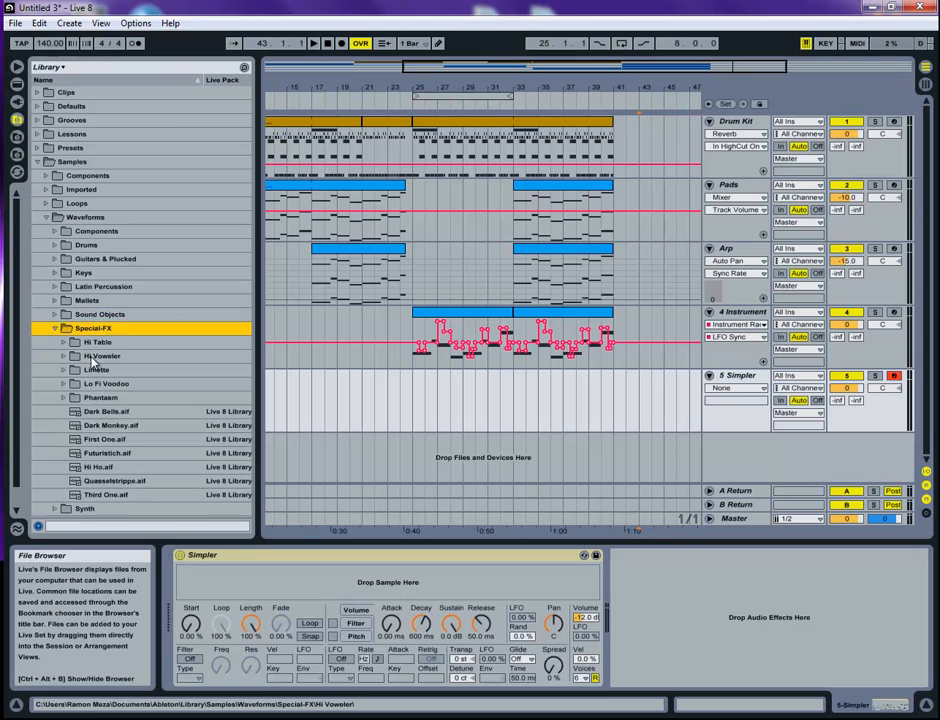
pyautogui.click(55, 328)
# Step: Load the ARP Poly Lead - C3.aif sample from Waveforms' Synth, Lead, ARP Poly Lead folder into Simpler
pyautogui.click(55, 342)
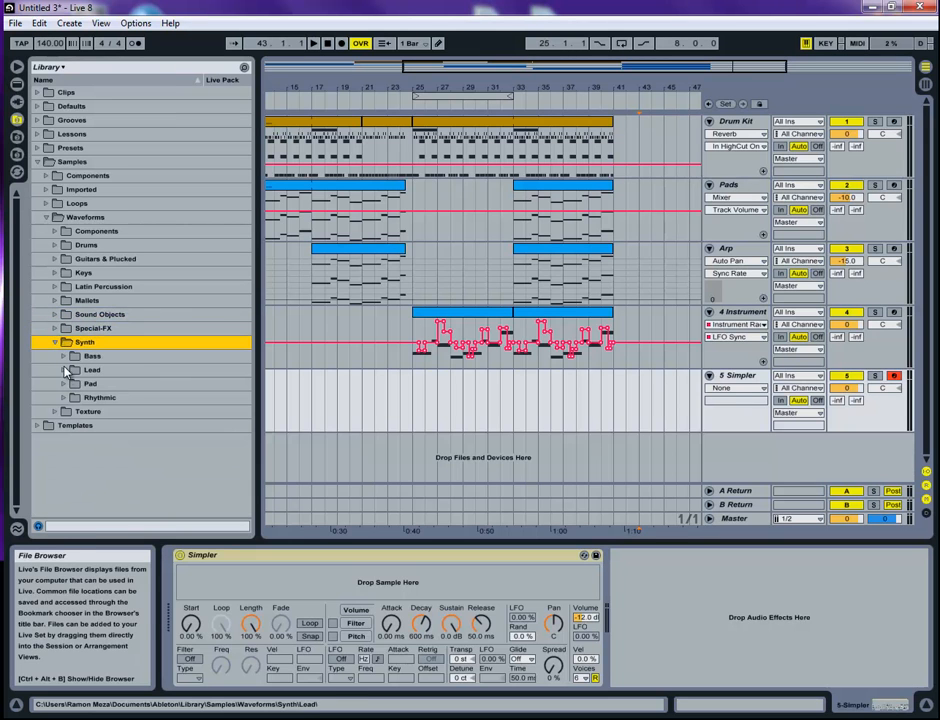
pyautogui.click(64, 370)
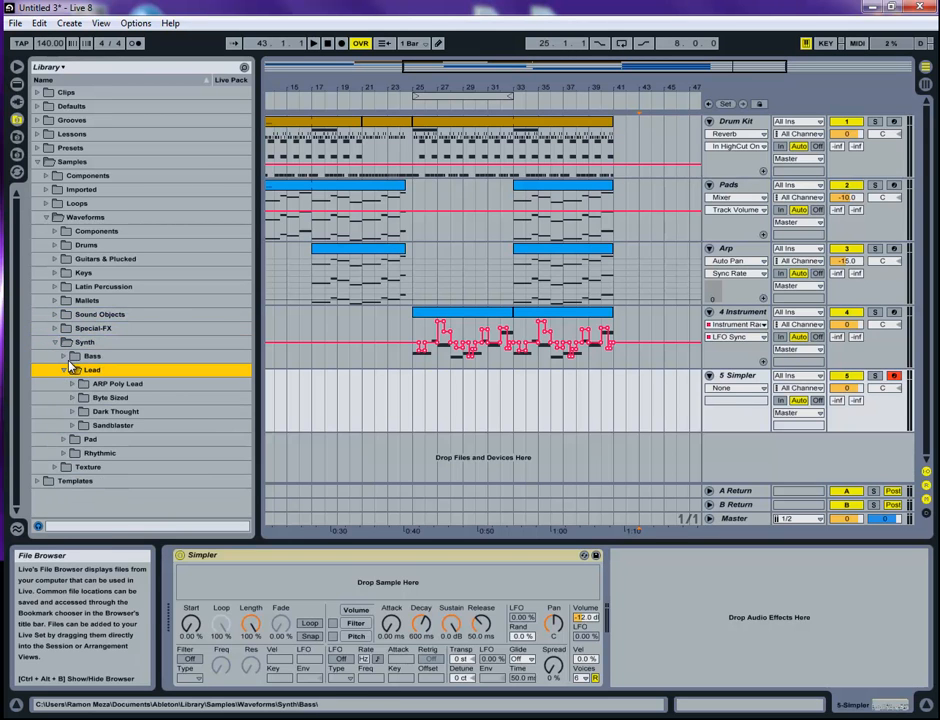
pyautogui.click(73, 384)
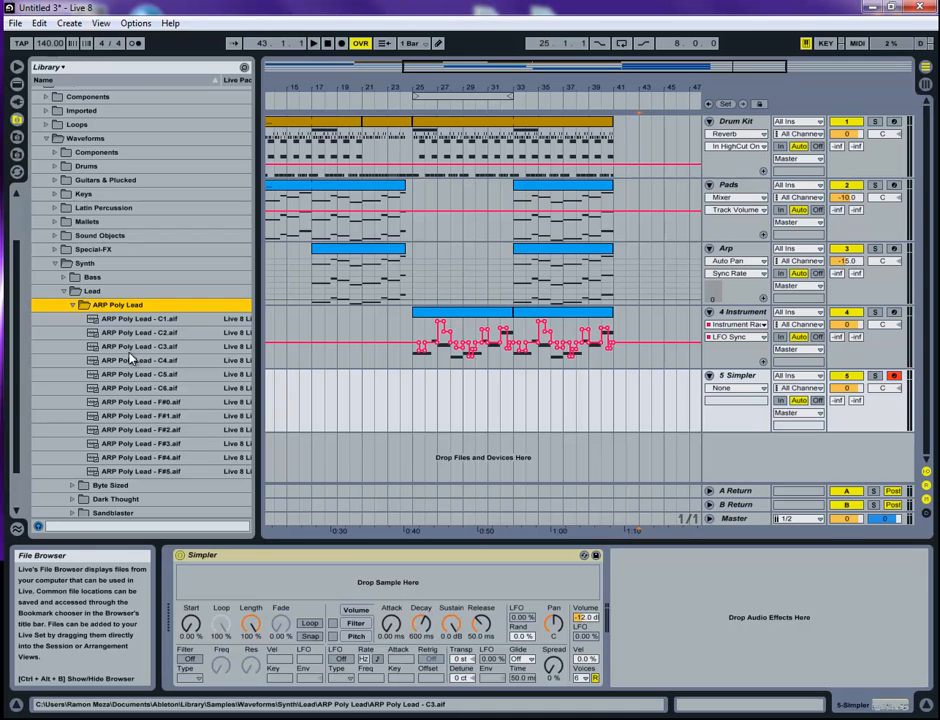
pyautogui.click(130, 348)
pyautogui.moveTo(138, 356); pyautogui.dragTo(354, 584)
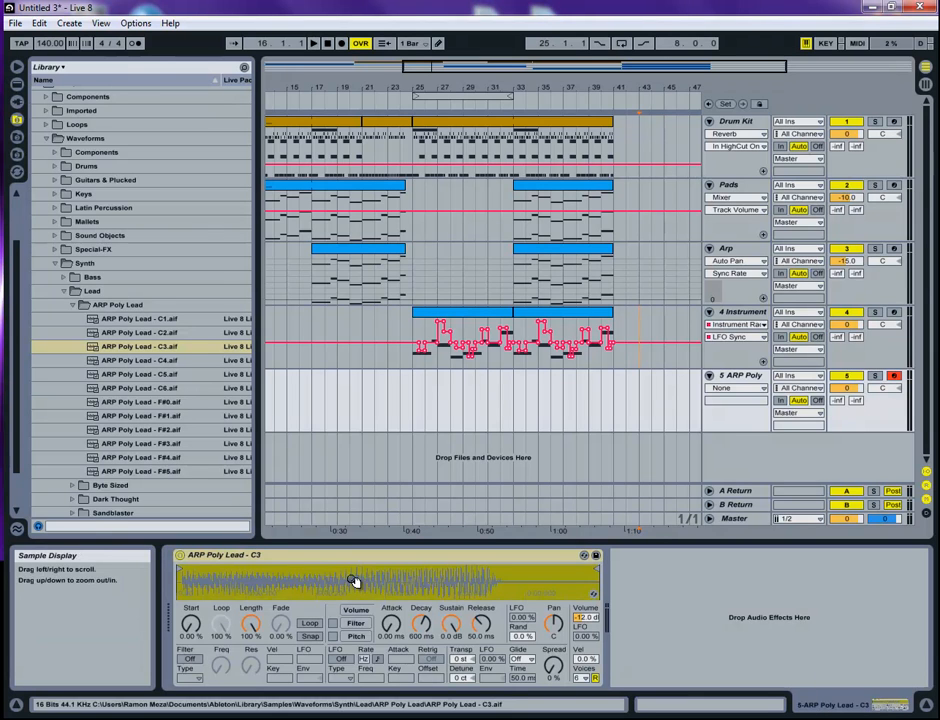
# Step: Insert an empty MIDI clip from bar 25 to bar 27 on the ARP Poly track and show its note editor
pyautogui.click(423, 399)
pyautogui.moveTo(413, 409); pyautogui.dragTo(438, 412)
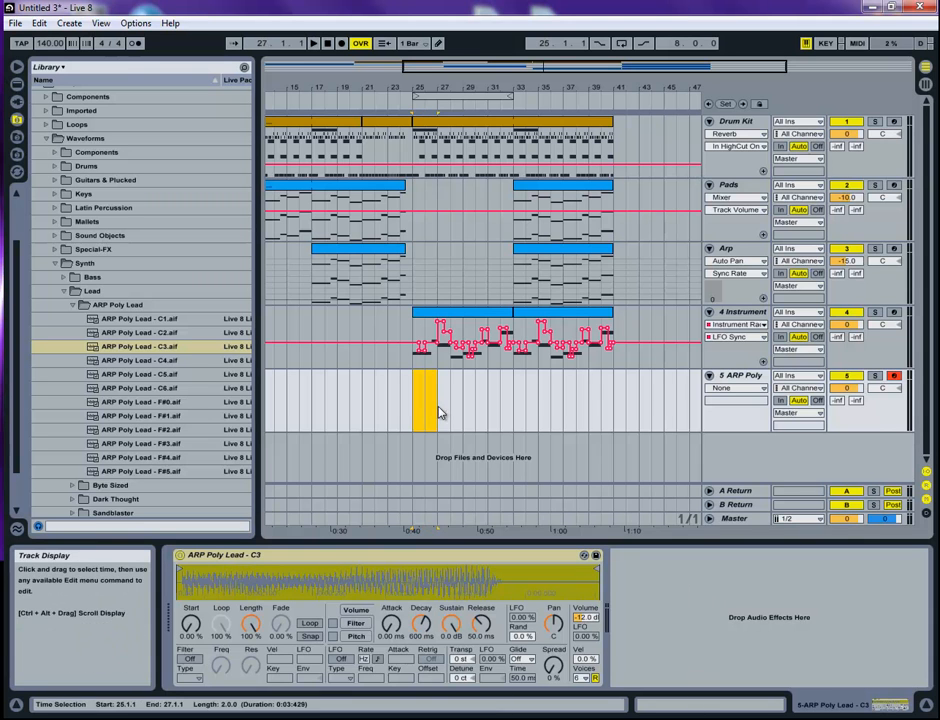
pyautogui.rightClick(438, 412)
pyautogui.click(470, 447)
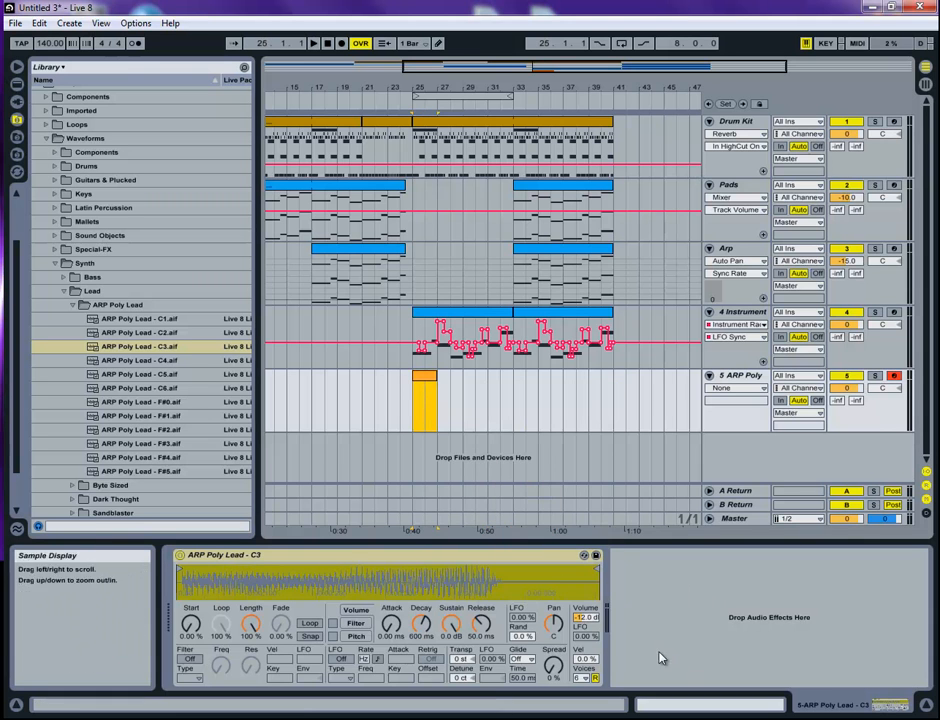
pyautogui.hotkey('shift', 'Tab')
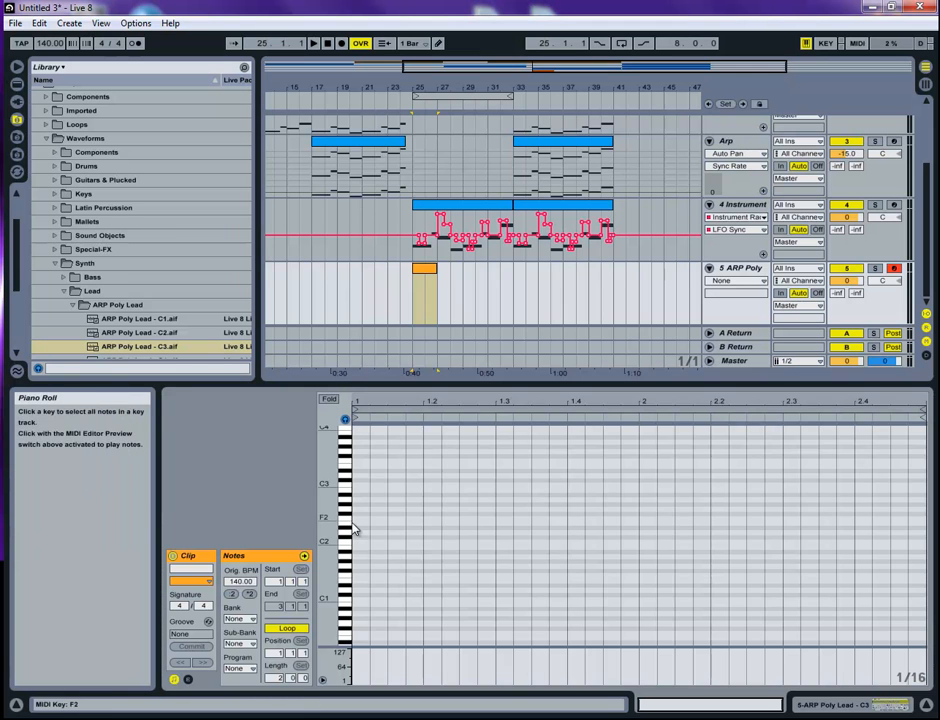
# Step: Audition the loaded sample from the clip's piano roll and return to the ARP Poly track's Simpler
pyautogui.click(344, 489)
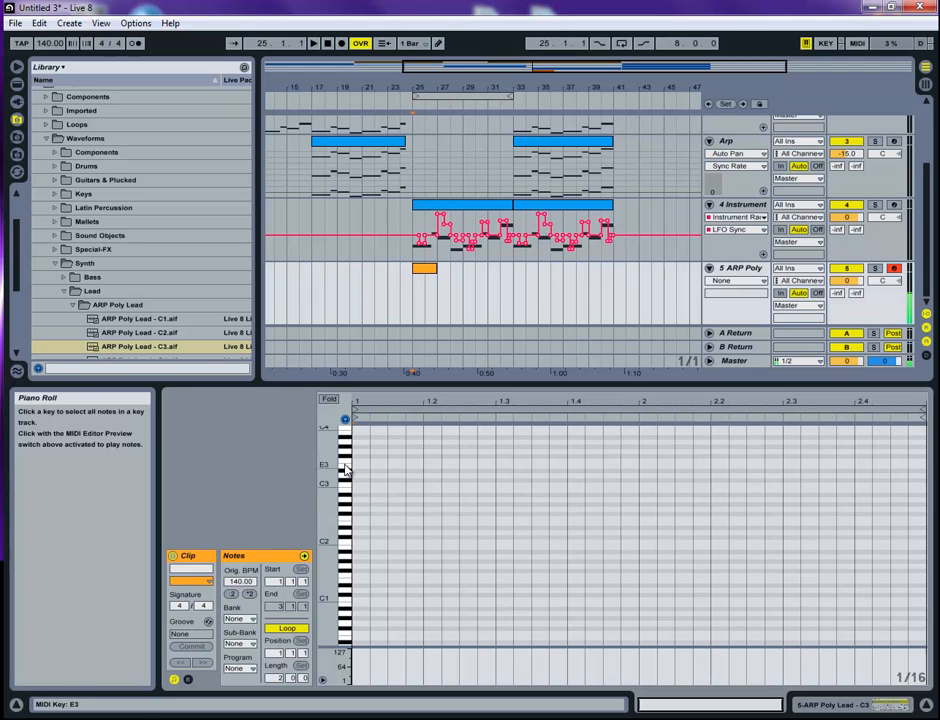
pyautogui.click(738, 268)
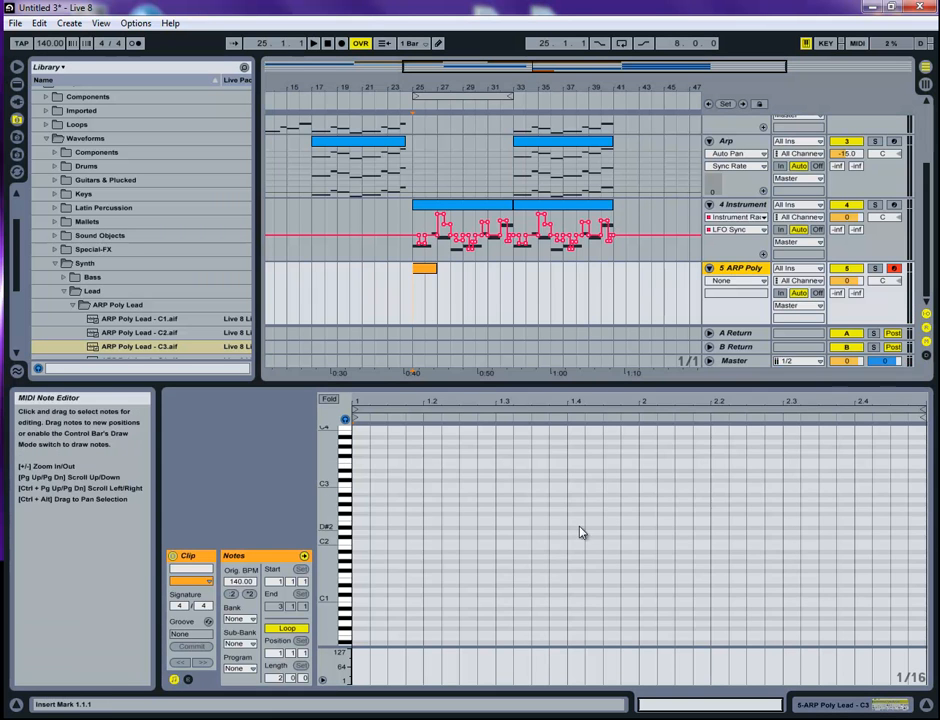
pyautogui.click(840, 704)
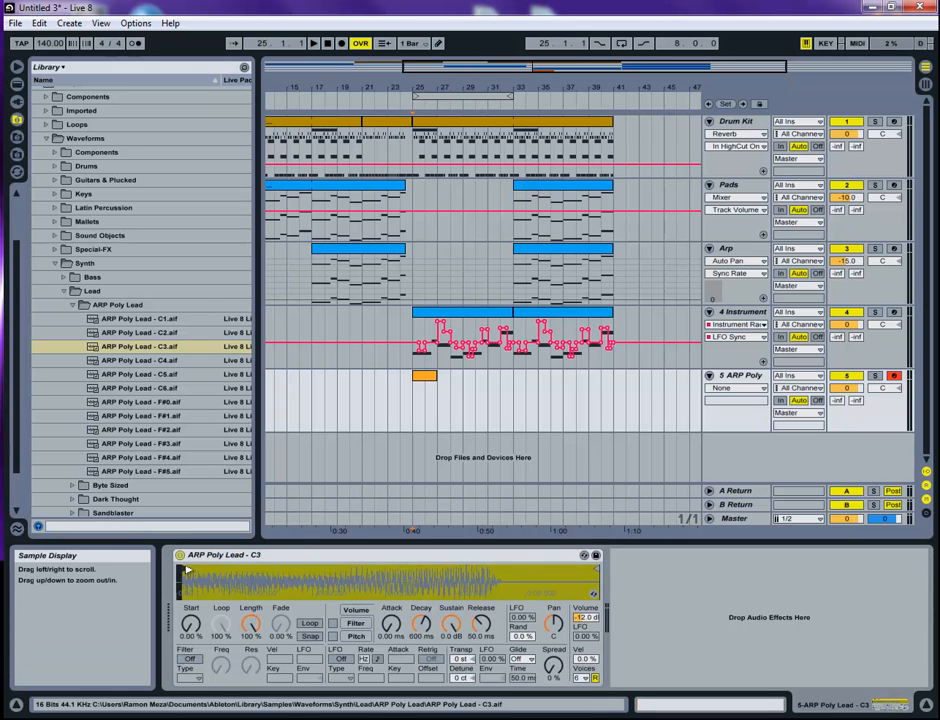
# Step: Inspect the start of the sample in Simpler and trim its end marker to where the waveform dies out
pyautogui.moveTo(187, 570); pyautogui.dragTo(231, 577)
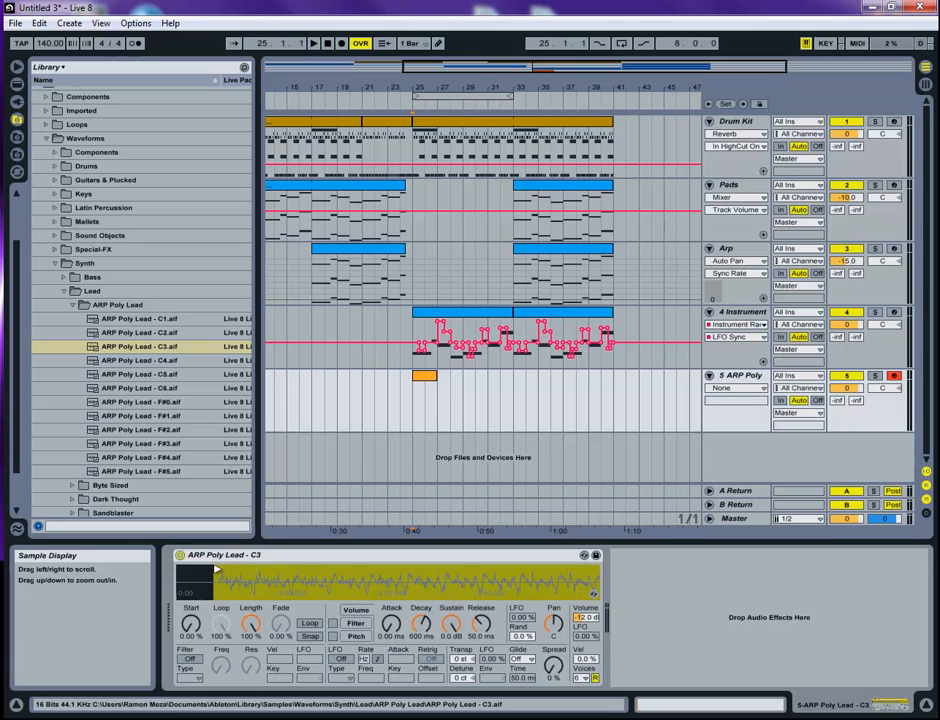
pyautogui.moveTo(317, 593); pyautogui.dragTo(218, 590)
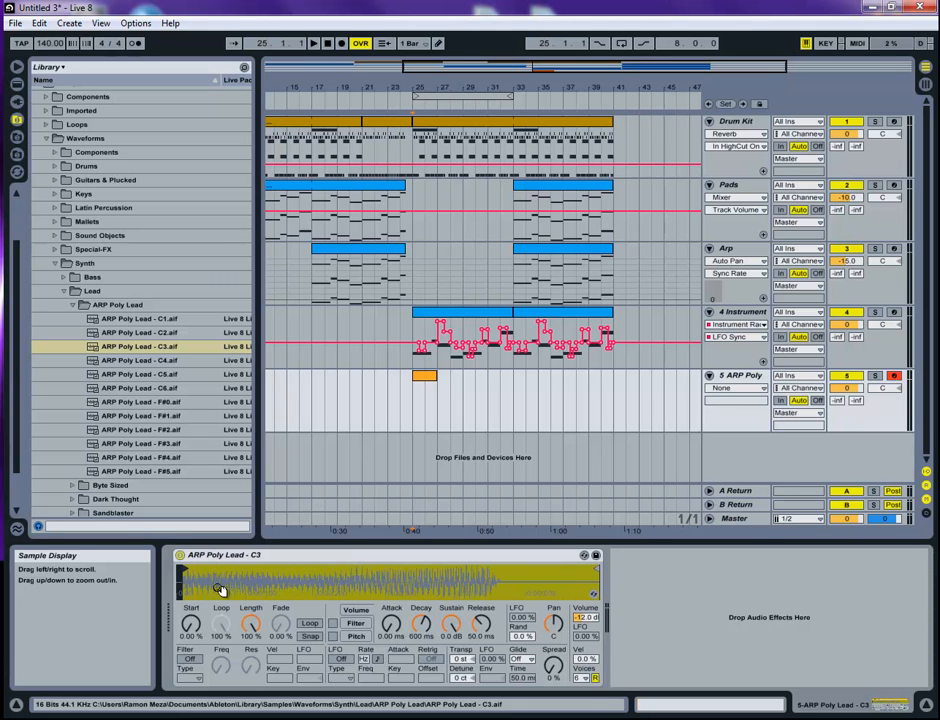
pyautogui.moveTo(597, 568); pyautogui.dragTo(478, 575)
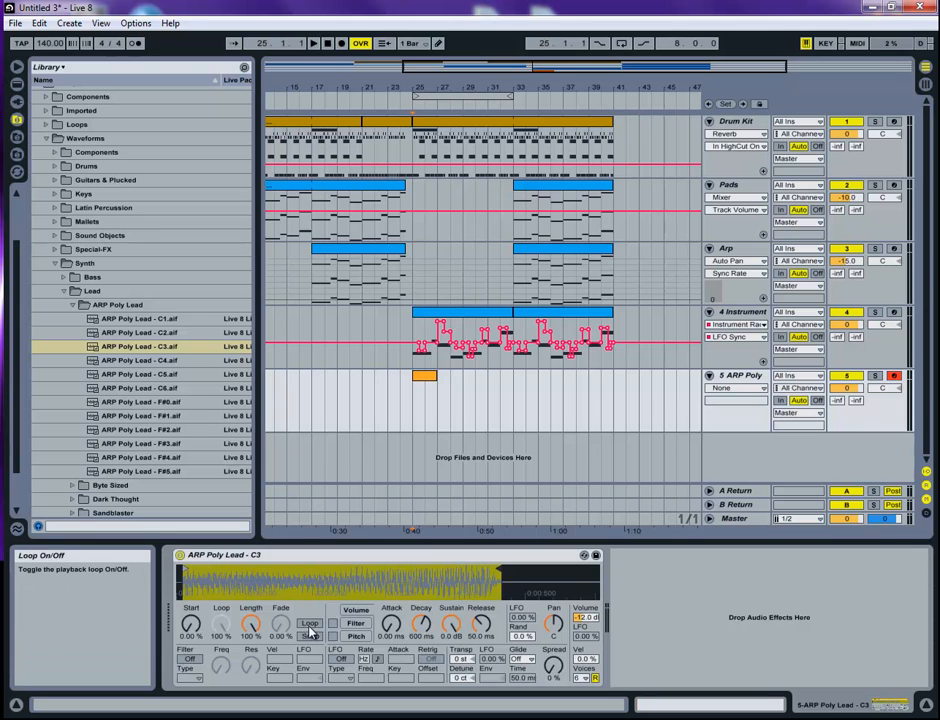
# Step: Set Simpler's volume to -6.00 dB and its Spread to 45 %
pyautogui.click(581, 622)
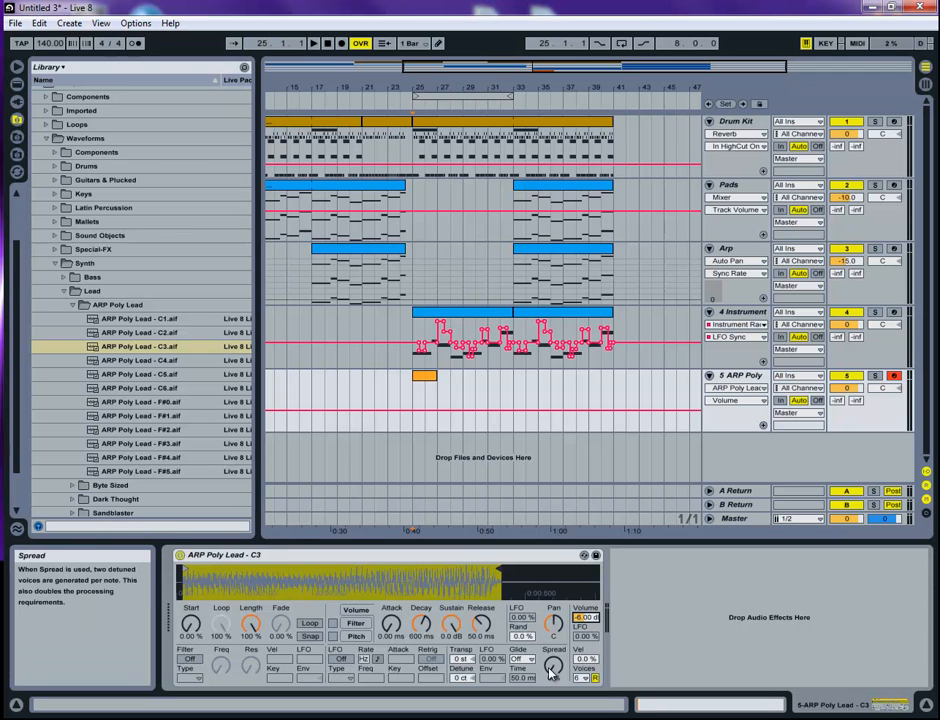
pyautogui.moveTo(551, 669); pyautogui.dragTo(553, 672)
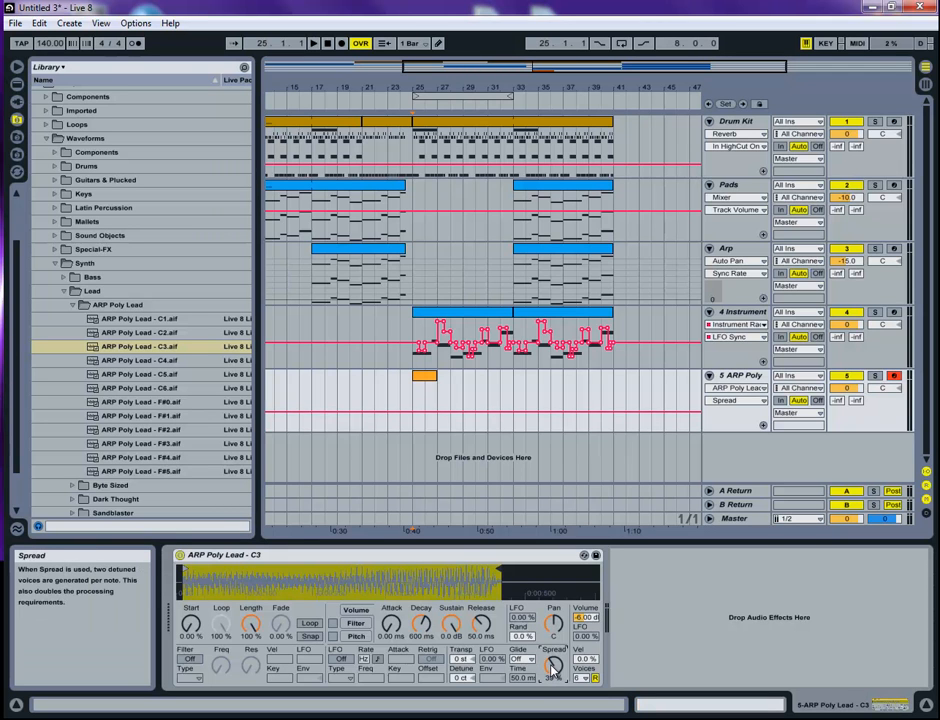
pyautogui.moveTo(551, 670); pyautogui.dragTo(568, 655)
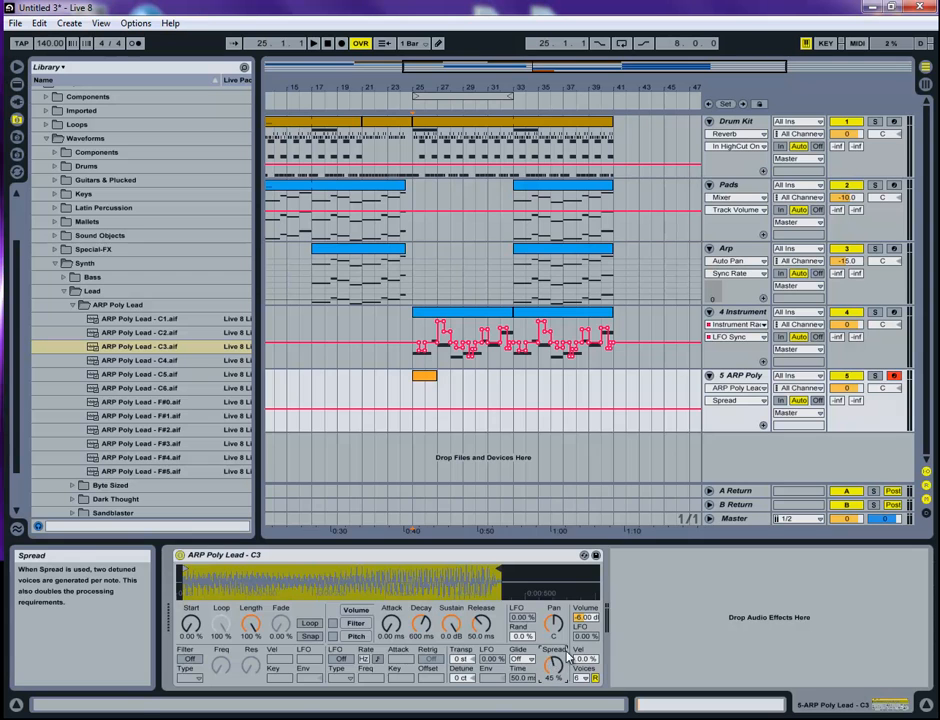
# Step: Audition the adjusted lead sound from the ARP Poly clip's piano roll, and return to the track's device view
pyautogui.click(424, 375)
pyautogui.click(678, 705)
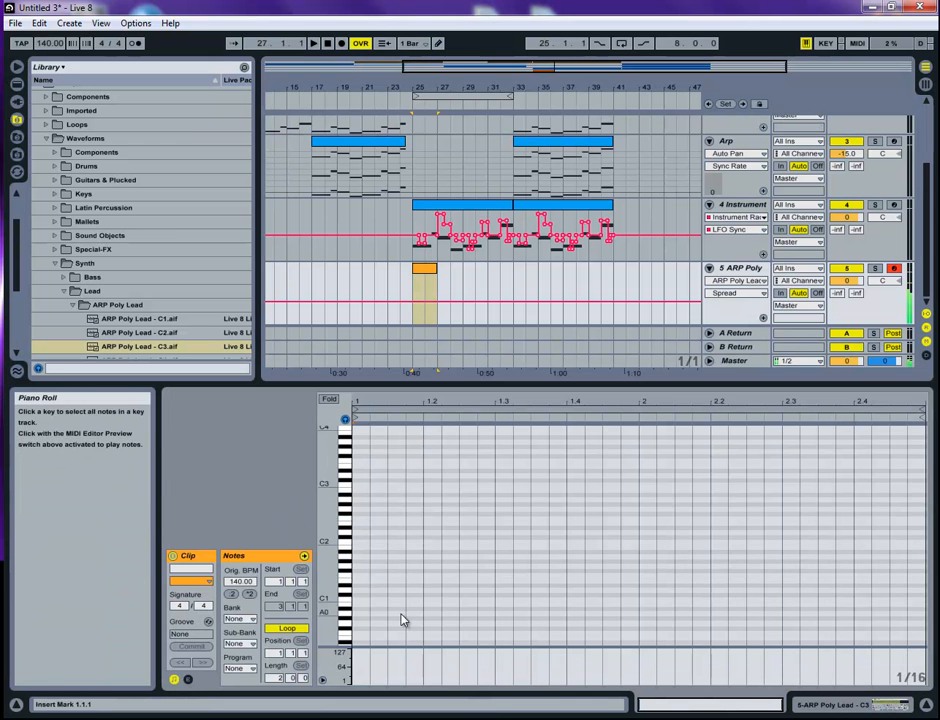
pyautogui.click(424, 269)
pyautogui.click(735, 269)
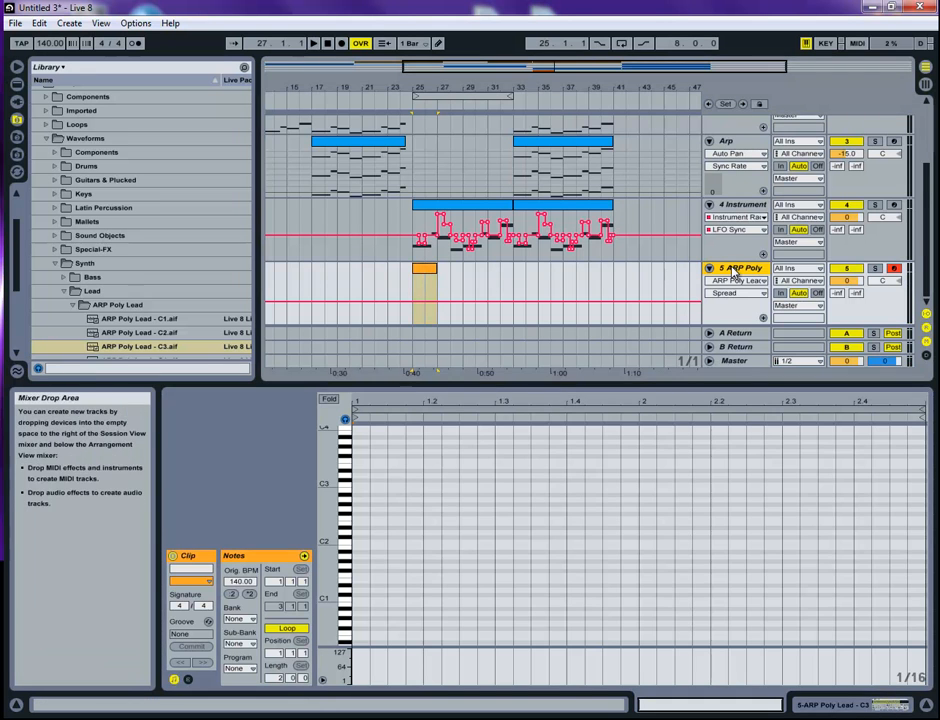
pyautogui.click(843, 708)
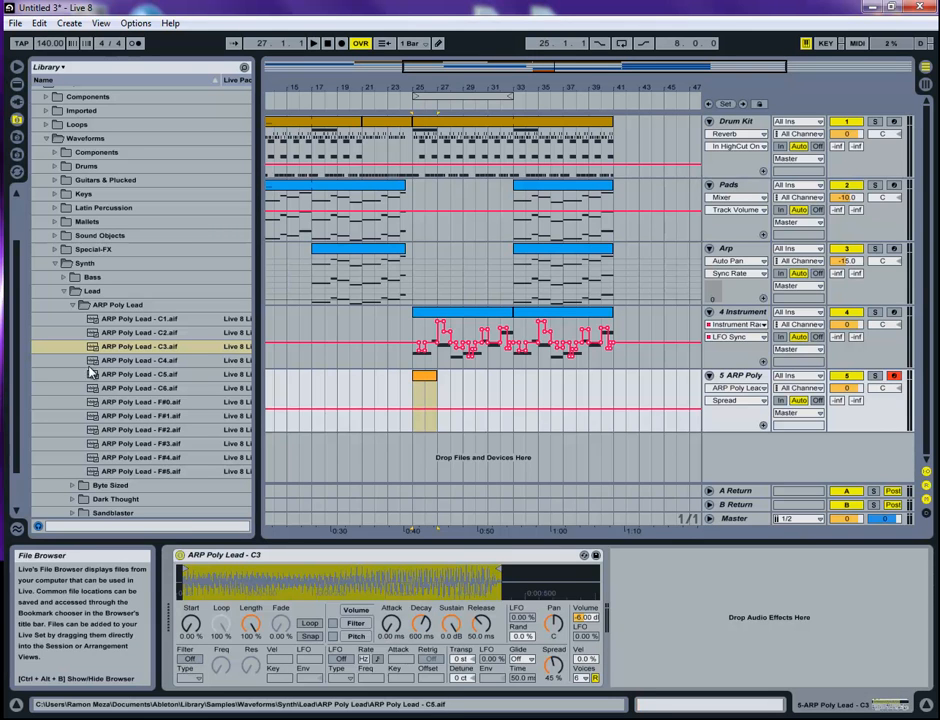
# Step: Collapse the open sample folders and add the Redux audio effect from the Live devices after Simpler on the ARP Poly track
pyautogui.click(72, 305)
pyautogui.click(64, 292)
pyautogui.click(55, 264)
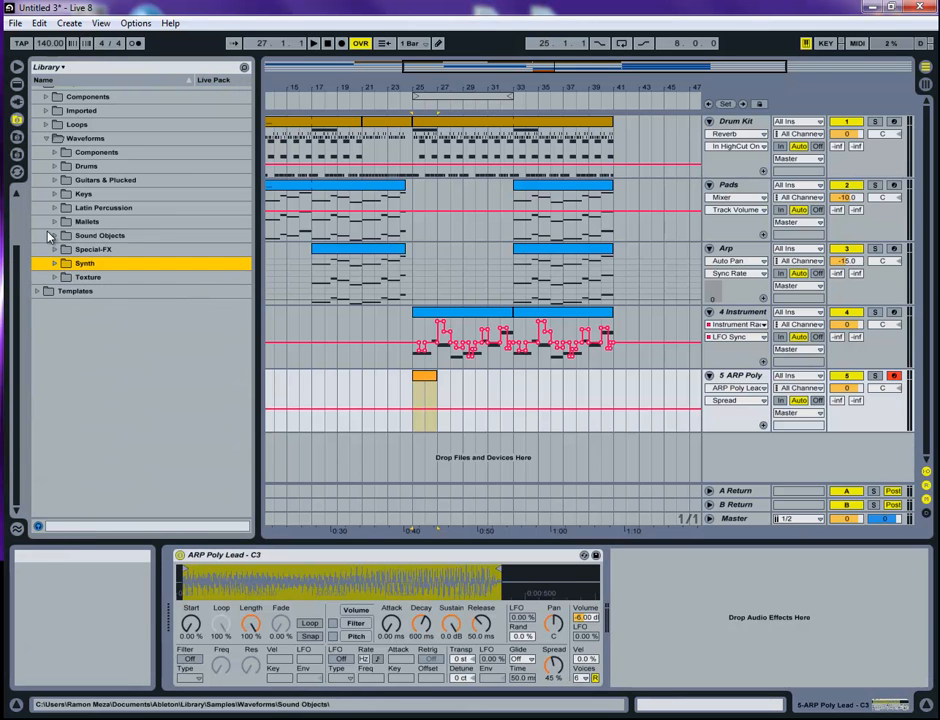
pyautogui.click(47, 140)
pyautogui.click(16, 83)
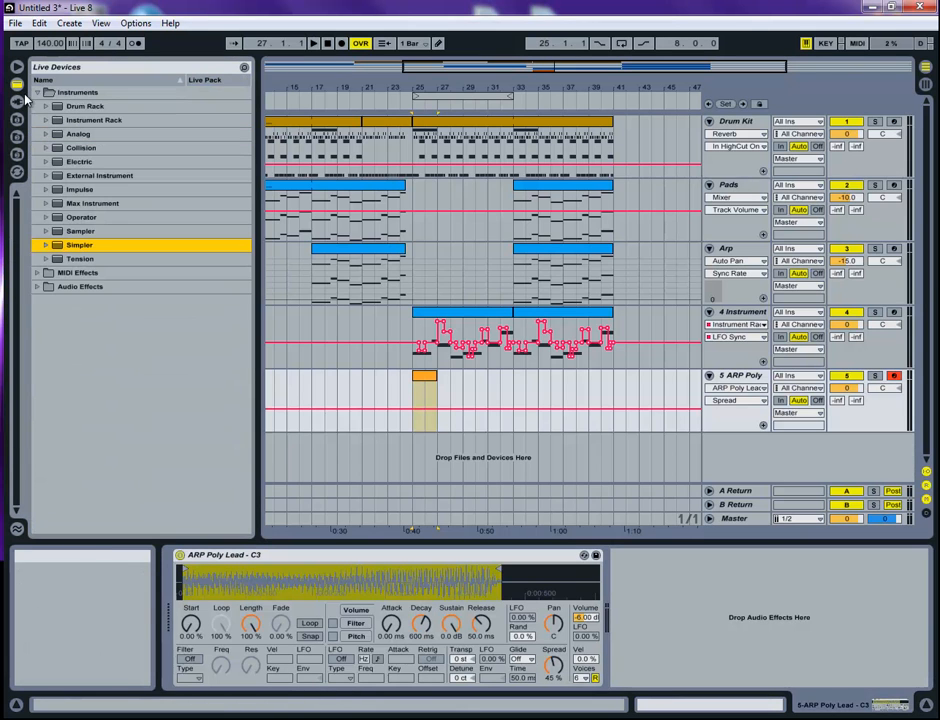
pyautogui.click(40, 287)
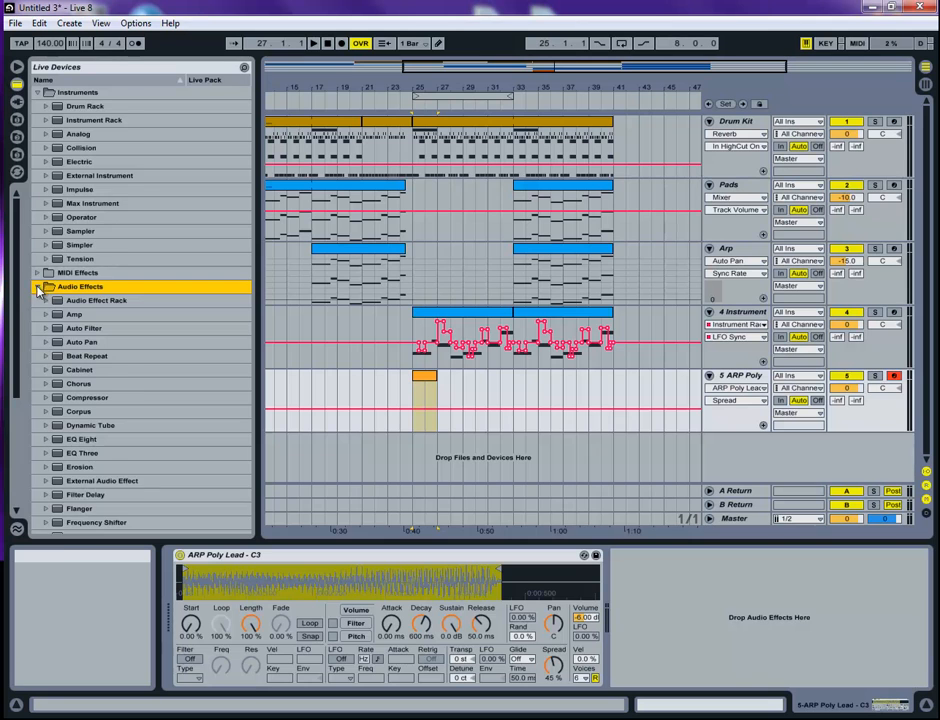
pyautogui.scroll(-3, 117, 512)
pyautogui.scroll(-3, 112, 500)
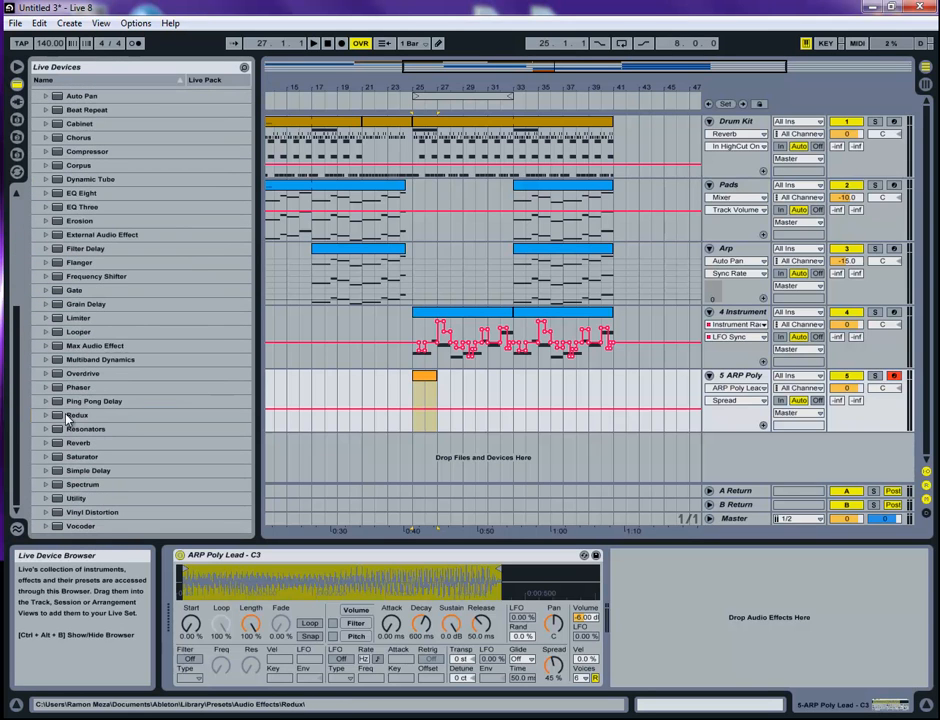
pyautogui.moveTo(70, 415); pyautogui.dragTo(705, 598)
pyautogui.moveTo(768, 642); pyautogui.dragTo(752, 630)
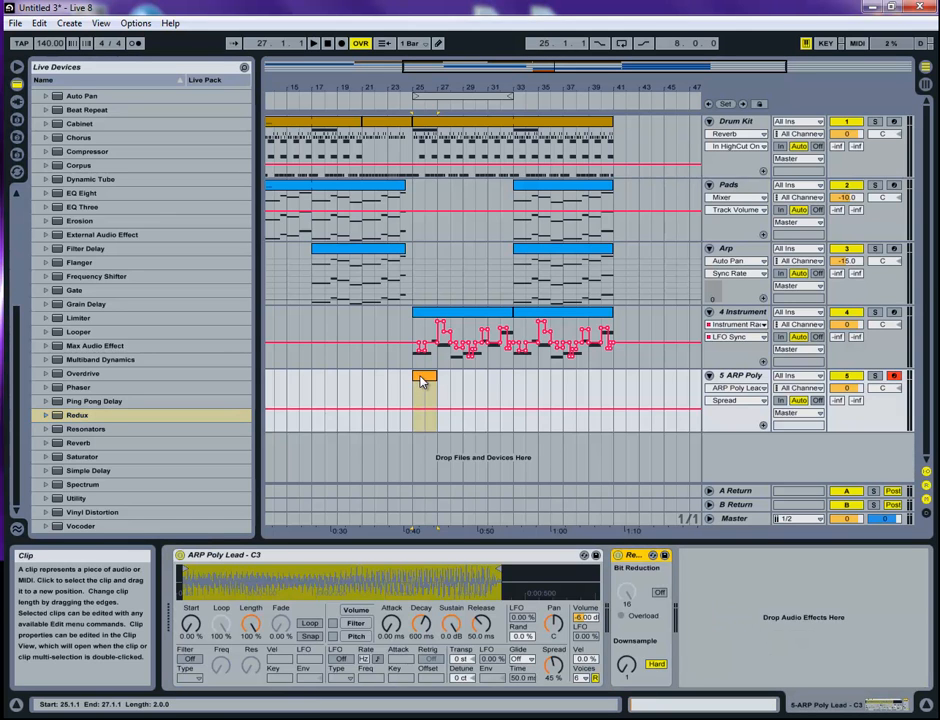
# Step: Shorten the arrangement loop to bars 25 to 27, matching the ARP Poly clip
pyautogui.moveTo(513, 100); pyautogui.dragTo(437, 99)
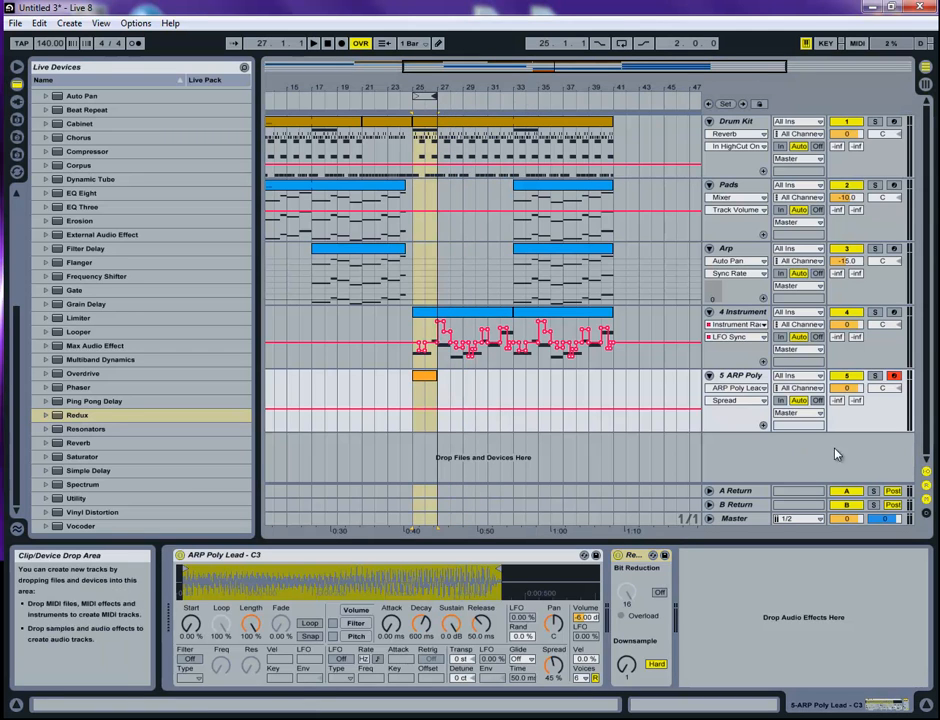
# Step: Enable looping with the ARP Poly track soloed, and draw one C2 note across the full two bars of its clip
pyautogui.click(621, 43)
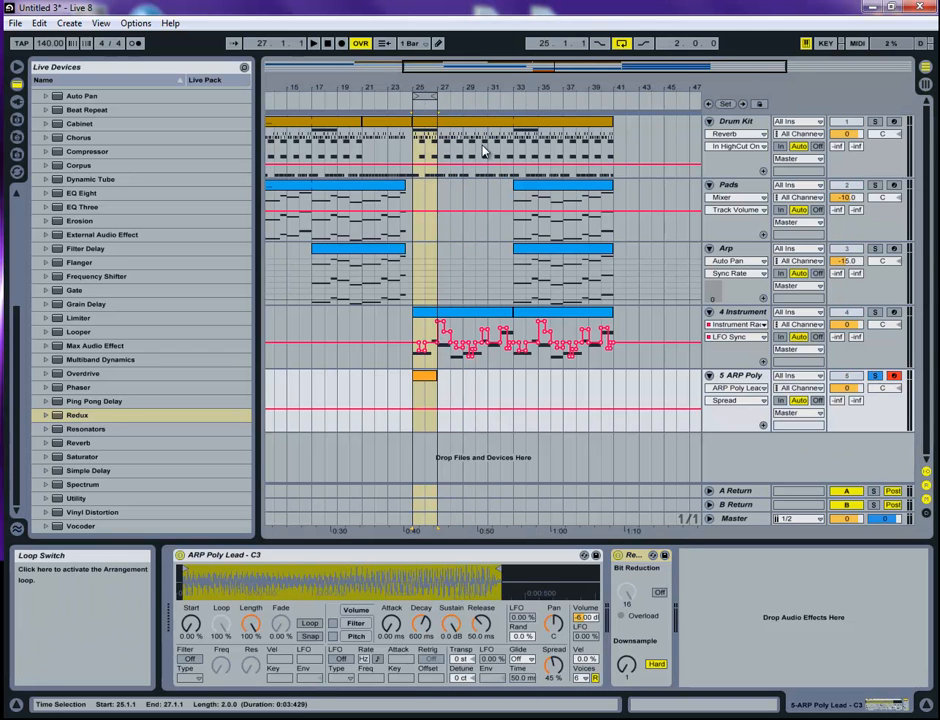
pyautogui.doubleClick(430, 378)
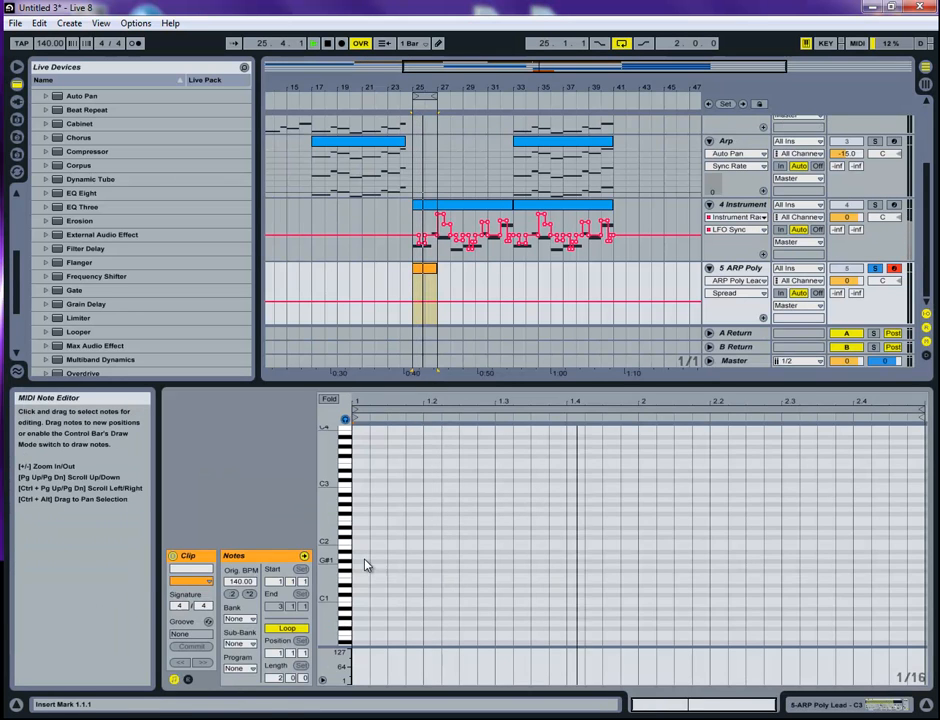
pyautogui.doubleClick(364, 539)
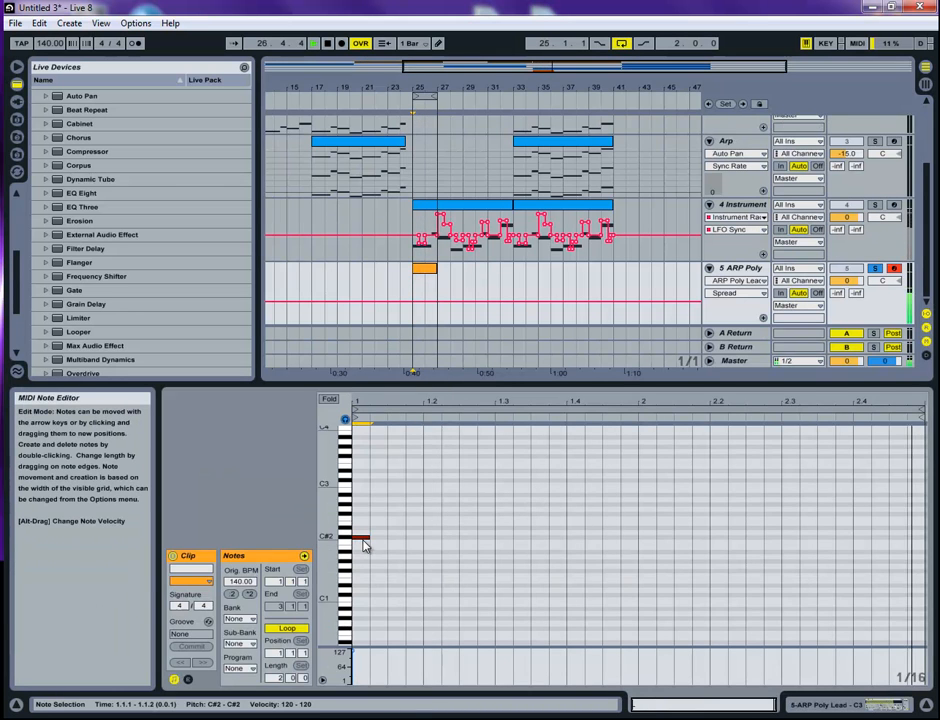
pyautogui.moveTo(364, 545); pyautogui.dragTo(810, 530)
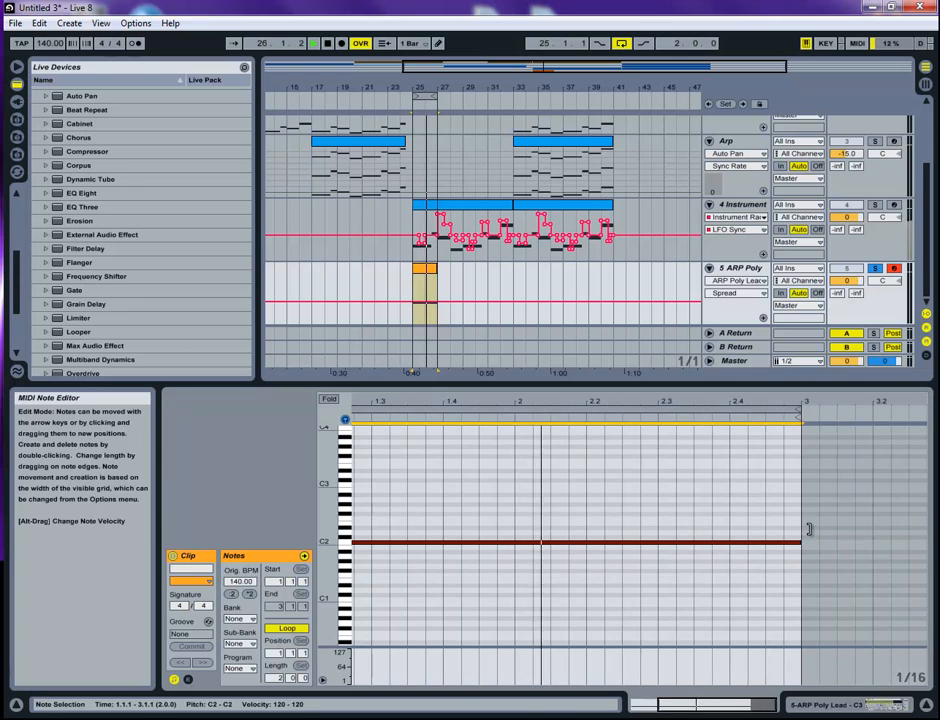
# Step: Shorten the arrangement loop to bars 25 to 26 and set Redux's hard Downsample to 23 while auditioning the ARP Poly lead
pyautogui.click(787, 704)
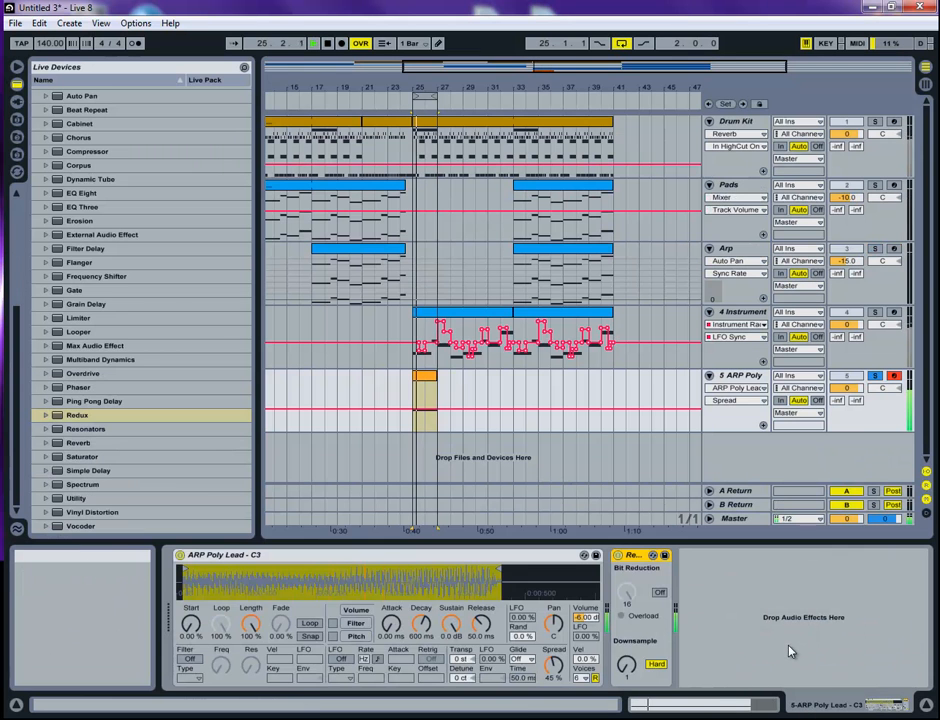
pyautogui.click(628, 668)
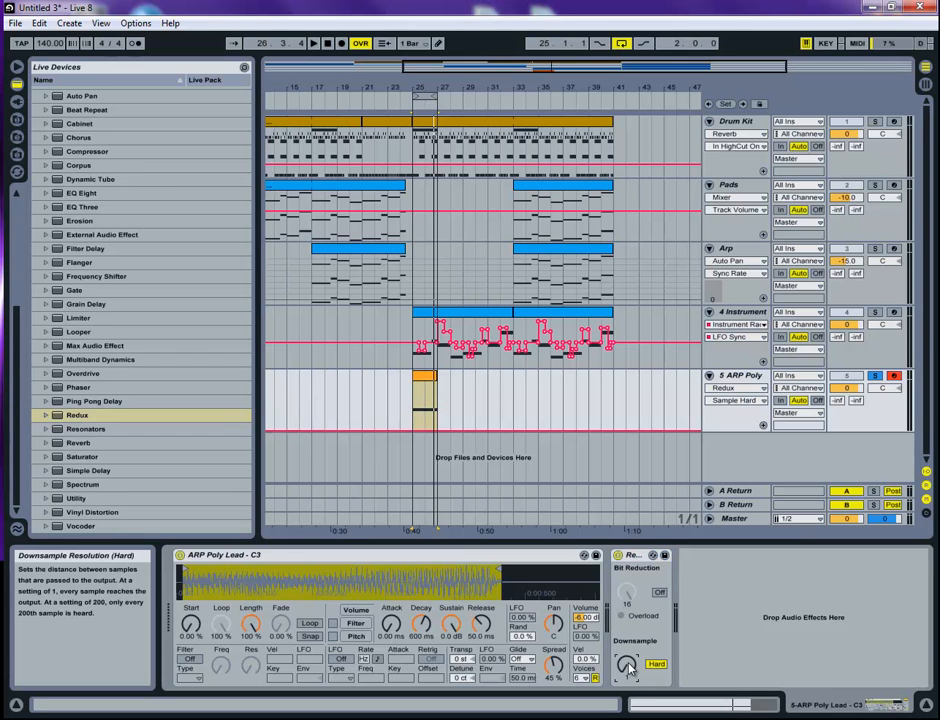
pyautogui.moveTo(628, 665)
pyautogui.mouseDown()
pyautogui.moveTo(628, 656)
pyautogui.moveTo(628, 667)
pyautogui.mouseUp()
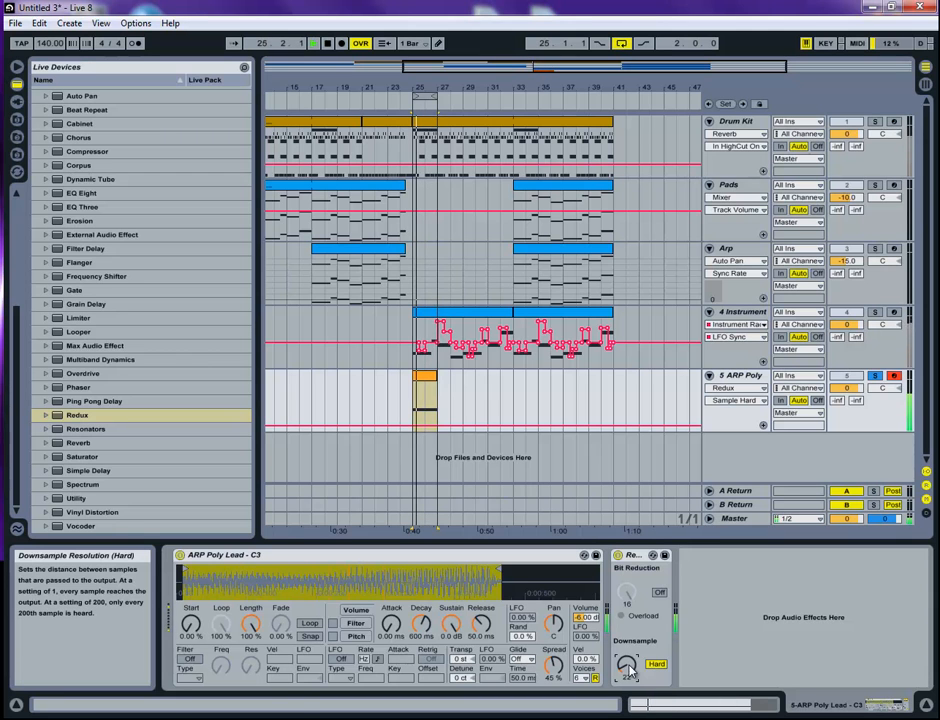
pyautogui.press('space')
pyautogui.moveTo(435, 97); pyautogui.dragTo(400, 98)
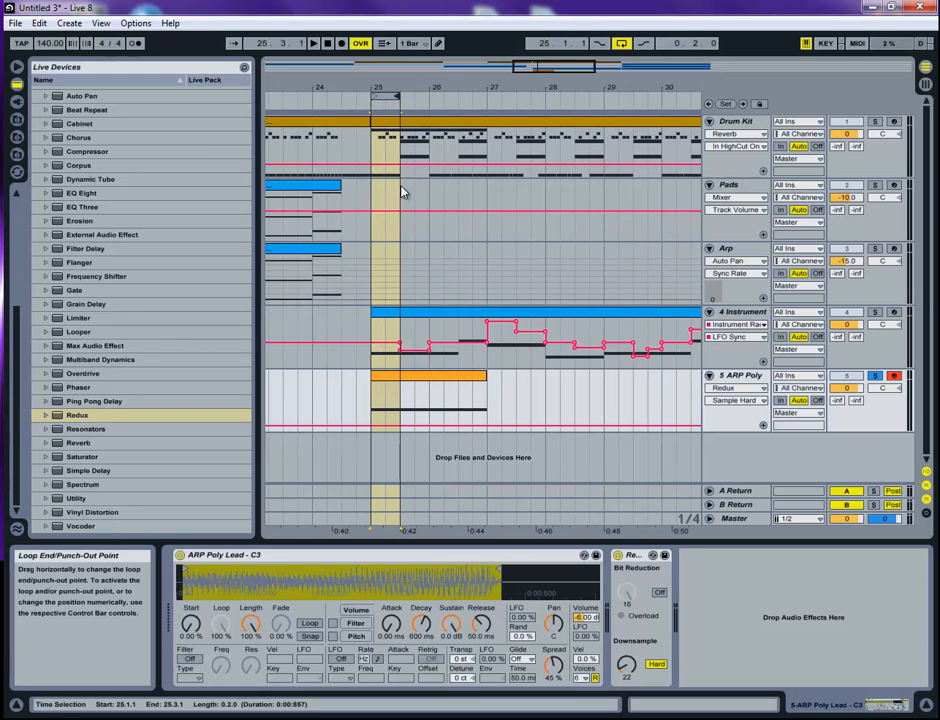
pyautogui.press('space')
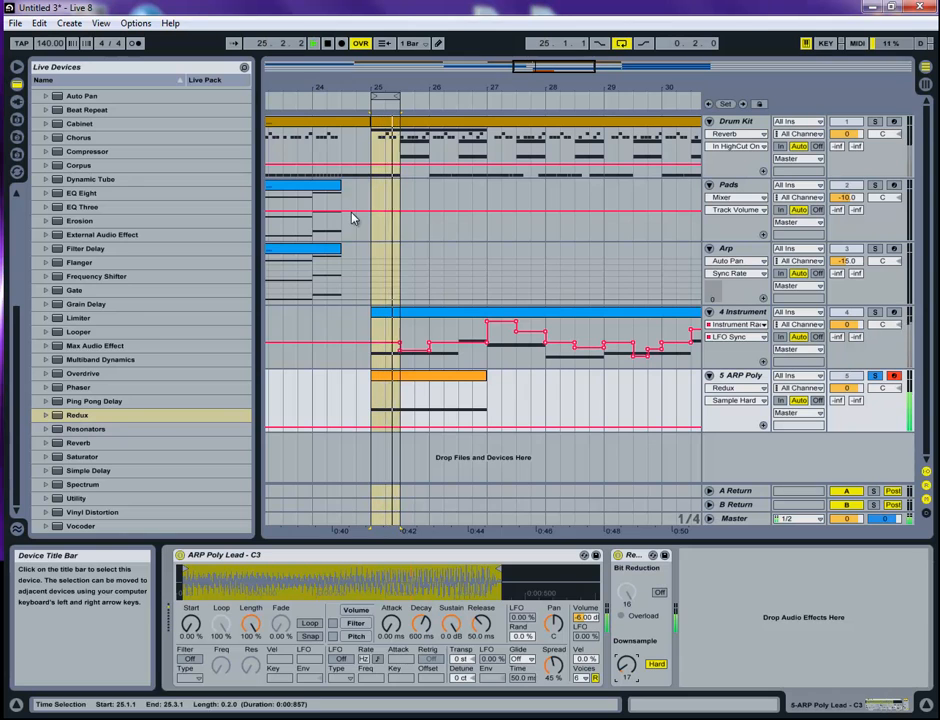
pyautogui.moveTo(400, 98); pyautogui.dragTo(428, 98)
pyautogui.press('space')
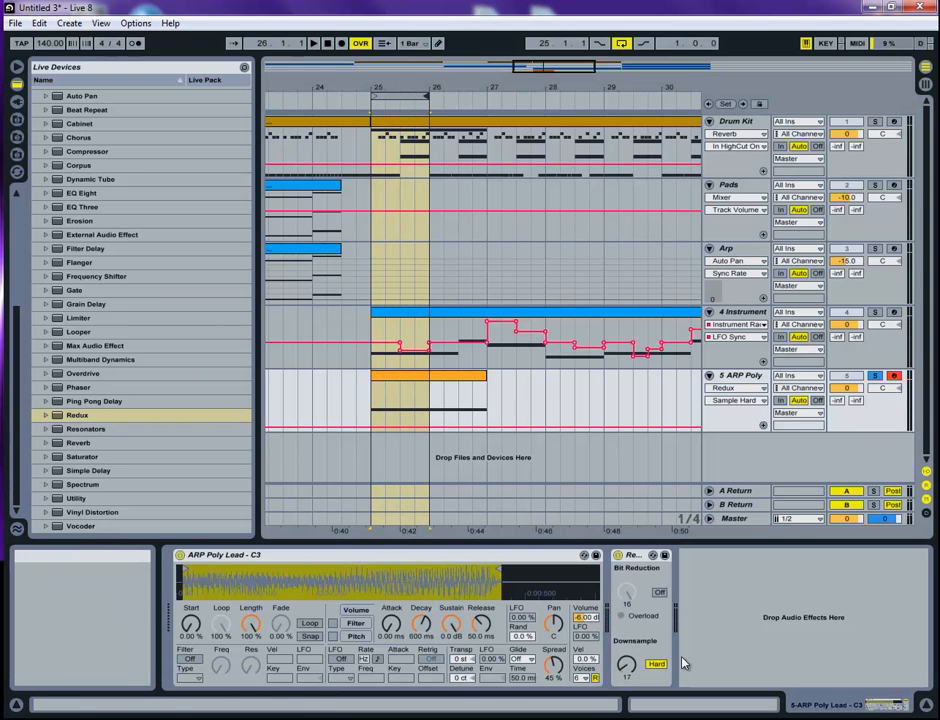
pyautogui.press('space')
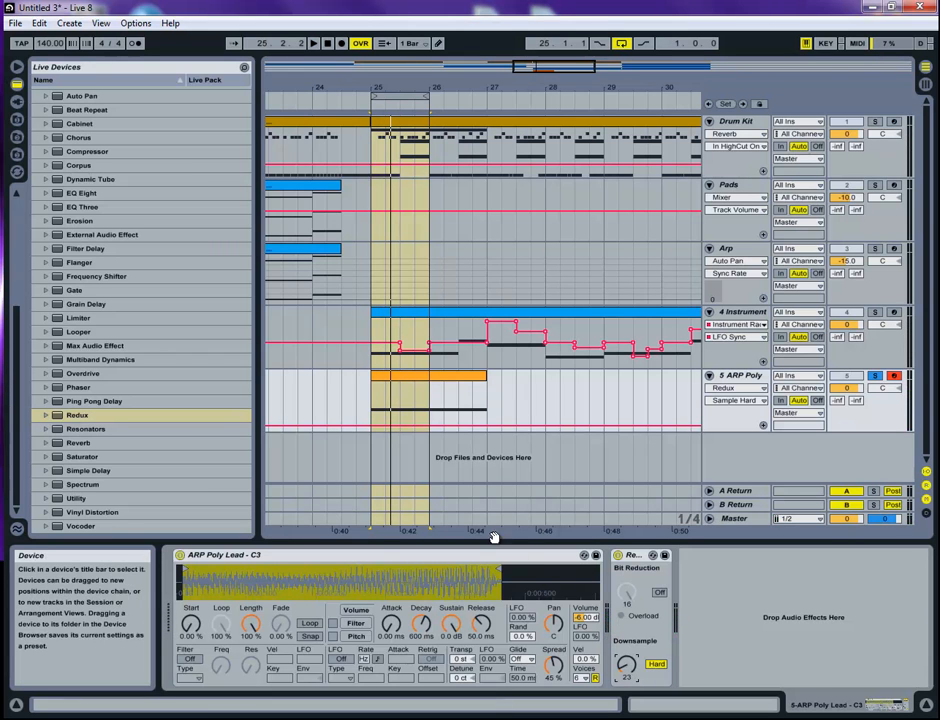
# Step: Turn on Simpler's filter with a 198 Hz cutoff and set its filter LFO modulation to 24.0
pyautogui.click(441, 557)
pyautogui.click(189, 659)
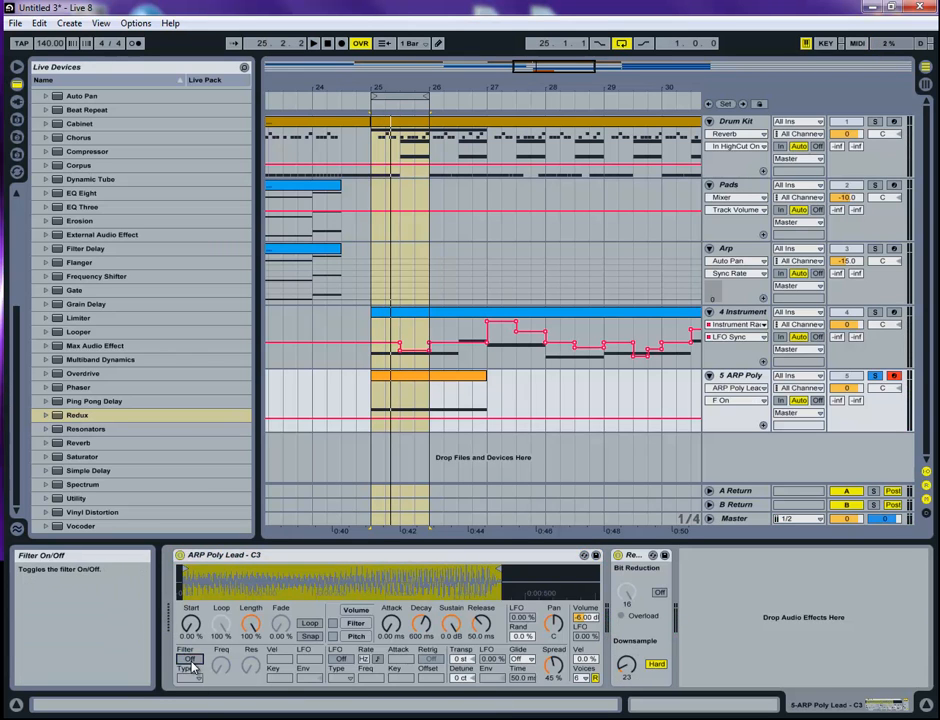
pyautogui.moveTo(220, 668); pyautogui.dragTo(220, 710)
pyautogui.moveTo(310, 662); pyautogui.dragTo(310, 640)
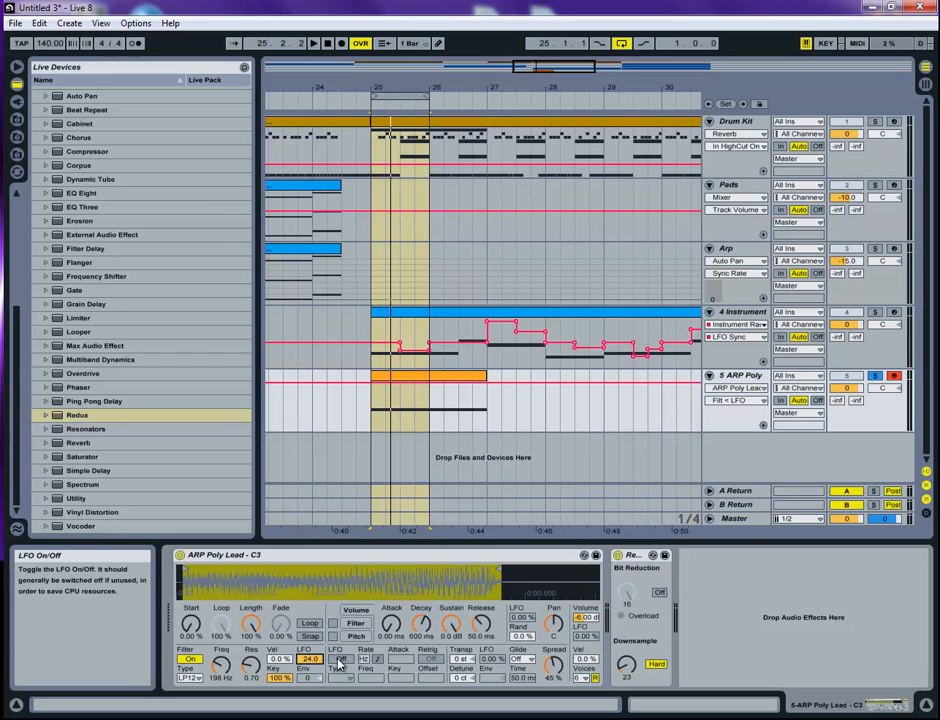
# Step: Turn on Simpler's LFO, sync its rate to 1/4 beats, and audition the modulated lead
pyautogui.click(339, 661)
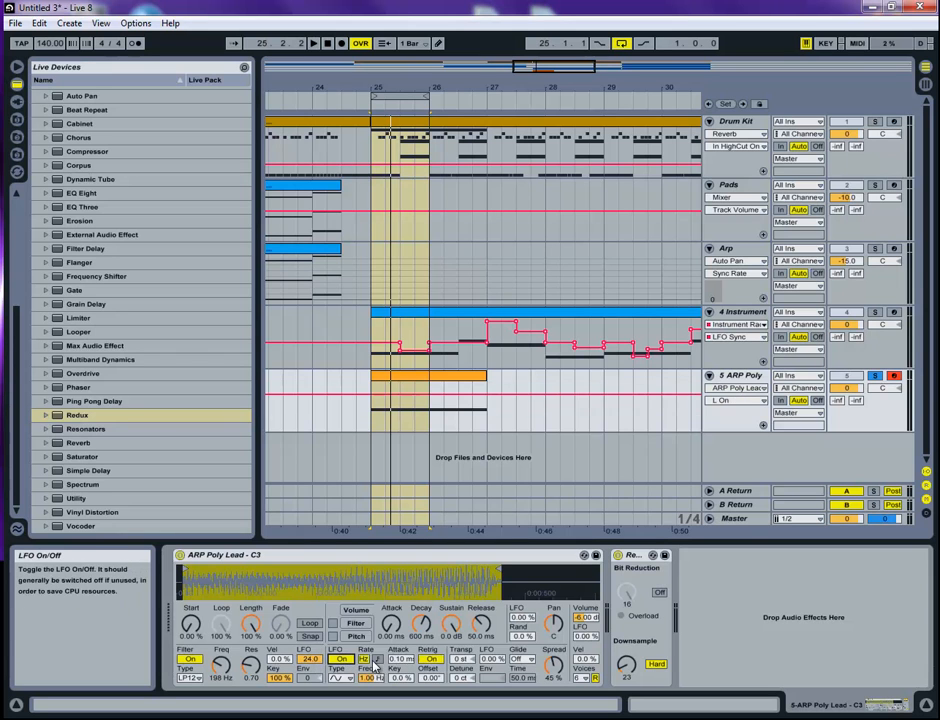
pyautogui.moveTo(376, 677); pyautogui.dragTo(376, 679)
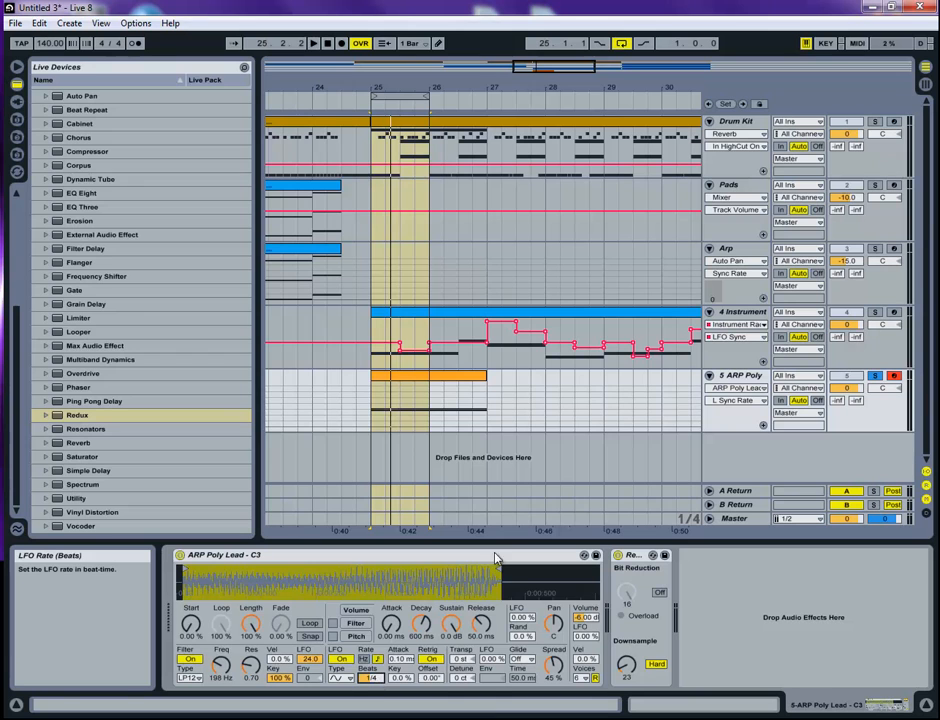
pyautogui.press('space')
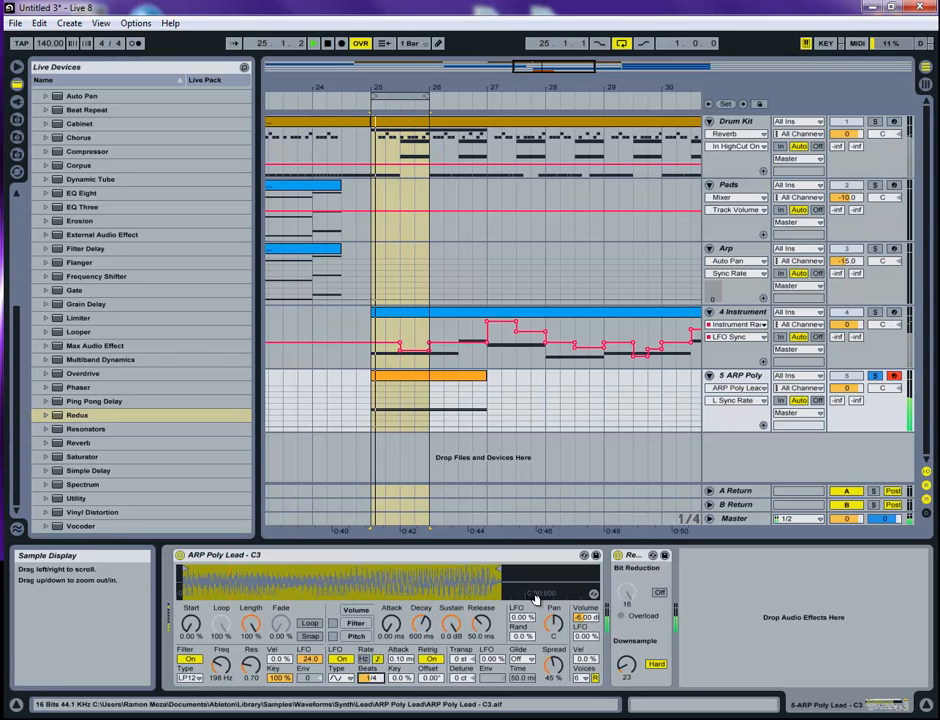
pyautogui.press('space')
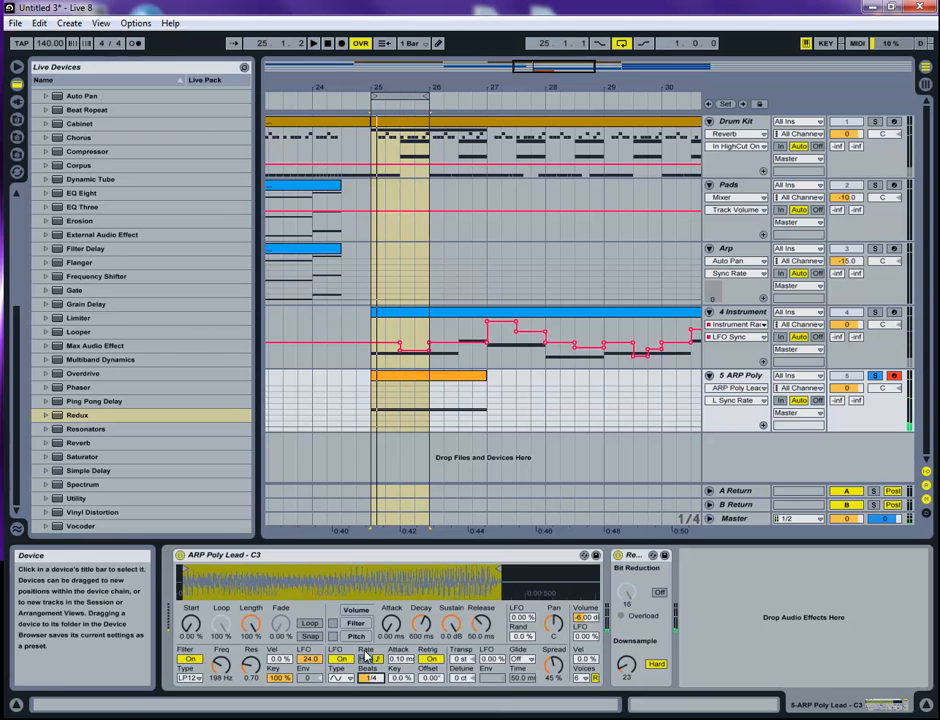
# Step: Turn on Simpler's sample loop, with a 54.8 % crossfade and a sample start of 15.1 %
pyautogui.click(310, 624)
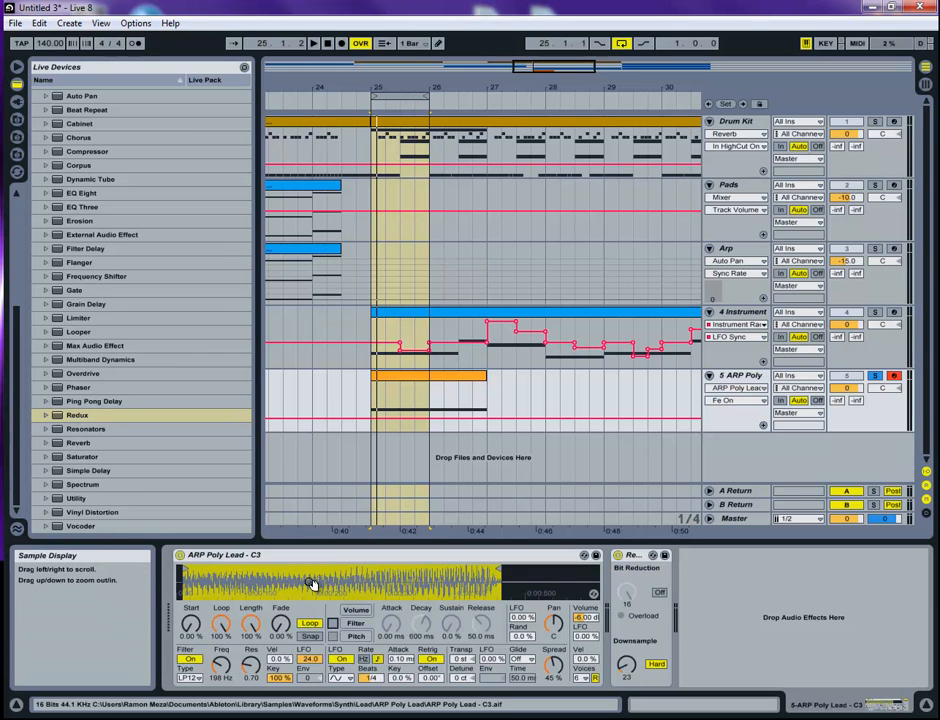
pyautogui.press('space')
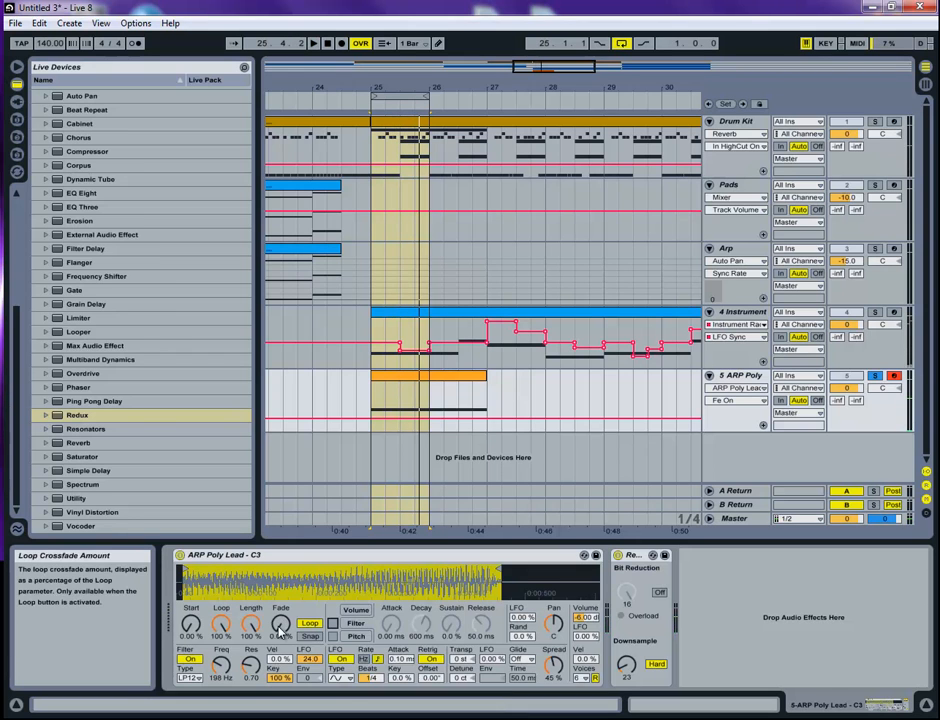
pyautogui.click(197, 629)
pyautogui.click(273, 628)
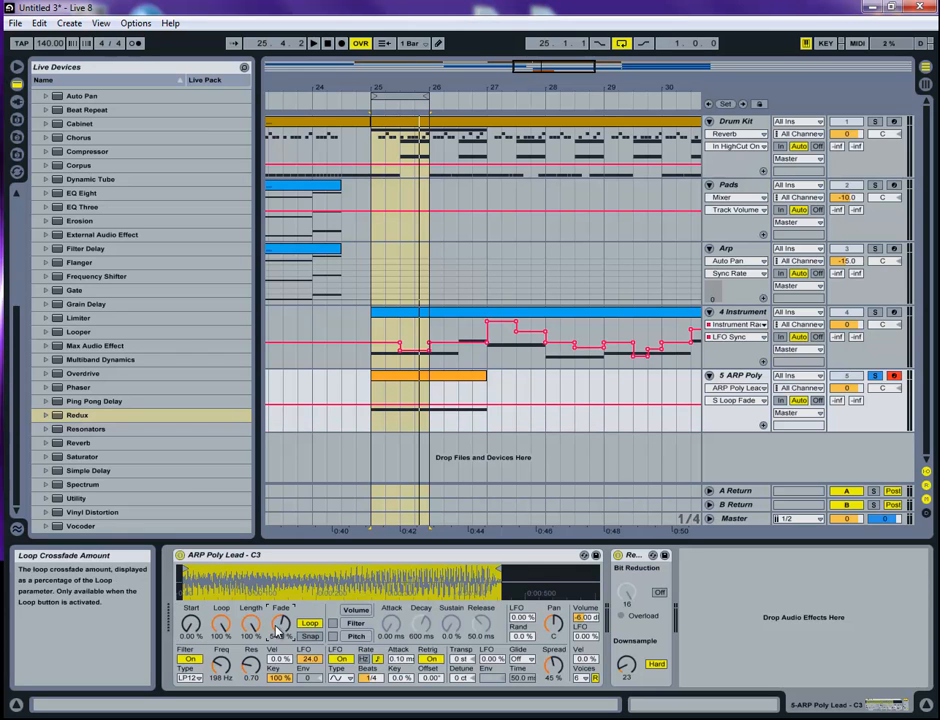
pyautogui.click(191, 626)
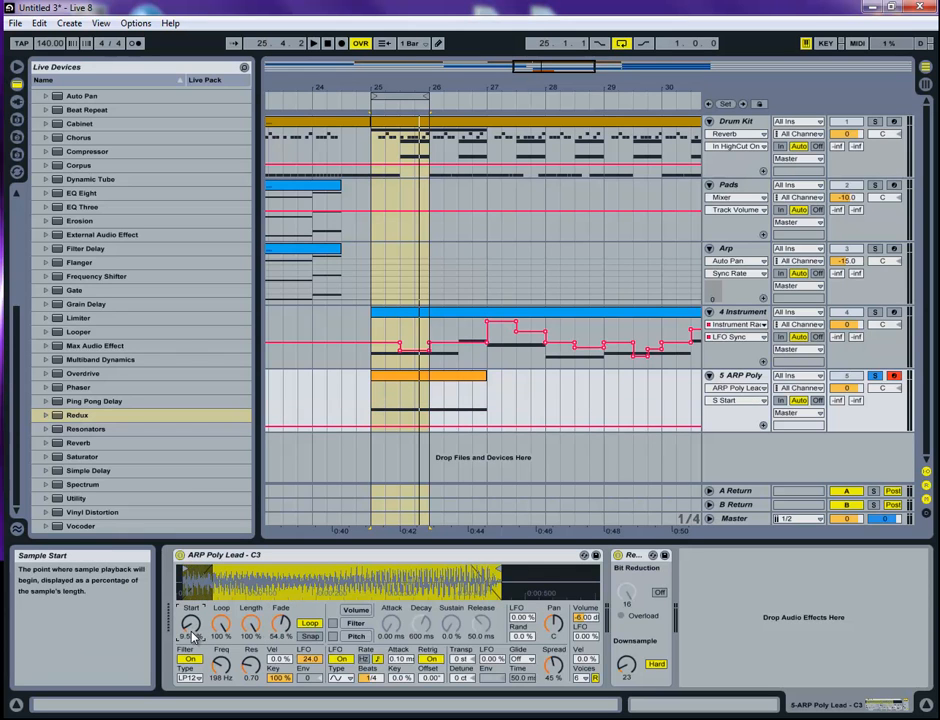
pyautogui.moveTo(192, 637); pyautogui.dragTo(193, 636)
# Step: Audition the looped sample, raise Simpler's filter cutoff to 447 Hz, and set its synced LFO rate to 1
pyautogui.press('space')
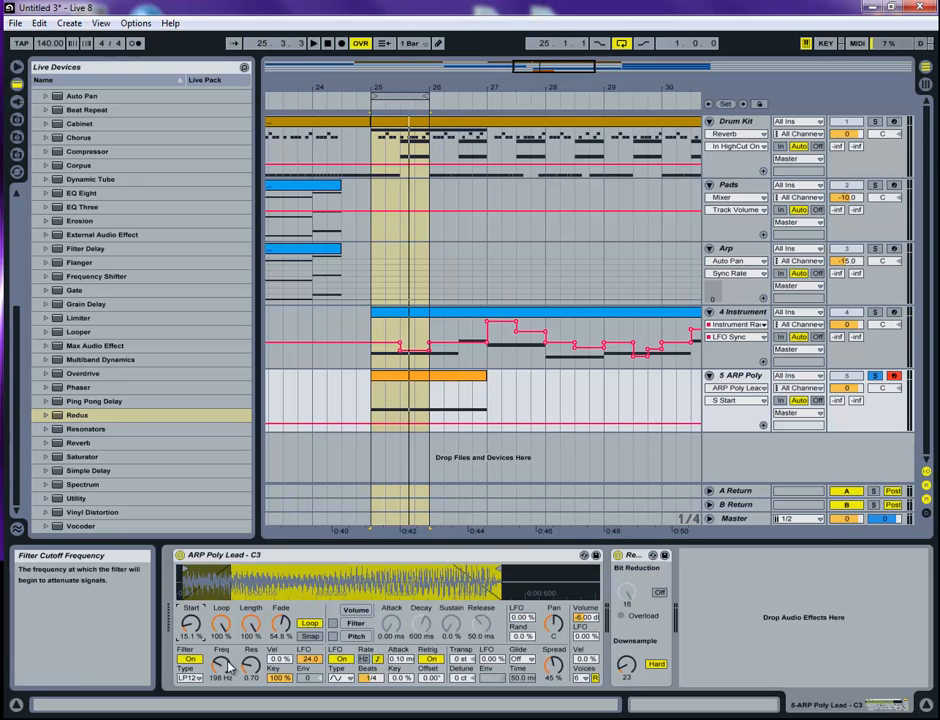
pyautogui.moveTo(228, 667)
pyautogui.mouseDown()
pyautogui.moveTo(228, 640)
pyautogui.moveTo(228, 677)
pyautogui.mouseUp()
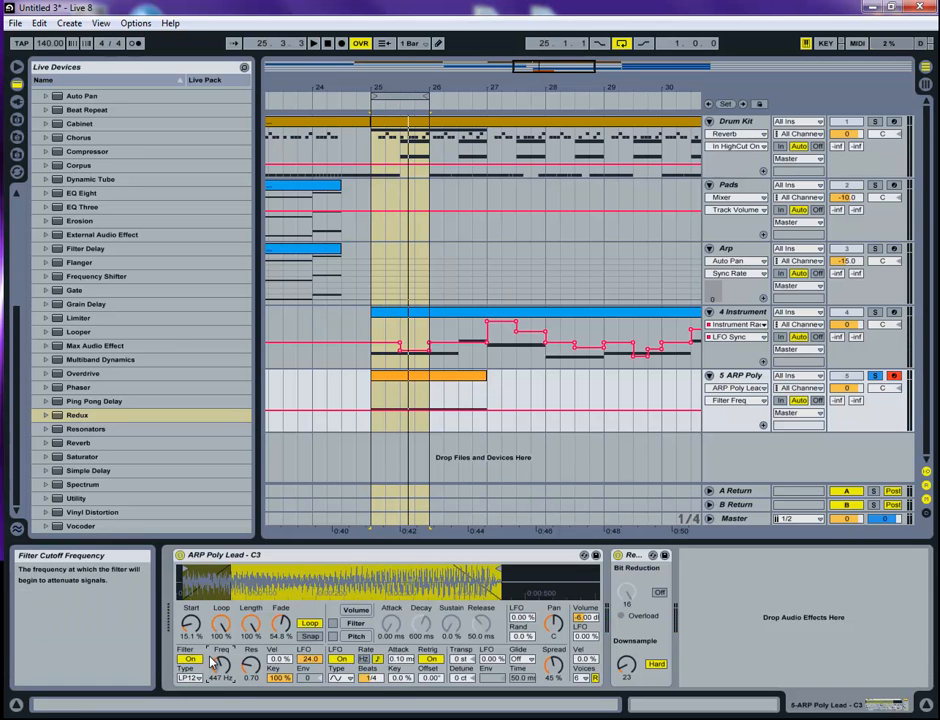
pyautogui.moveTo(379, 682); pyautogui.dragTo(380, 687)
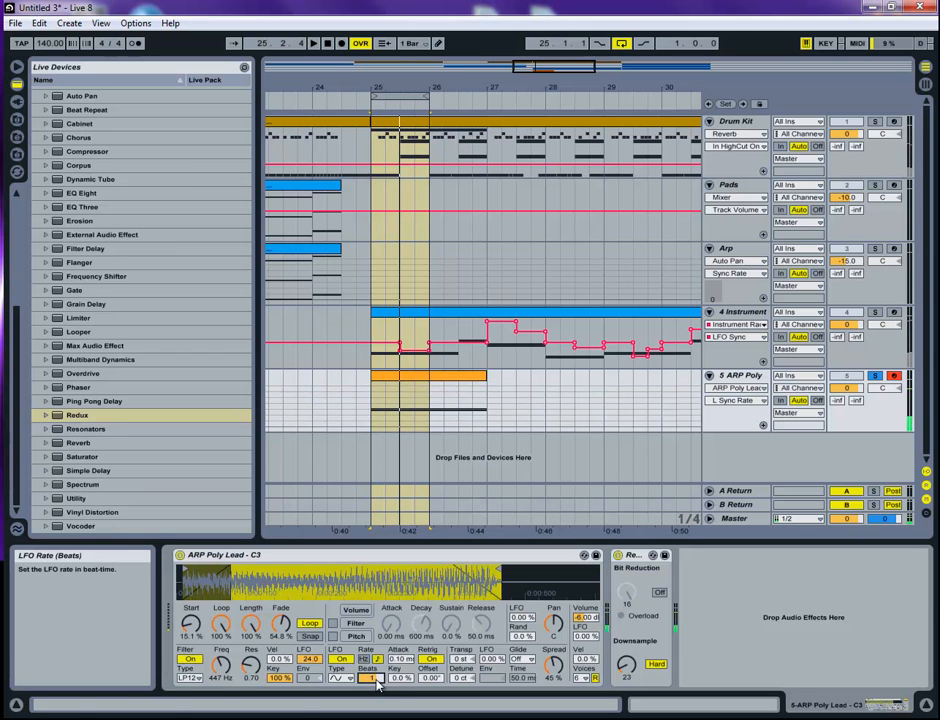
# Step: Shorten the ARP Poly clip to one bar, and play it unsoloed with the other tracks with looping off
pyautogui.moveTo(484, 377); pyautogui.dragTo(430, 388)
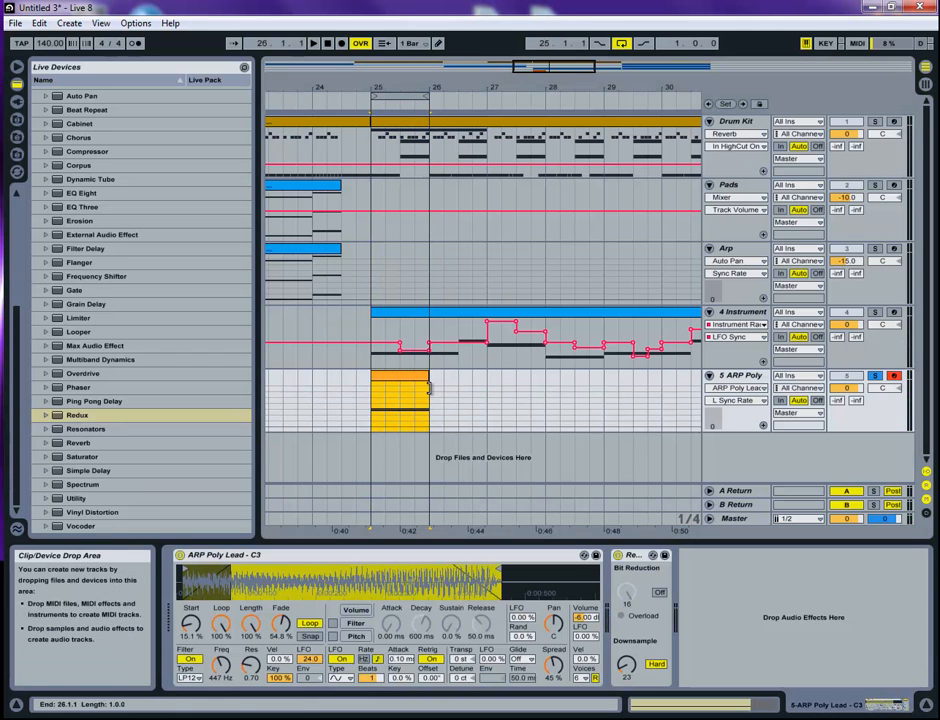
pyautogui.moveTo(537, 63); pyautogui.dragTo(537, 65)
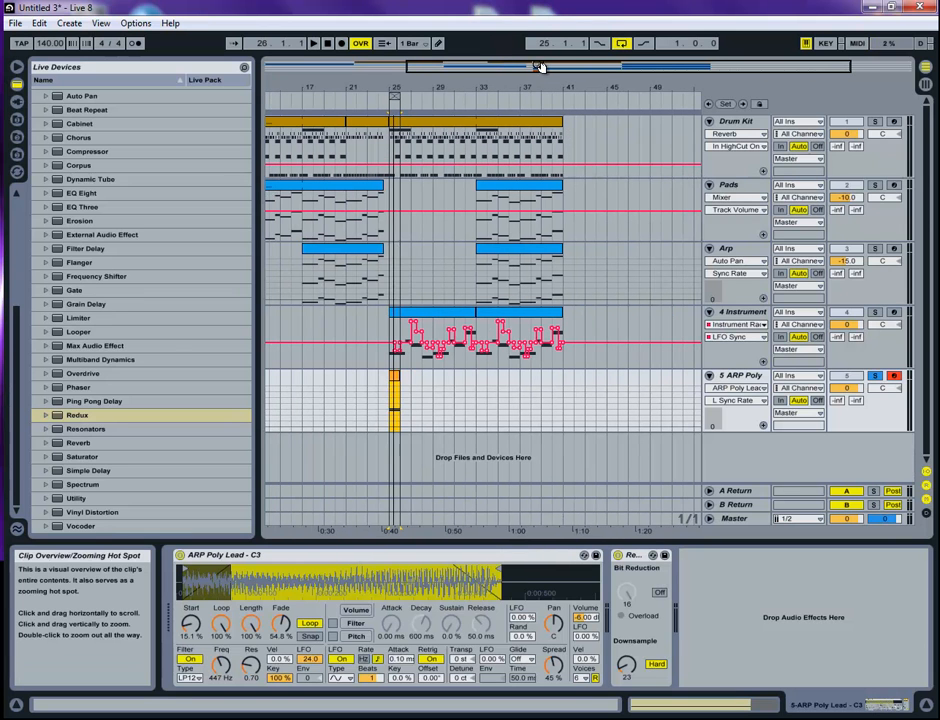
pyautogui.click(376, 345)
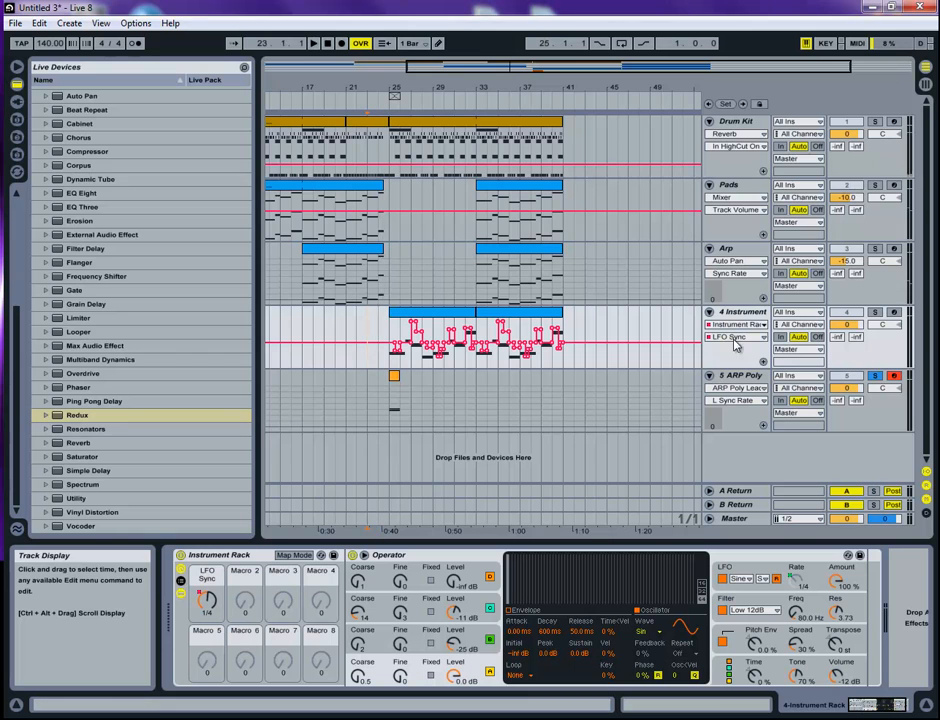
pyautogui.click(876, 377)
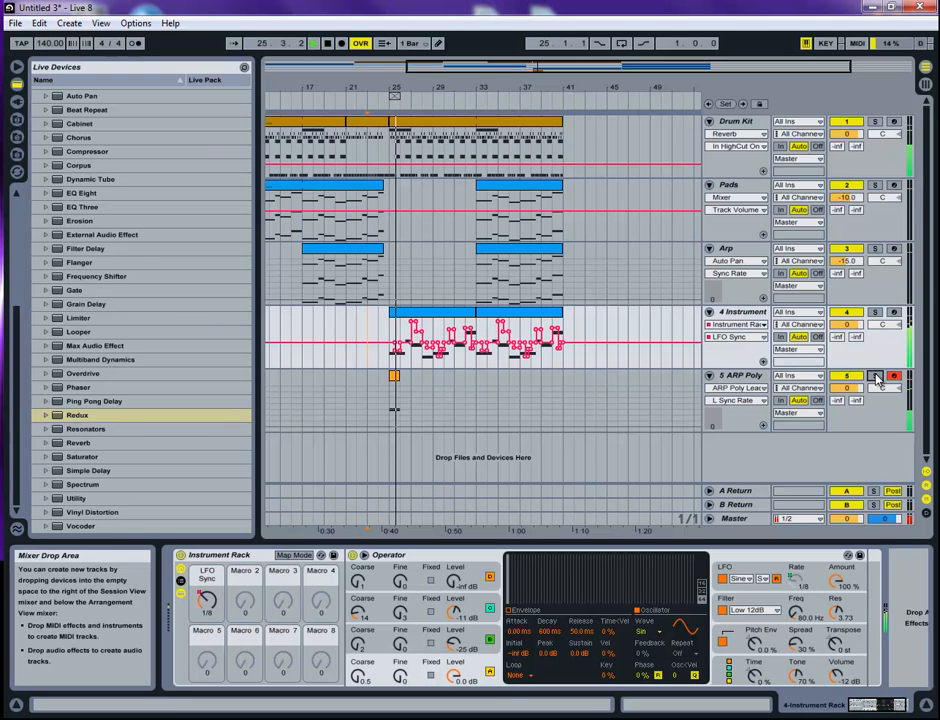
# Step: Copy the one-bar ARP Poly clip to bar 27 and play the arrangement from there
pyautogui.click(394, 378)
pyautogui.click(428, 392)
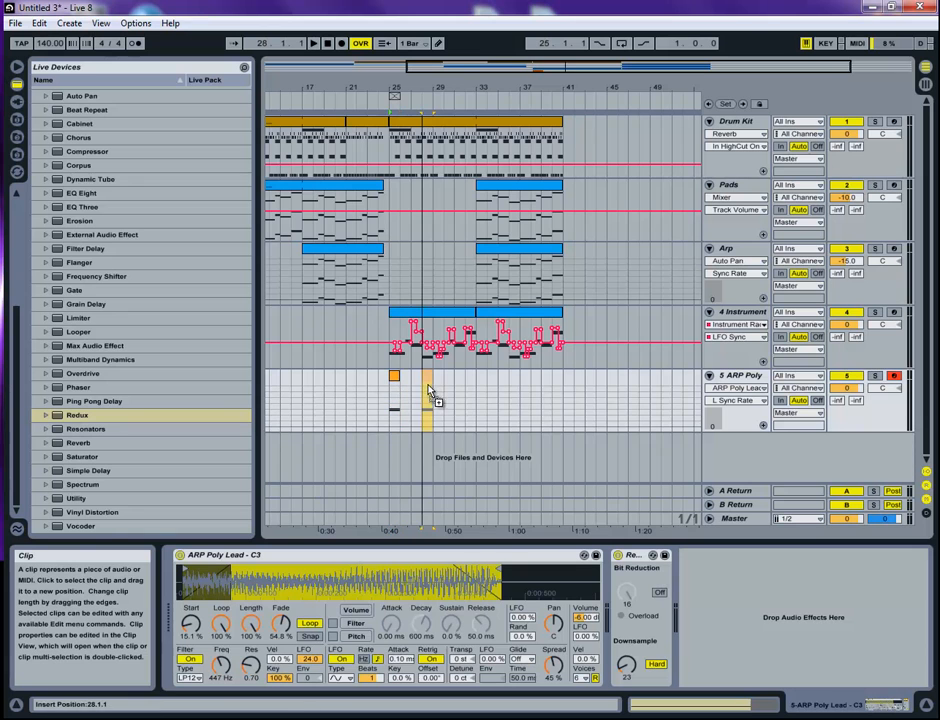
pyautogui.moveTo(421, 382); pyautogui.dragTo(417, 382)
pyautogui.press('space')
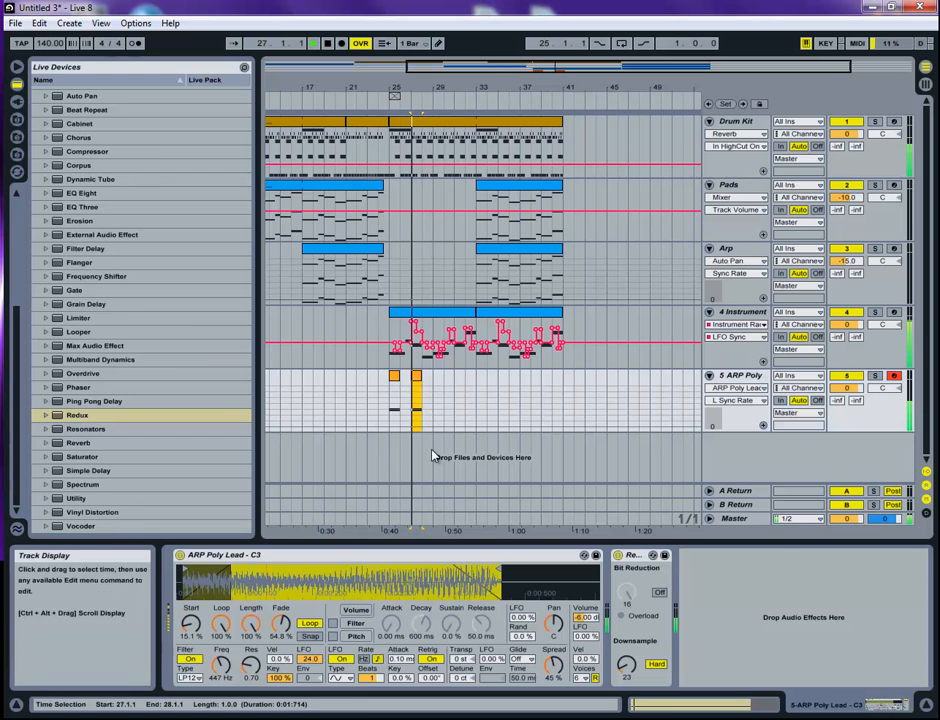
# Step: Try raising the note in the copied bar 27 clip to D#2 during playback
pyautogui.doubleClick(417, 376)
pyautogui.moveTo(572, 542); pyautogui.dragTo(572, 530)
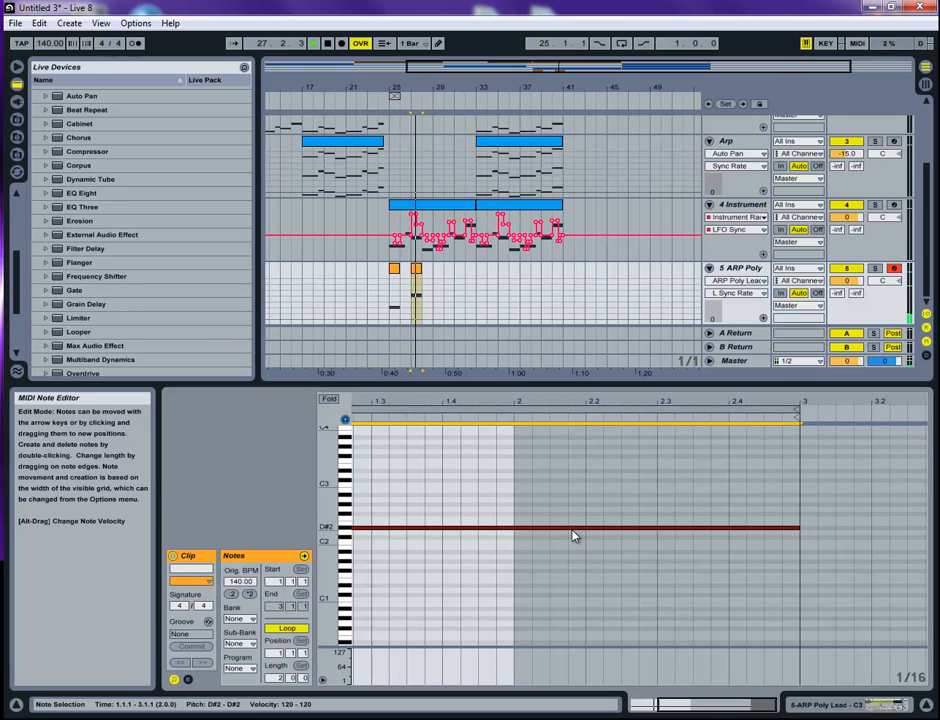
pyautogui.press('space')
# Step: Check the third-bar note in the first 4 Instrument clip, and set the copied ARP Poly clip's note to D2
pyautogui.doubleClick(457, 205)
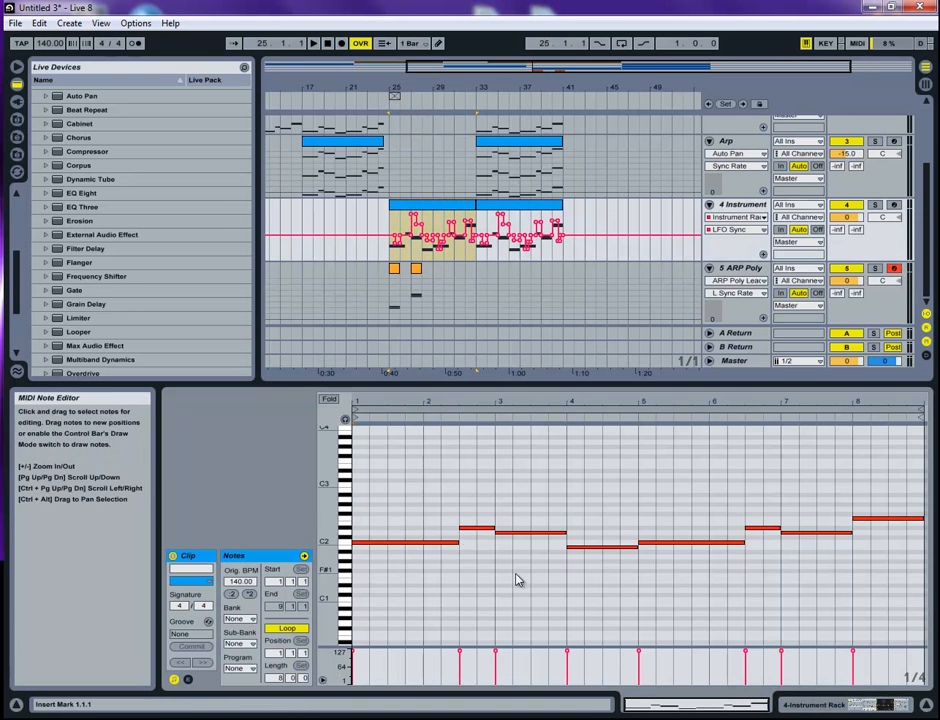
pyautogui.click(513, 537)
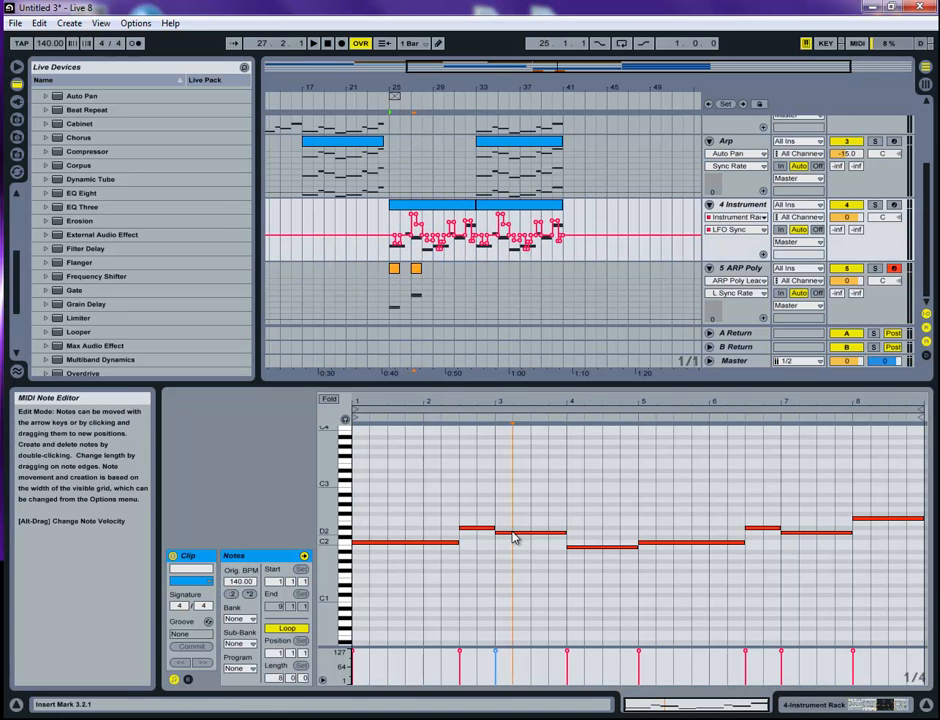
pyautogui.click(417, 269)
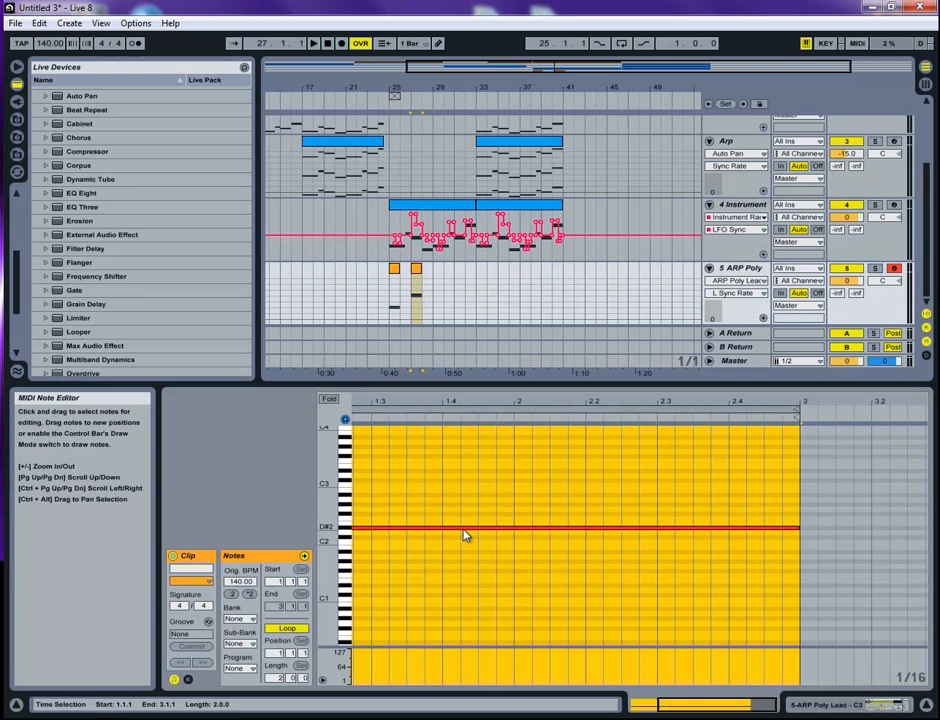
pyautogui.click(463, 537)
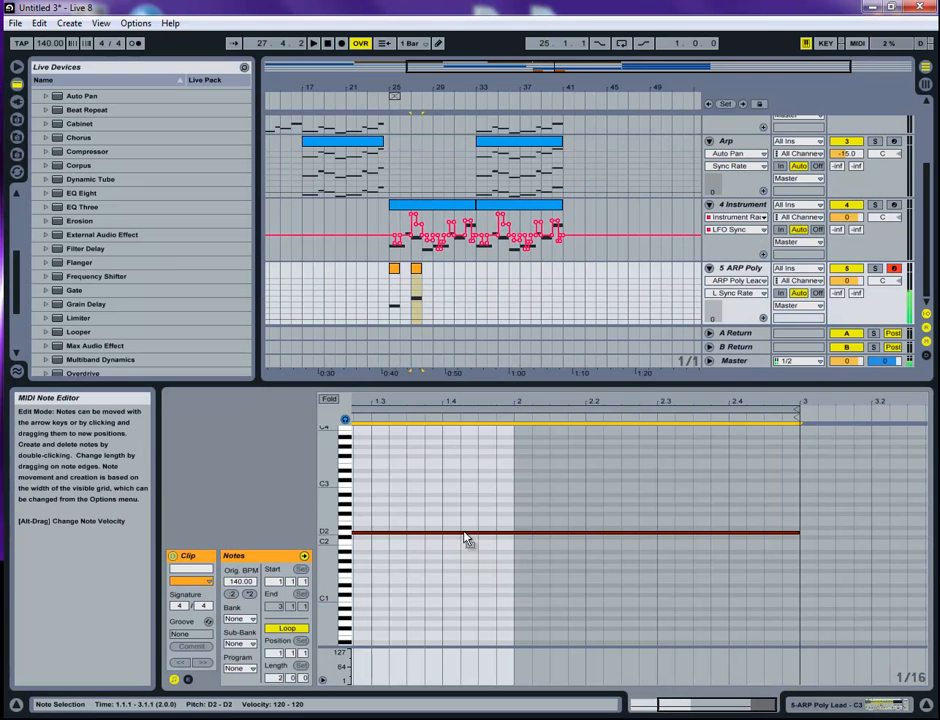
# Step: Shorten the ARP Poly clips at bars 25 and 27 to half a bar each, playing the arrangement from bar 25
pyautogui.press('space')
pyautogui.click(396, 270)
pyautogui.press('space')
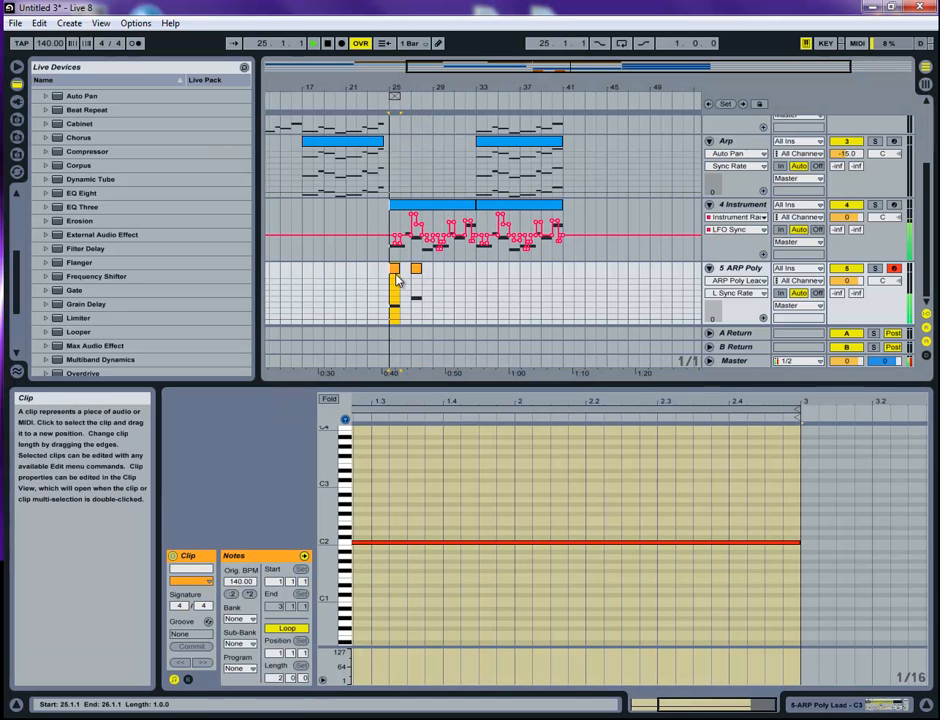
pyautogui.moveTo(437, 68); pyautogui.dragTo(518, 76)
pyautogui.press('space')
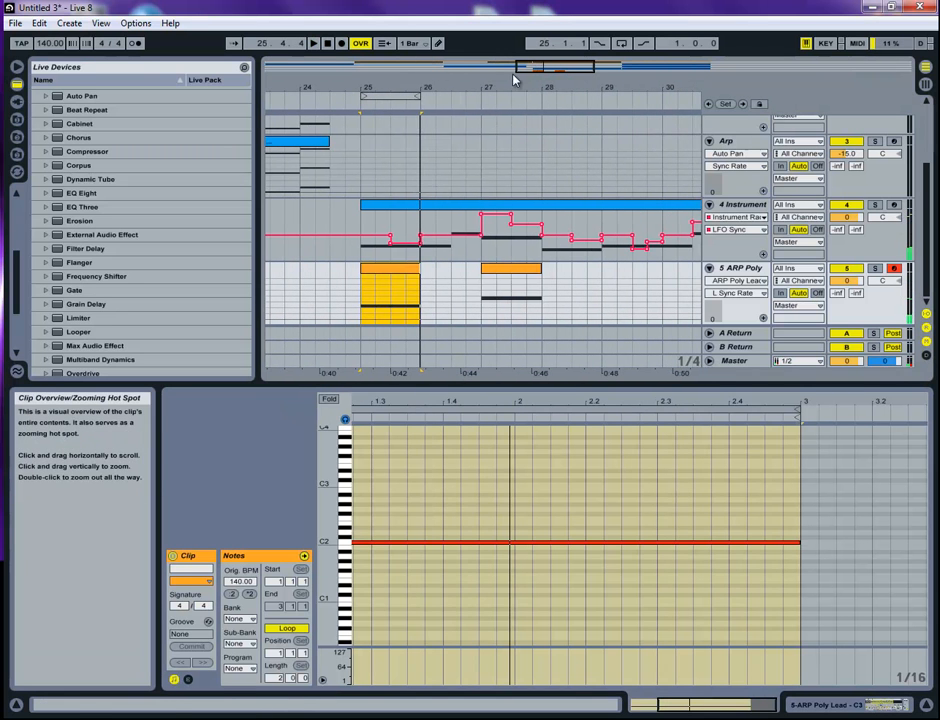
pyautogui.moveTo(418, 269); pyautogui.dragTo(392, 270)
pyautogui.press('space')
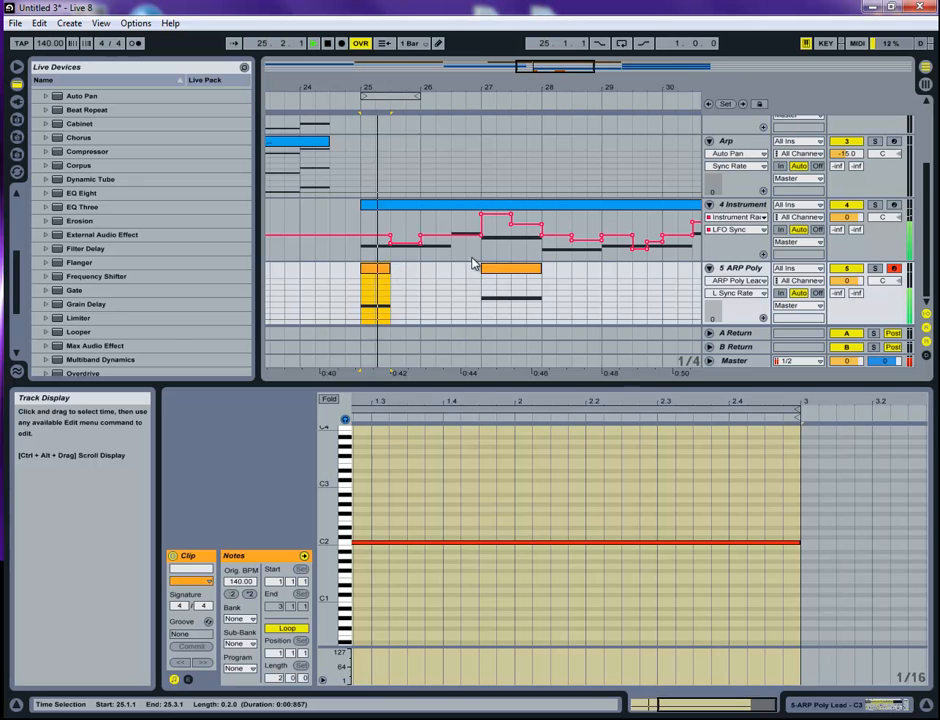
pyautogui.moveTo(543, 270); pyautogui.dragTo(514, 270)
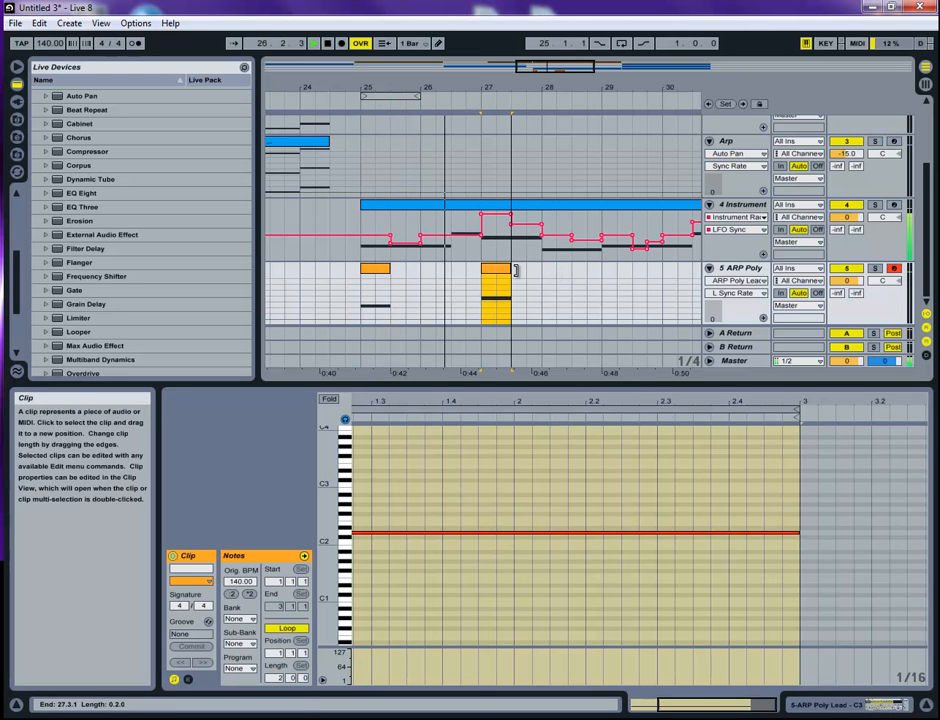
# Step: Check the first 4 Instrument clip's notes, copy the bar 27 ARP Poly clip to bar 28 and set its note to B1
pyautogui.moveTo(483, 69); pyautogui.dragTo(570, 68)
pyautogui.moveTo(490, 250)
pyautogui.mouseDown()
pyautogui.moveTo(493, 266)
pyautogui.moveTo(500, 260)
pyautogui.mouseUp()
pyautogui.click(495, 212)
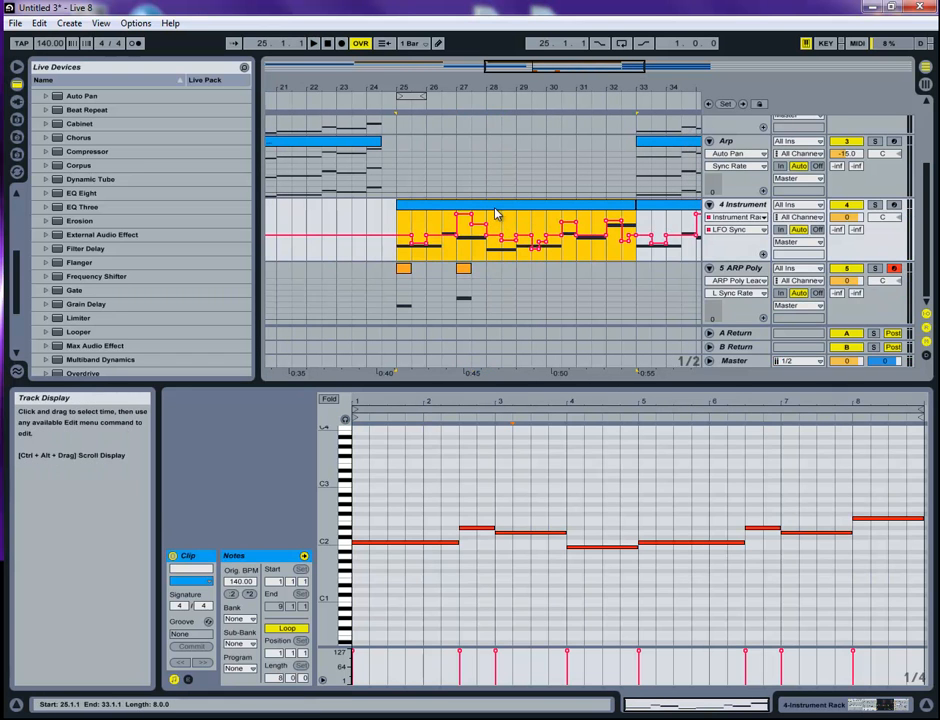
pyautogui.click(462, 271)
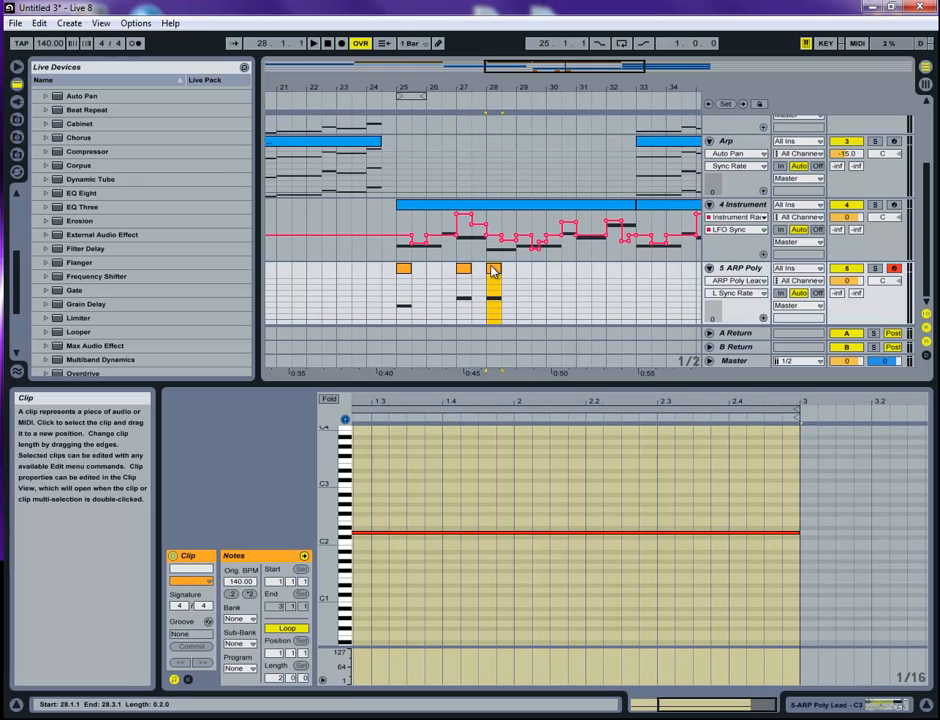
pyautogui.moveTo(568, 542); pyautogui.dragTo(571, 553)
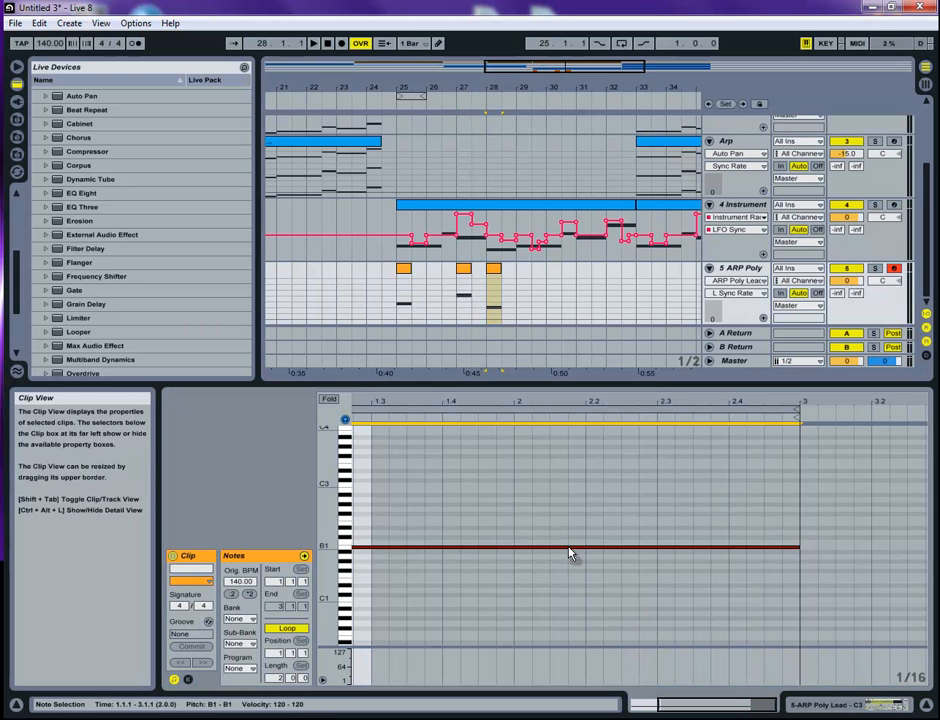
# Step: Add half-bar ARP Poly clips at bars 29, 31 and 32 and duplicate the whole pattern from bar 33 while playing
pyautogui.press('space')
pyautogui.moveTo(518, 310); pyautogui.dragTo(522, 273)
pyautogui.press('space')
pyautogui.press('space')
pyautogui.moveTo(552, 69); pyautogui.dragTo(554, 68)
pyautogui.moveTo(520, 297)
pyautogui.mouseDown()
pyautogui.moveTo(423, 278)
pyautogui.moveTo(445, 287)
pyautogui.moveTo(529, 283)
pyautogui.moveTo(512, 280)
pyautogui.mouseUp()
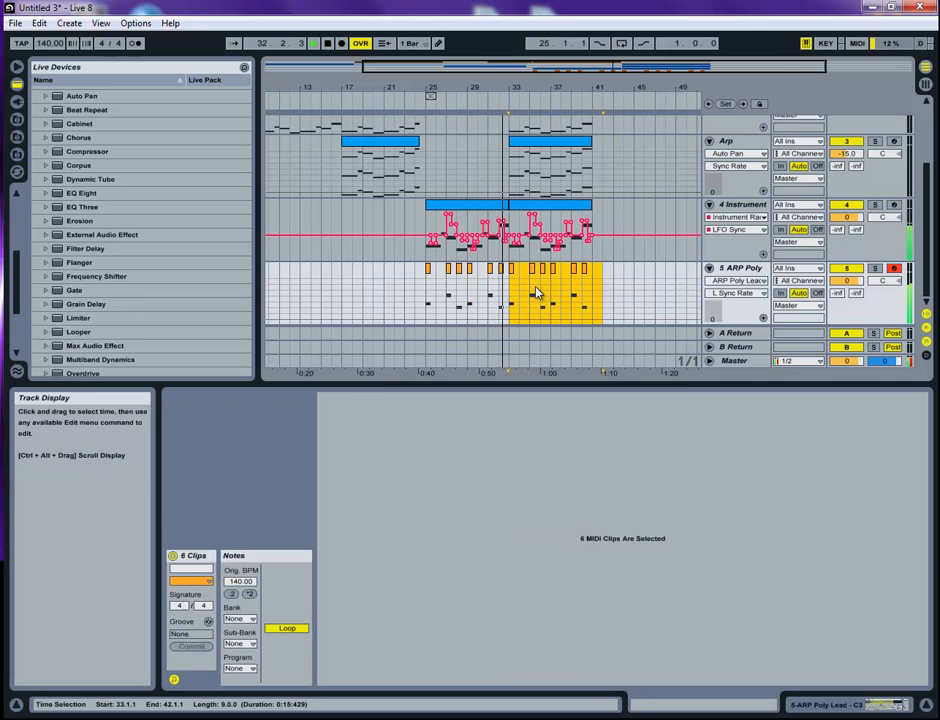
# Step: Set the bar 32 ARP Poly clip's note to F2, matching the bass clip's last note, and replace the bar 40 clip with a copy
pyautogui.click(504, 277)
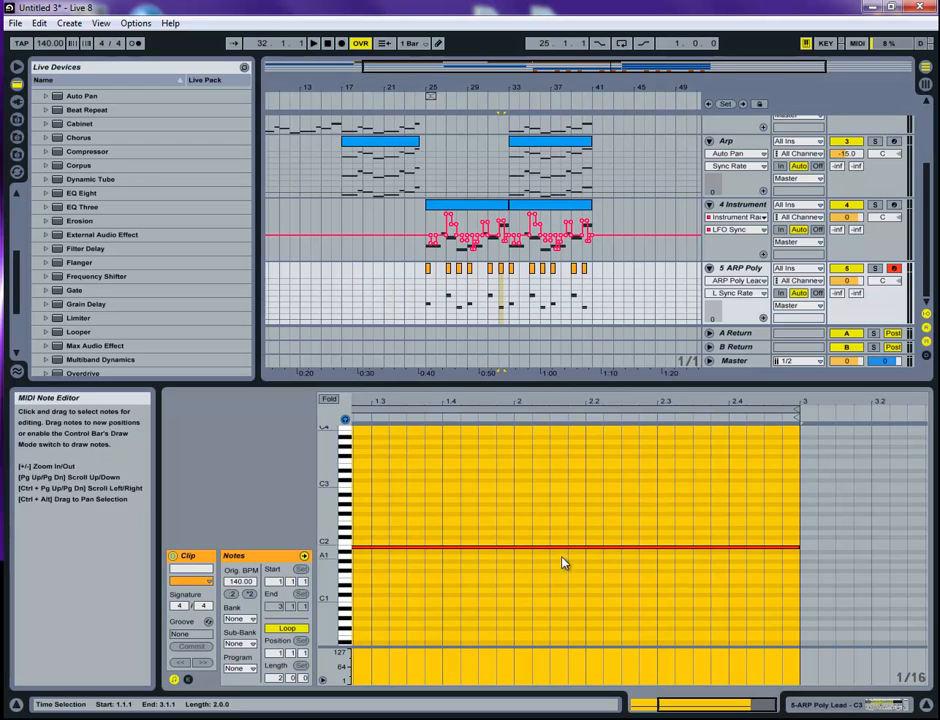
pyautogui.click(561, 540)
pyautogui.moveTo(384, 548); pyautogui.dragTo(387, 532)
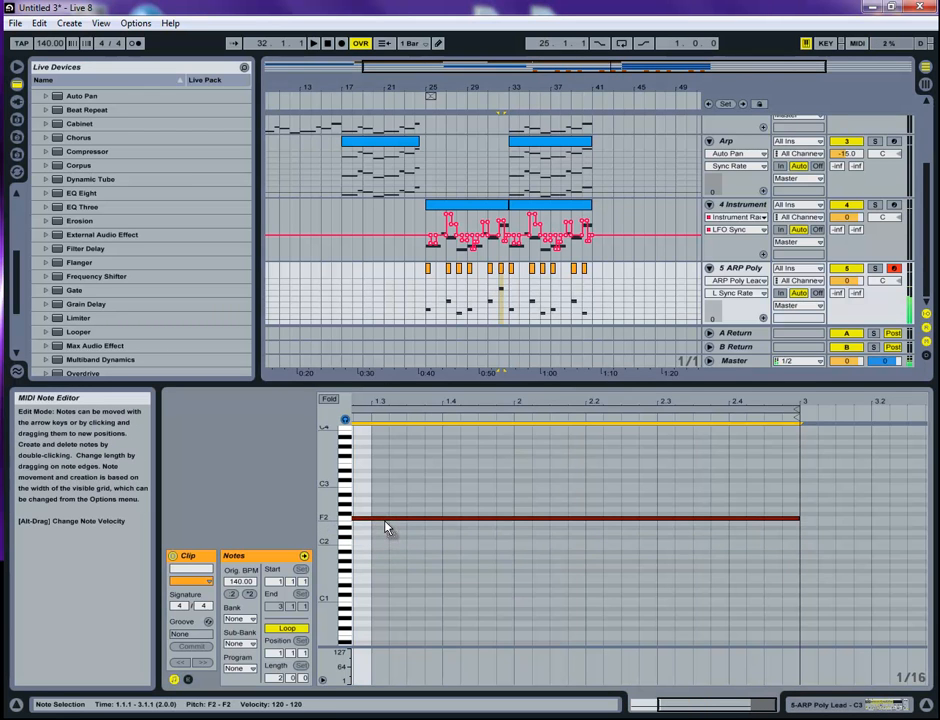
pyautogui.click(504, 222)
pyautogui.click(504, 222)
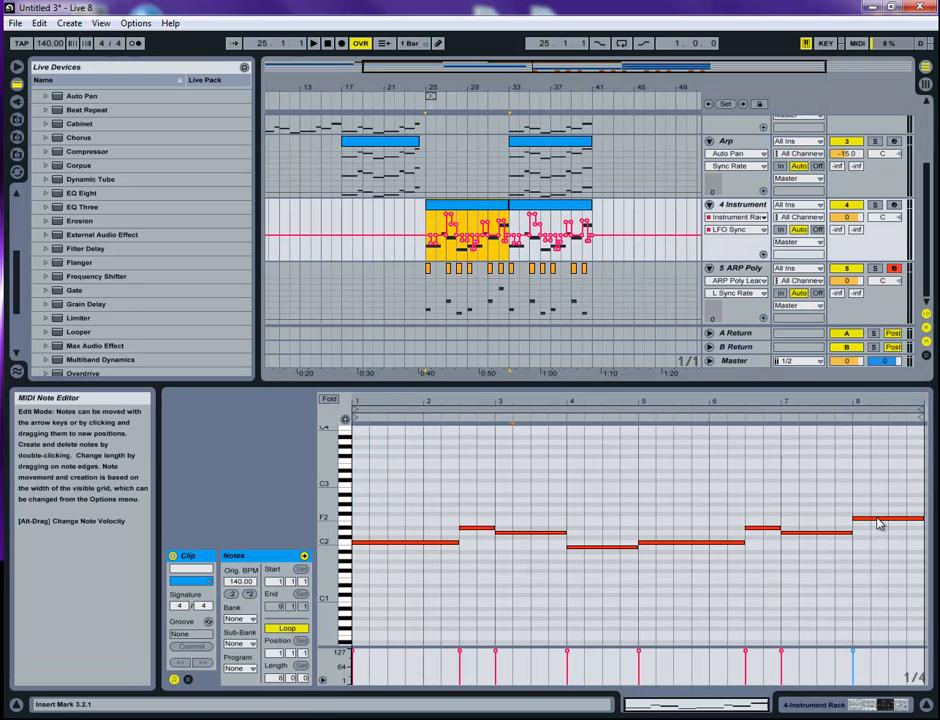
pyautogui.click(501, 268)
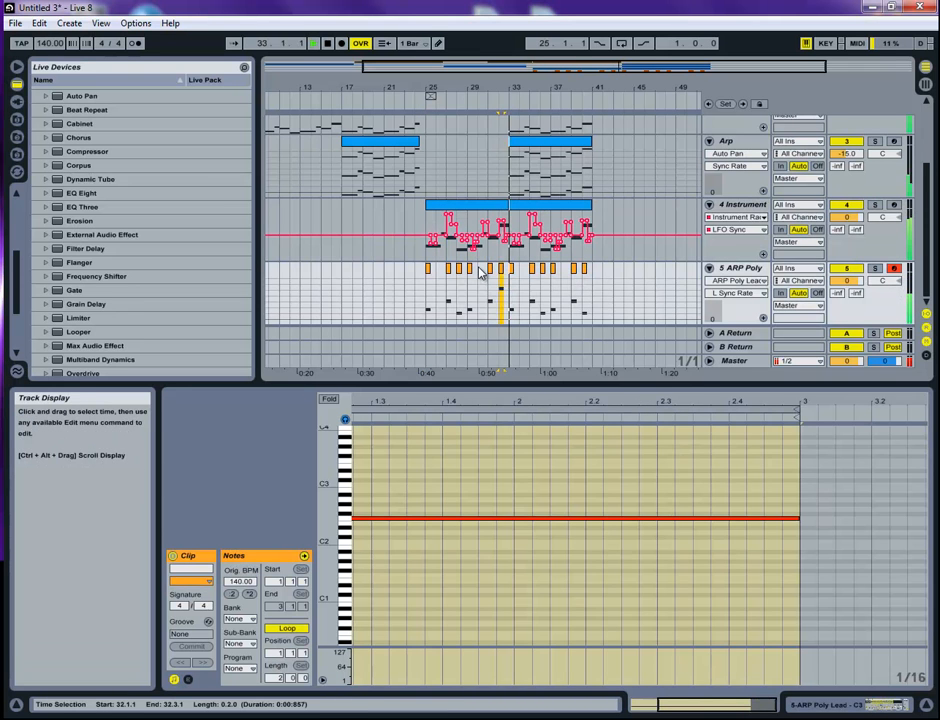
pyautogui.click(586, 314)
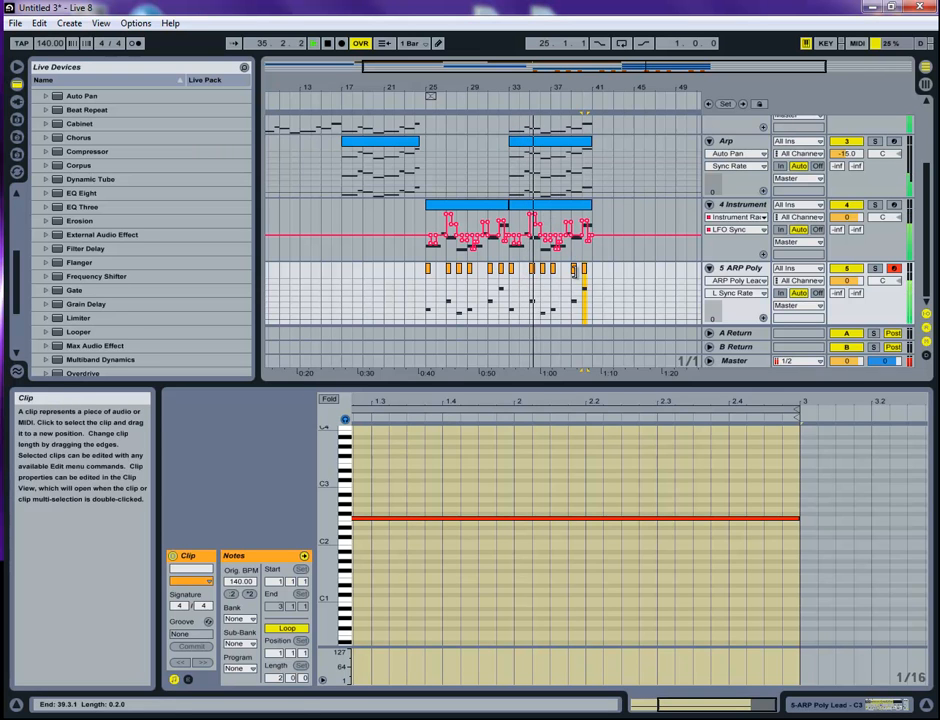
# Step: Copy the eight-bar 4 Instrument clip to bar 41 on the ARP Poly track
pyautogui.doubleClick(578, 72)
pyautogui.moveTo(578, 72); pyautogui.dragTo(694, 82)
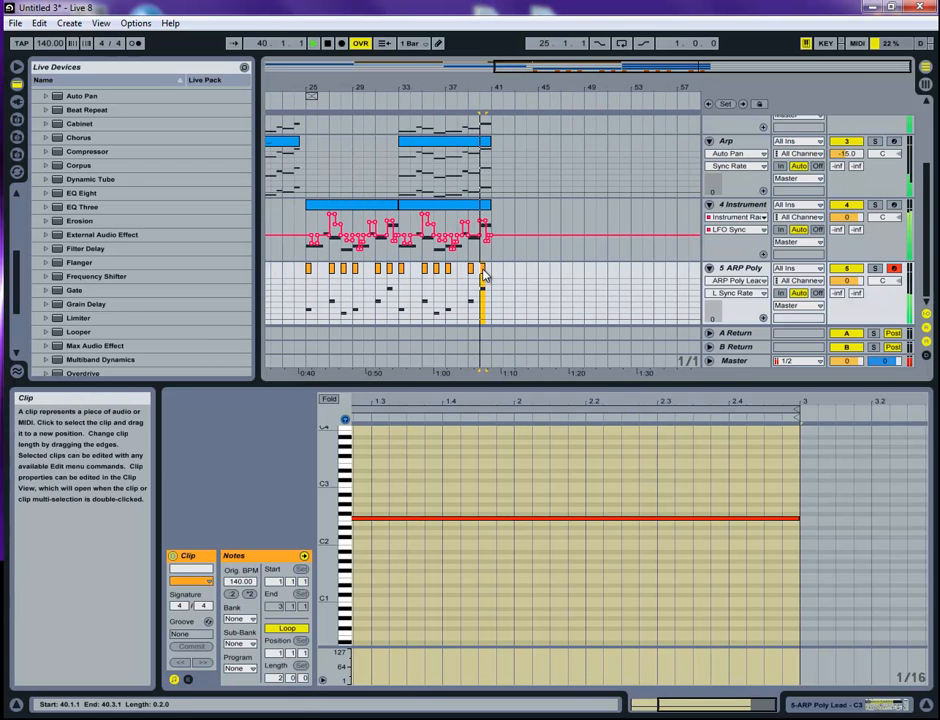
pyautogui.moveTo(369, 229); pyautogui.dragTo(552, 290)
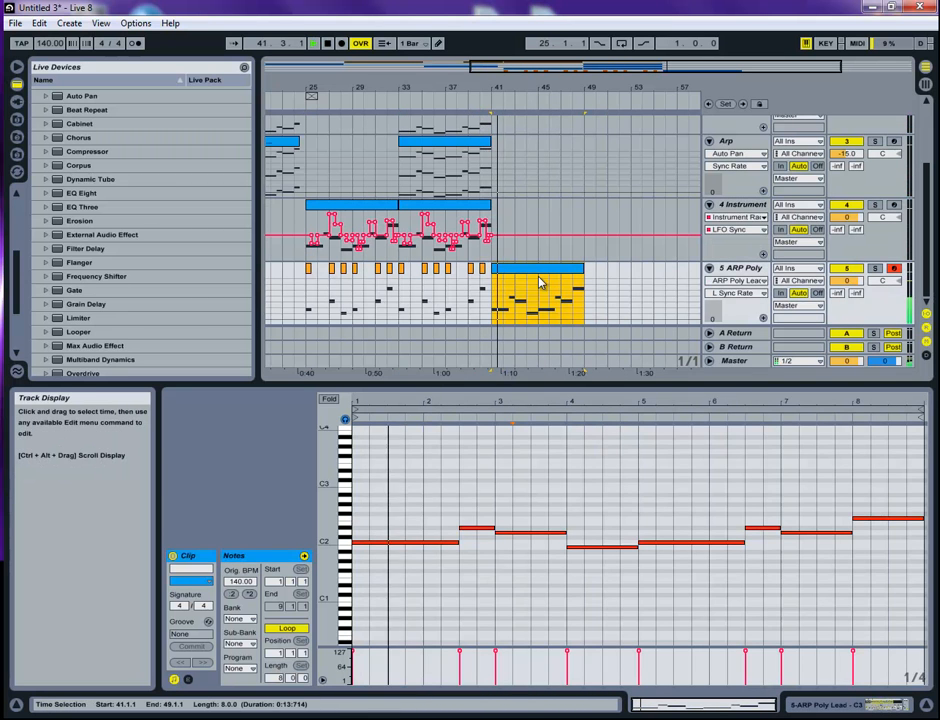
# Step: Extend the Drum Kit pattern to bar 57 and duplicate the eight-bar ARP Poly clip to bar 49
pyautogui.click(830, 704)
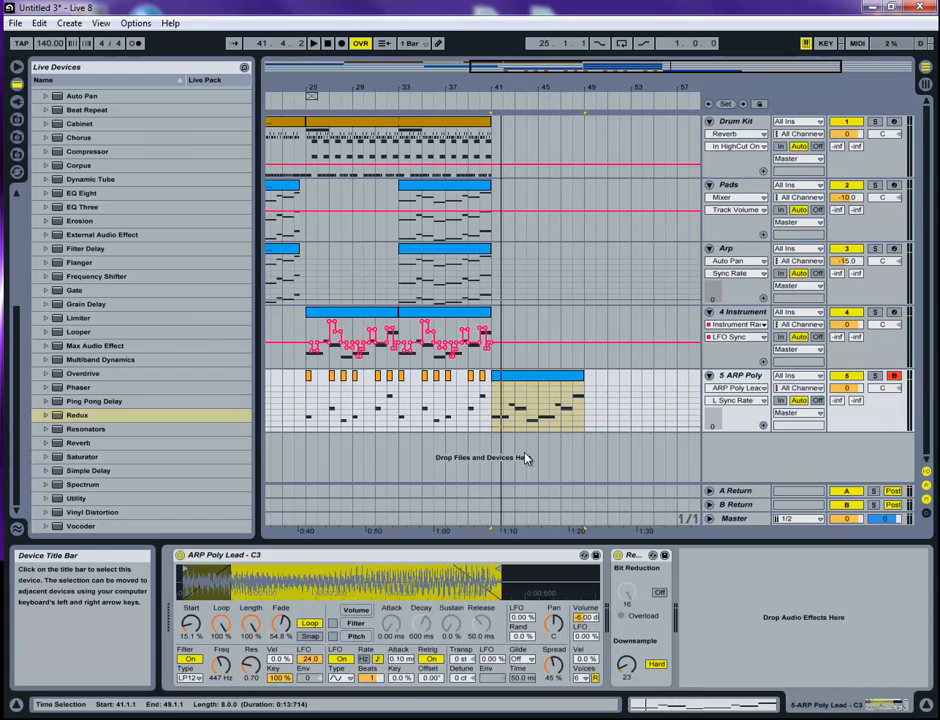
pyautogui.moveTo(491, 160); pyautogui.dragTo(585, 160)
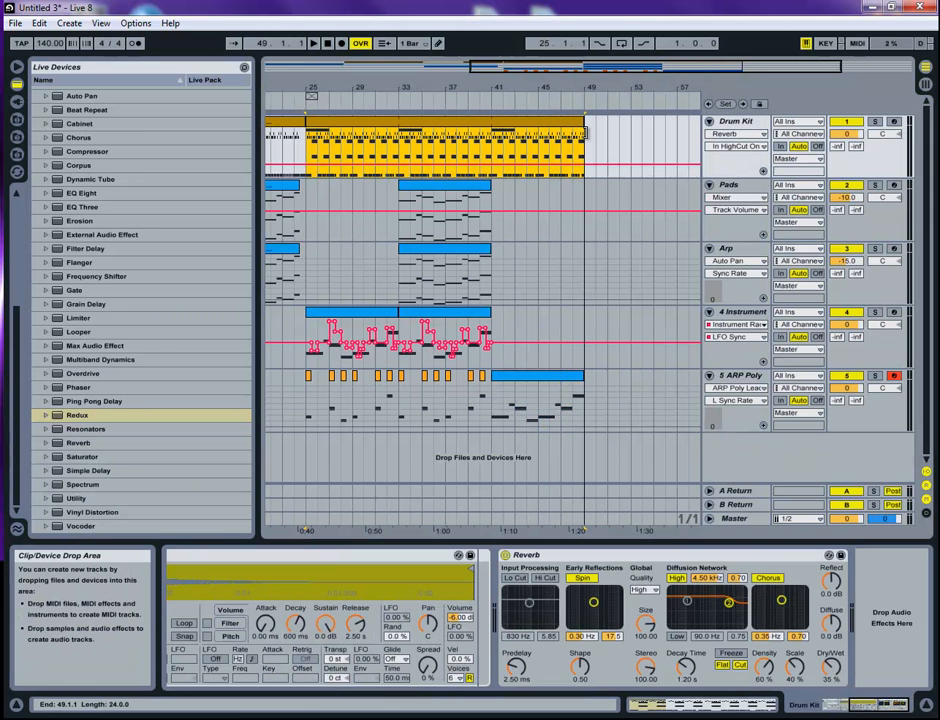
pyautogui.click(580, 378)
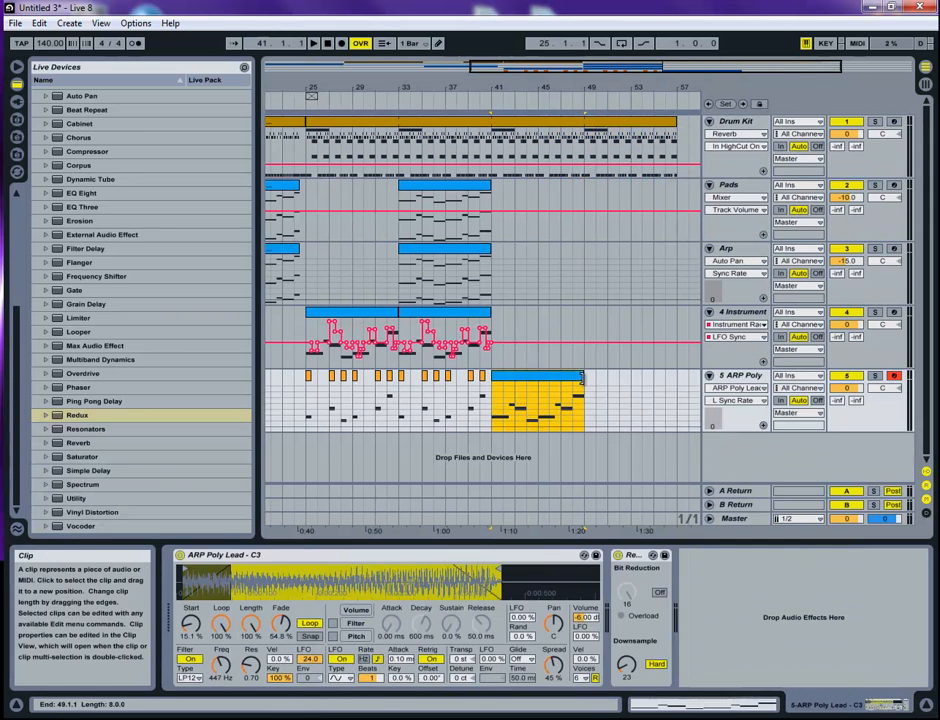
pyautogui.moveTo(581, 377); pyautogui.dragTo(677, 377)
pyautogui.click(538, 428)
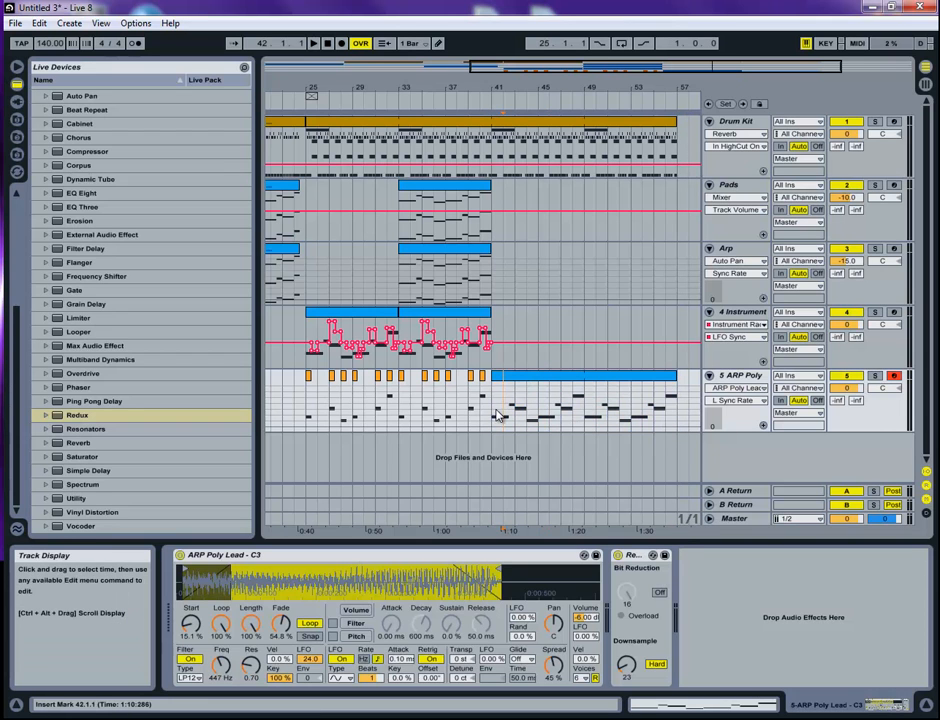
# Step: Group the ARP Poly Lead Simpler and Redux into an Instrument Rack and show its macro controls
pyautogui.click(625, 558)
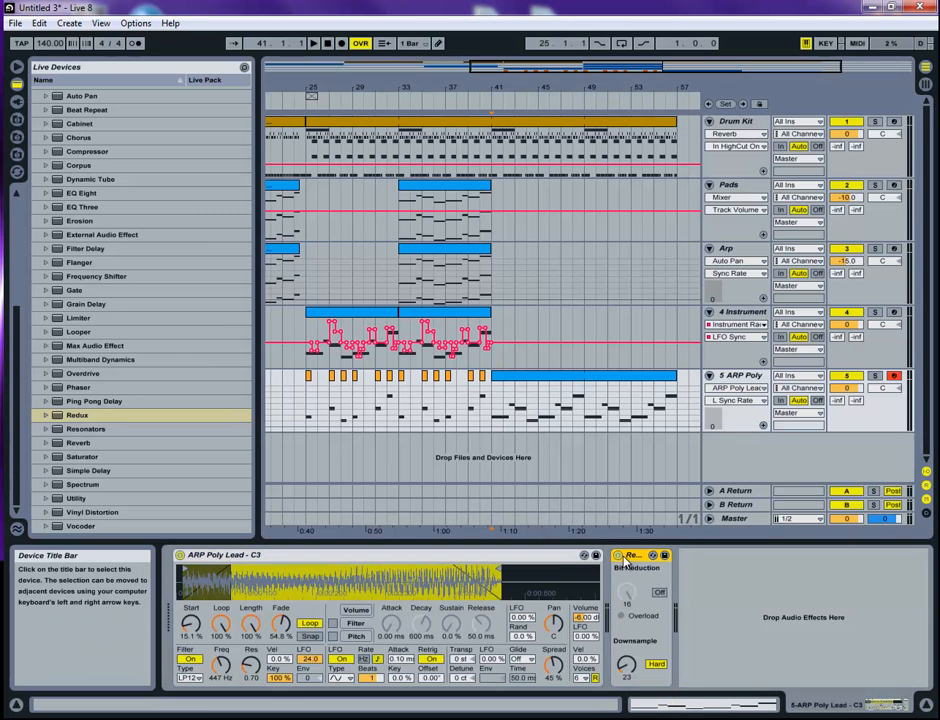
pyautogui.click(548, 565)
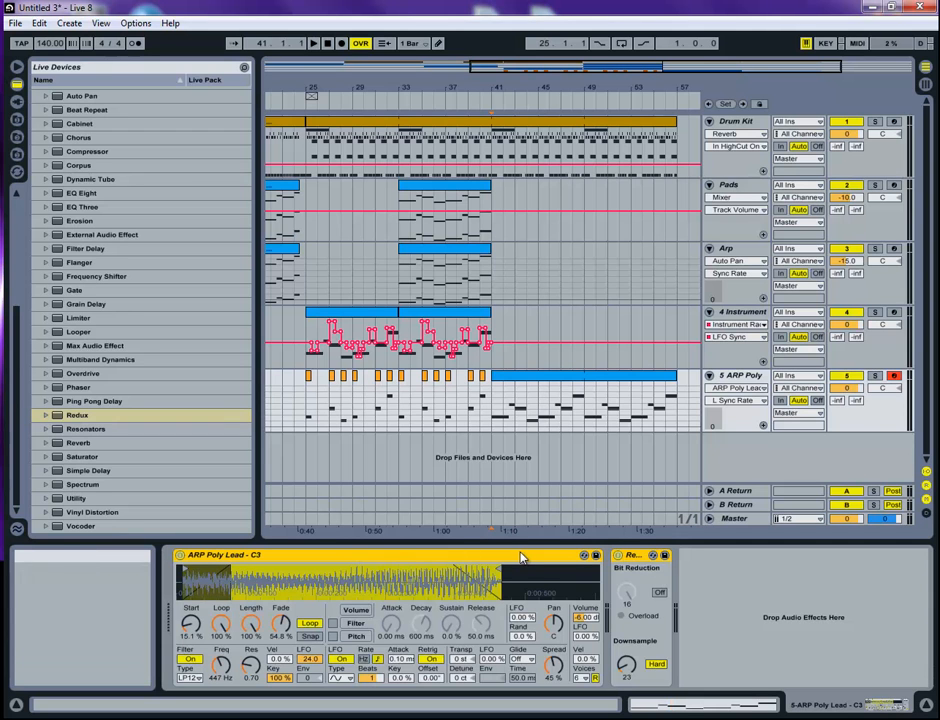
pyautogui.hotkey('ctrl', 'g')
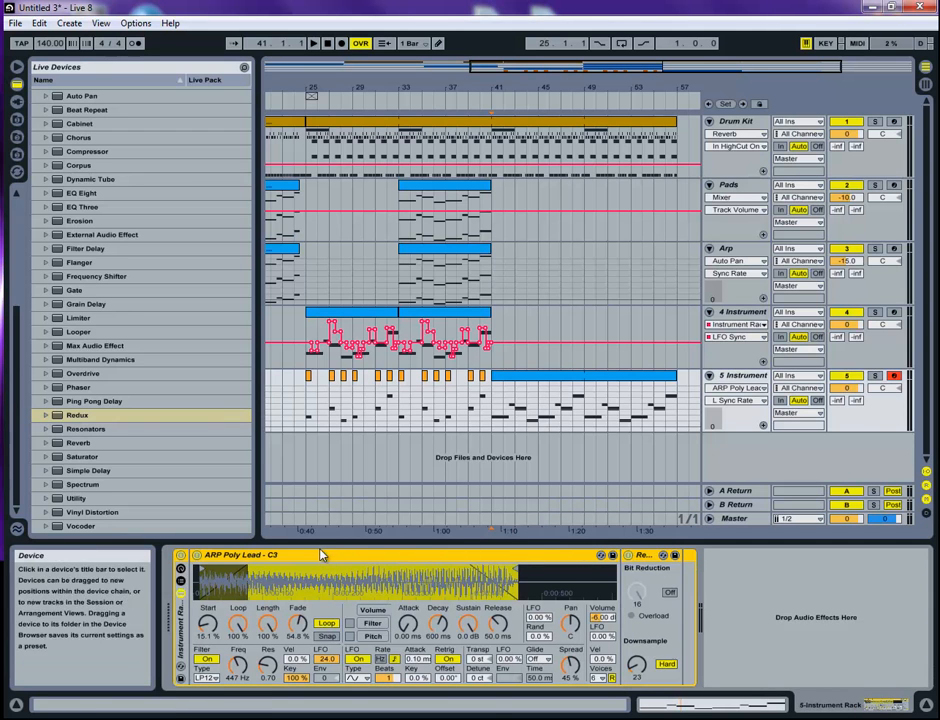
pyautogui.click(182, 574)
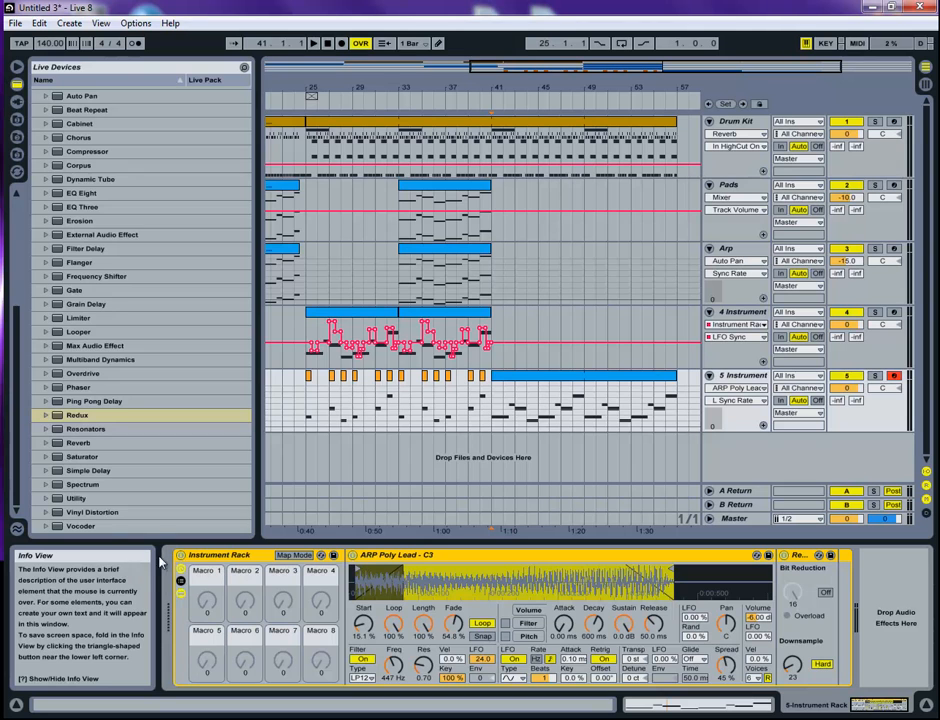
# Step: Map the ARP Poly Lead's LFO synced rate to Macro 1 of the Instrument Rack
pyautogui.click(293, 556)
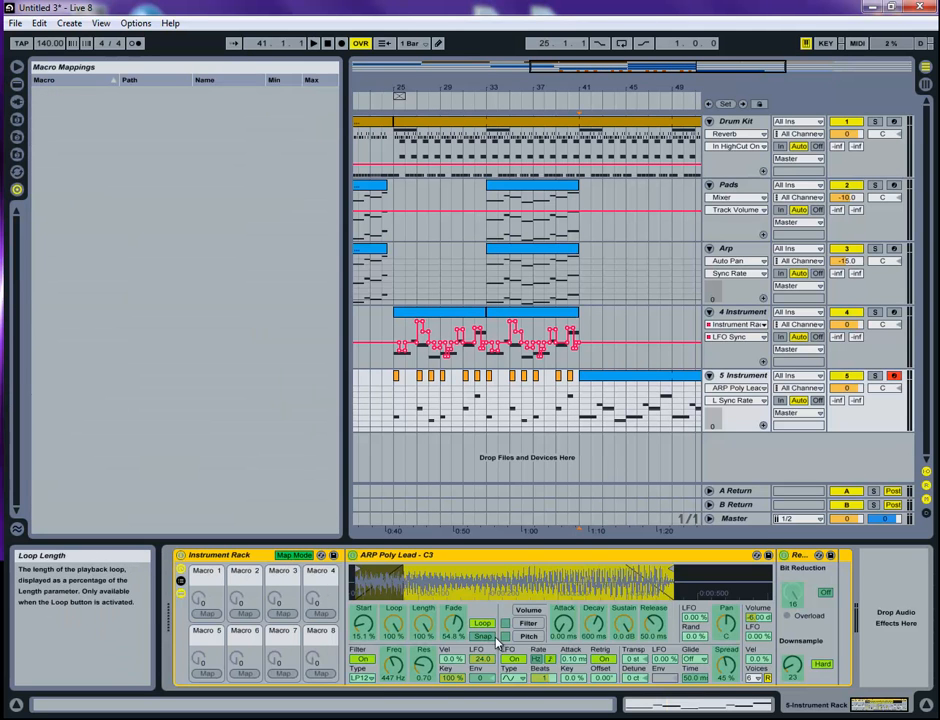
pyautogui.click(540, 678)
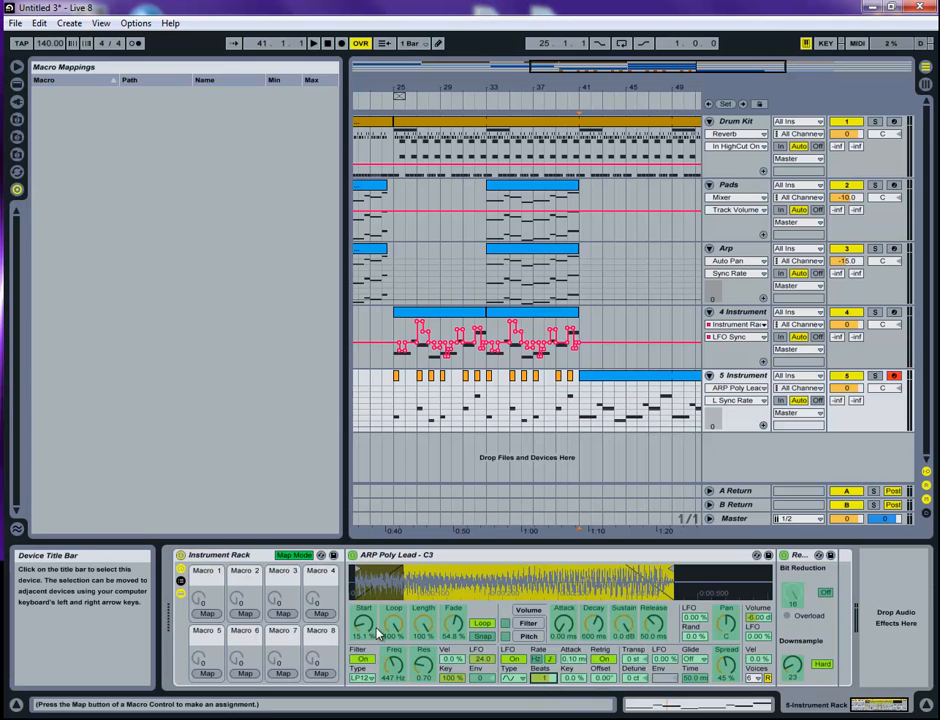
pyautogui.click(206, 613)
pyautogui.click(293, 556)
# Step: Set the L Sync Rate macro to 1/6 while playing from bar 41, and select the 5 Instrument clips from bar 41 to 57
pyautogui.moveTo(207, 600); pyautogui.dragTo(212, 604)
pyautogui.press('space')
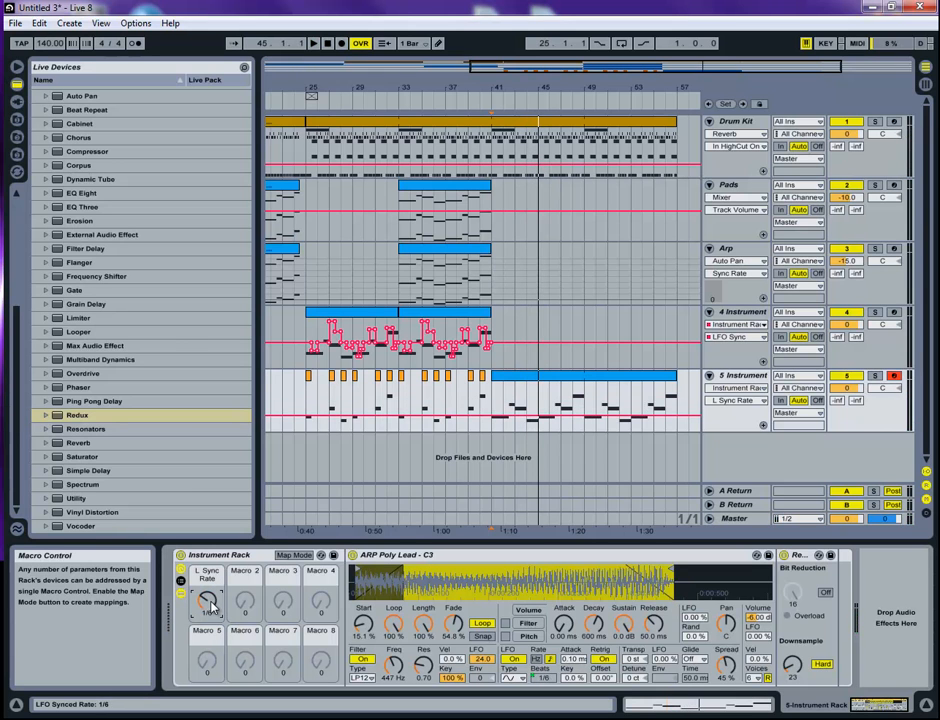
pyautogui.click(322, 43)
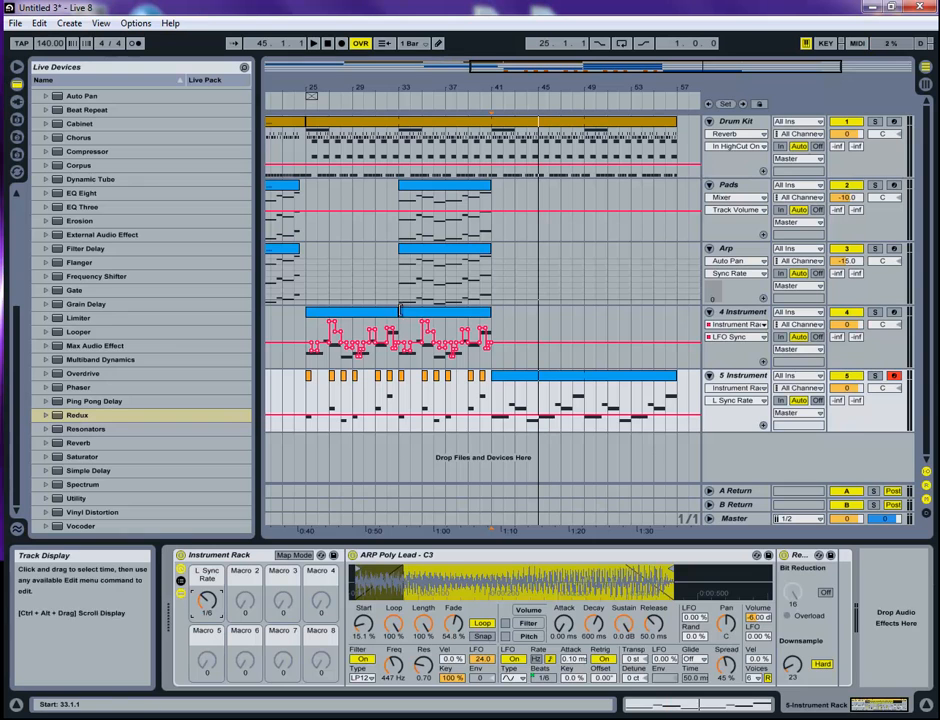
pyautogui.click(412, 322)
pyautogui.click(504, 402)
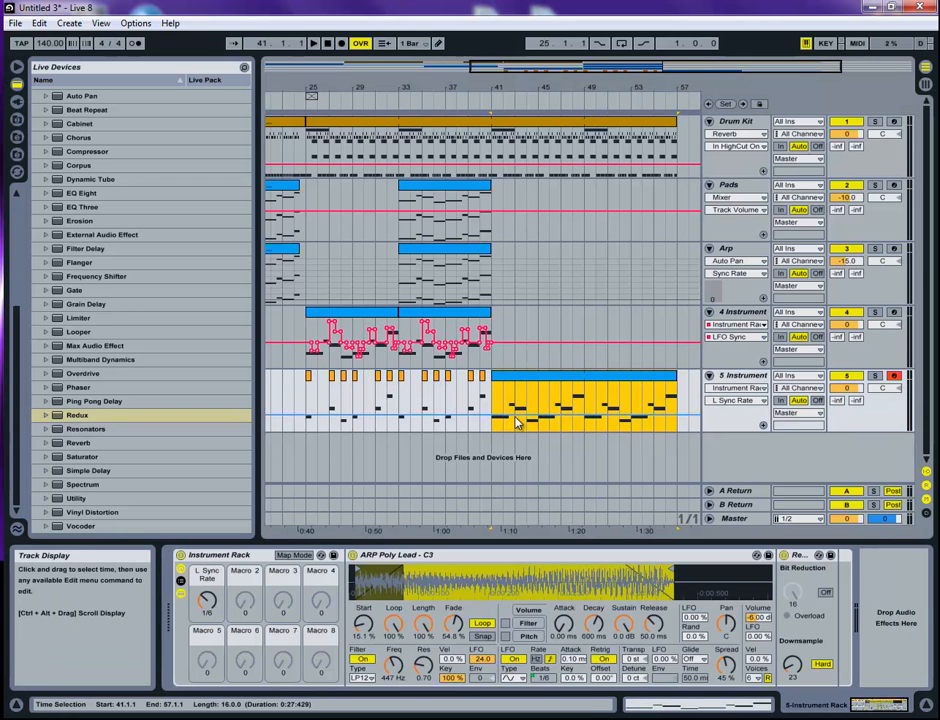
pyautogui.click(507, 424)
pyautogui.moveTo(598, 69)
pyautogui.mouseDown()
pyautogui.moveTo(615, 69)
pyautogui.moveTo(594, 70)
pyautogui.mouseUp()
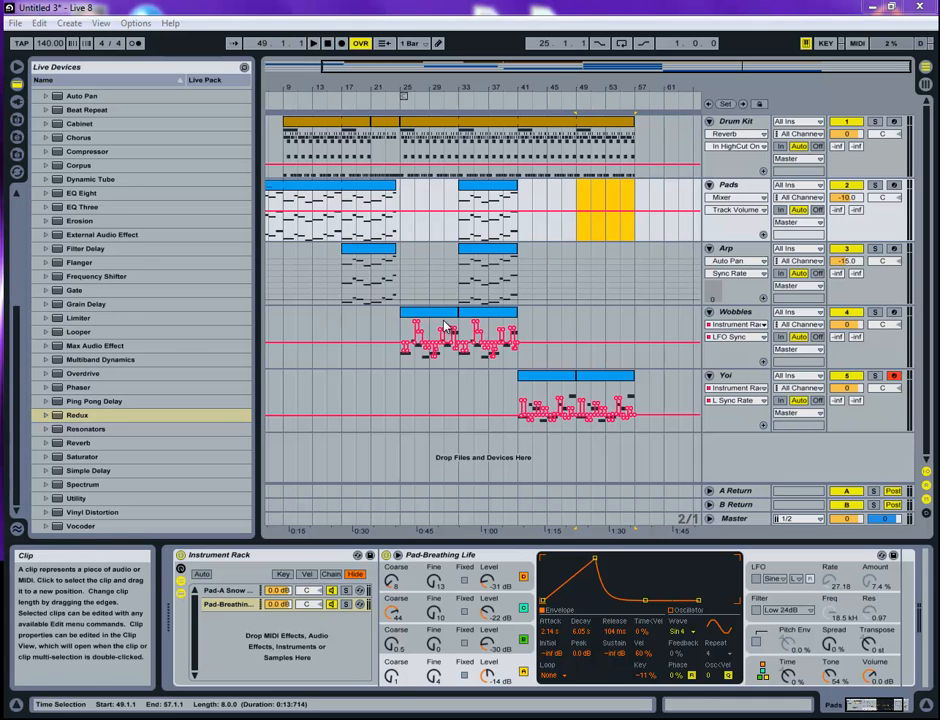
# Step: Select the empty stretch of the Yoi track from bar 25 to bar 41
pyautogui.click(562, 378)
pyautogui.click(548, 376)
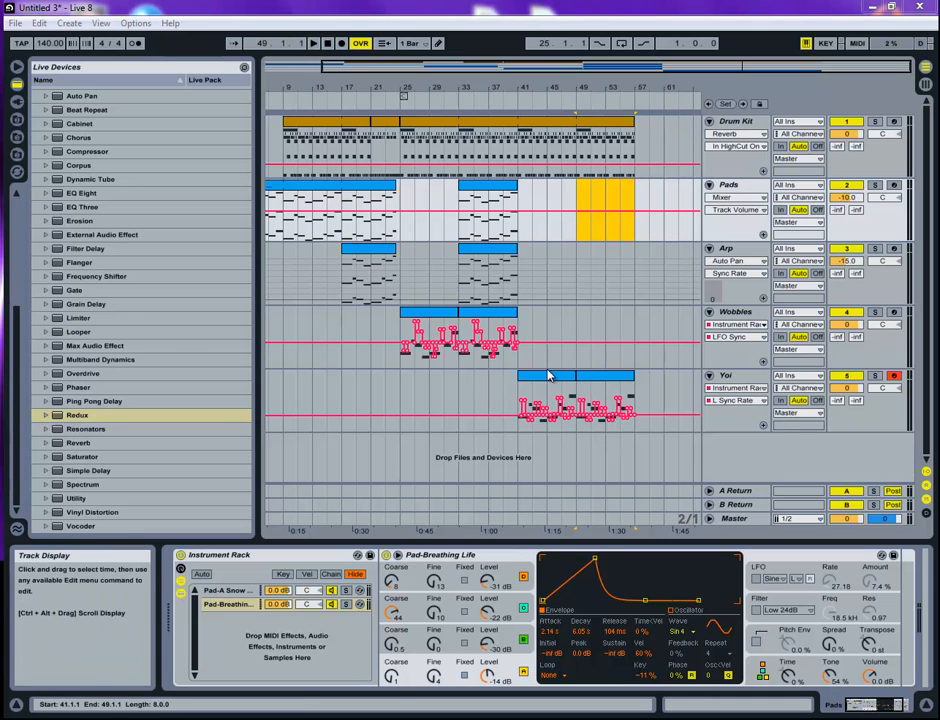
pyautogui.moveTo(418, 407); pyautogui.dragTo(518, 397)
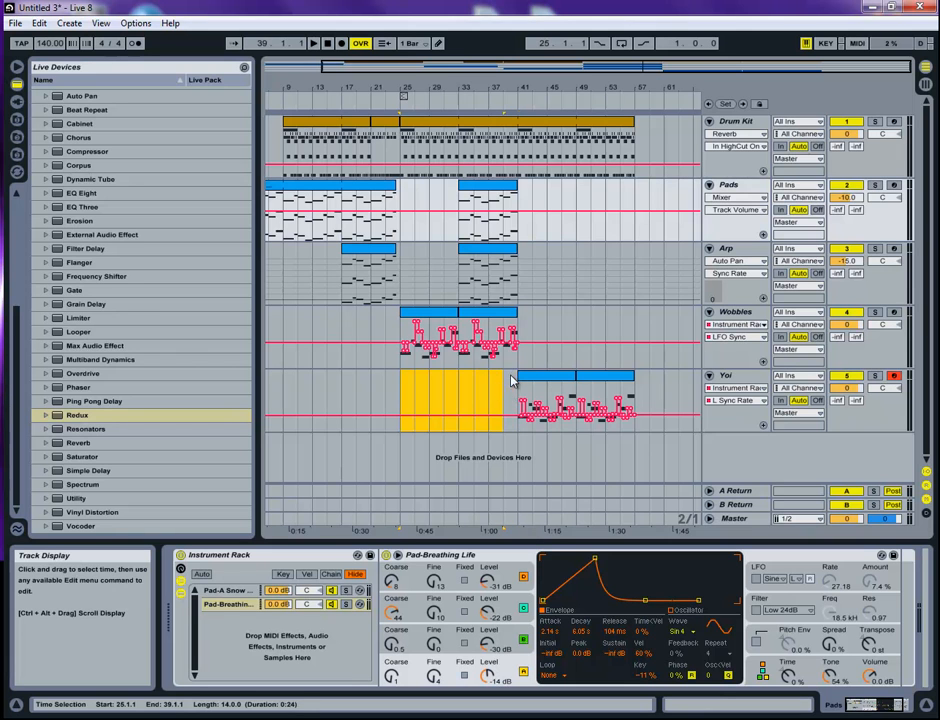
pyautogui.moveTo(519, 396)
pyautogui.mouseDown()
pyautogui.moveTo(522, 361)
pyautogui.moveTo(507, 404)
pyautogui.moveTo(519, 401)
pyautogui.mouseUp()
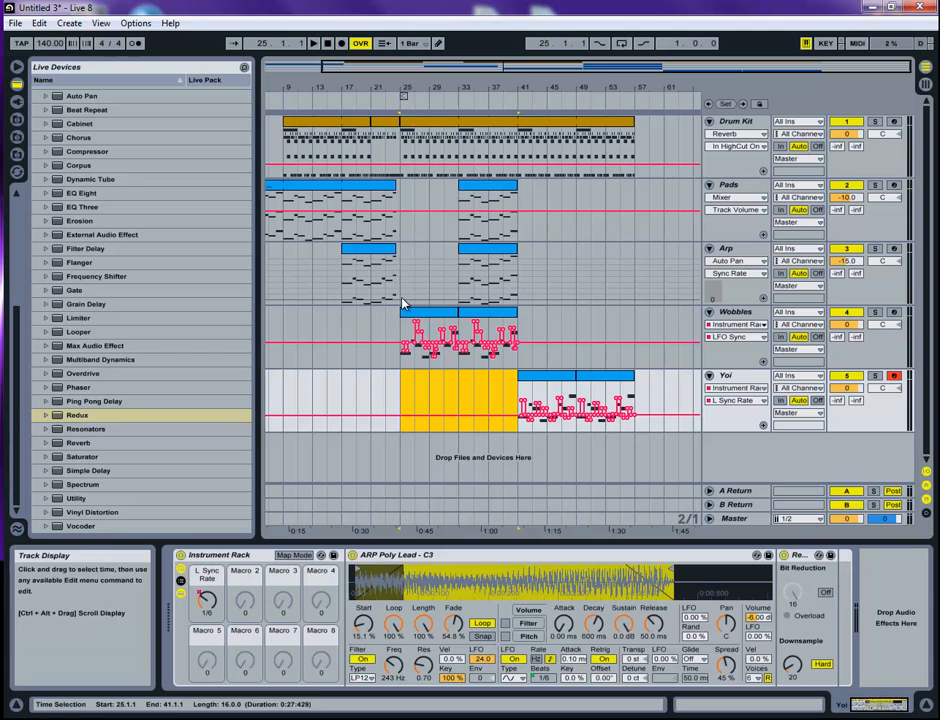
# Step: Copy the bar 17 to 25 section of the Drum Kit, Pads, Arp and Wobbles tracks to bar 49
pyautogui.moveTo(396, 313); pyautogui.dragTo(346, 162)
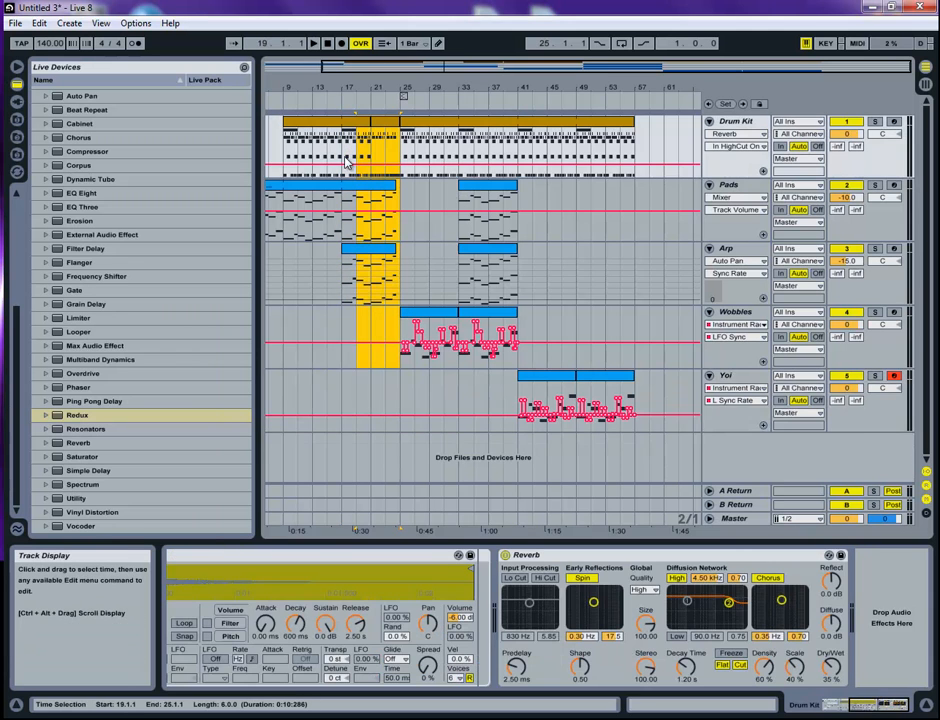
pyautogui.click(397, 326)
pyautogui.moveTo(397, 327); pyautogui.dragTo(587, 127)
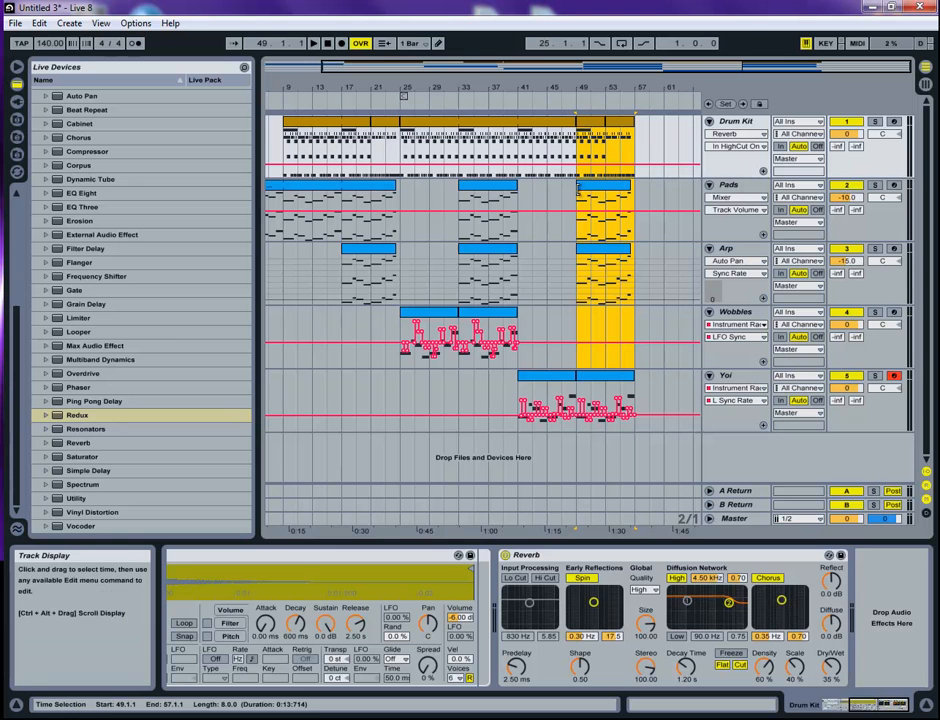
pyautogui.click(621, 365)
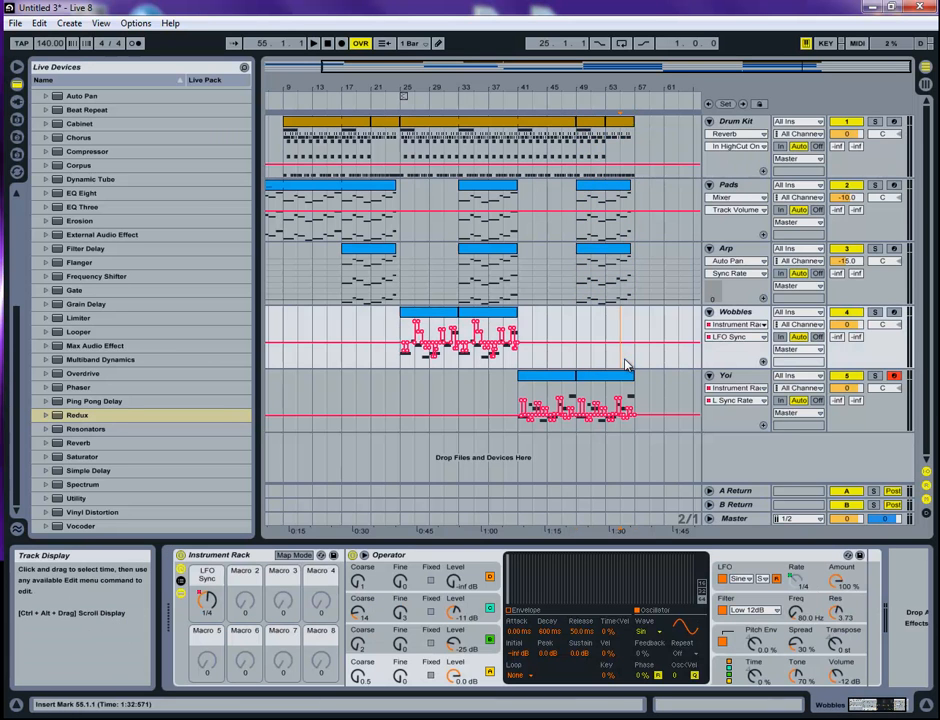
# Step: Shorten the second Yoi clip so it ends at 56.3.1, level with the Pads and Arp clips, and dismiss the notification
pyautogui.moveTo(658, 69); pyautogui.dragTo(814, 76)
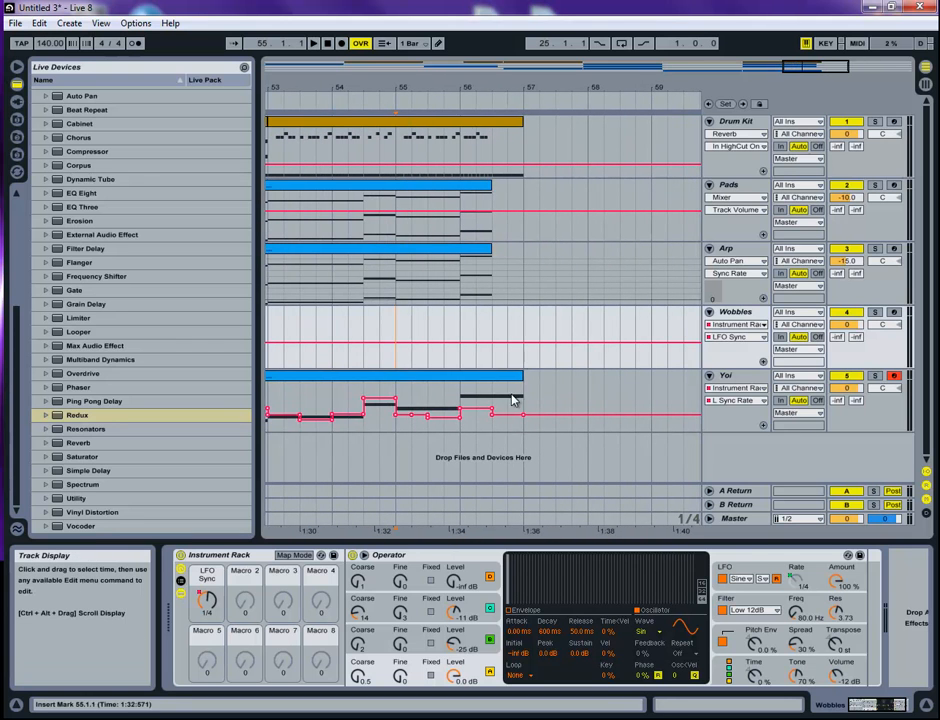
pyautogui.moveTo(518, 378); pyautogui.dragTo(491, 378)
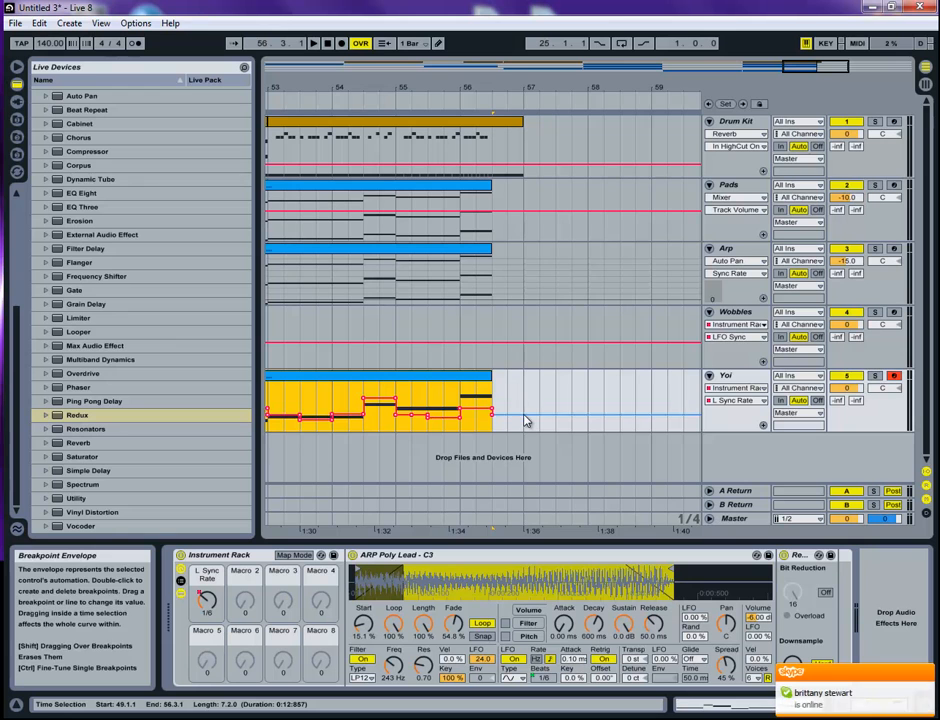
pyautogui.click(926, 675)
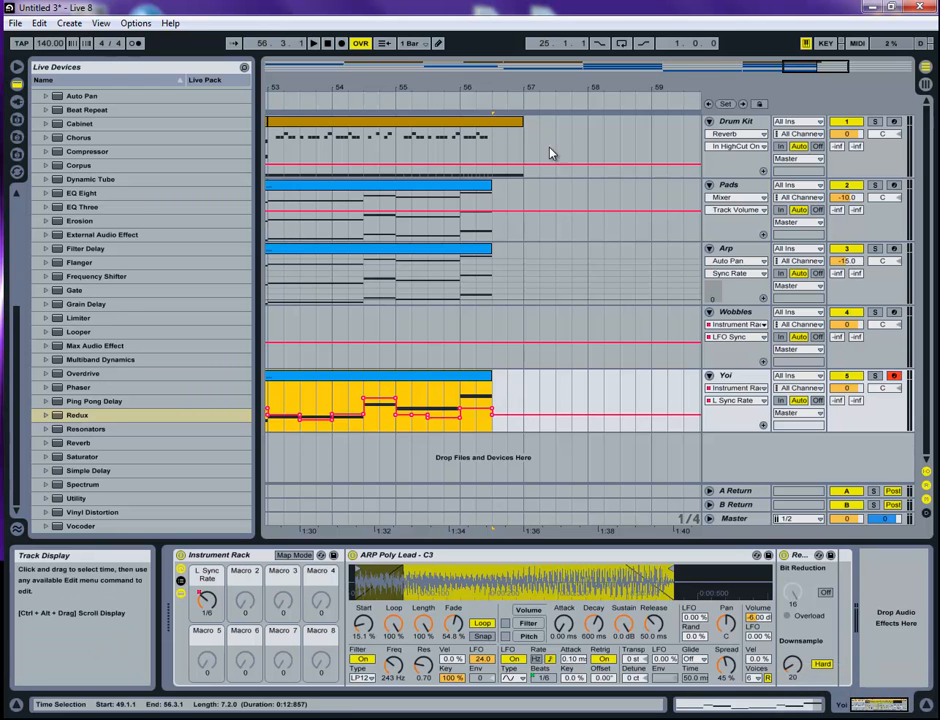
# Step: Play the arrangement from bar 49 through to bar 57
pyautogui.moveTo(822, 70); pyautogui.dragTo(818, 72)
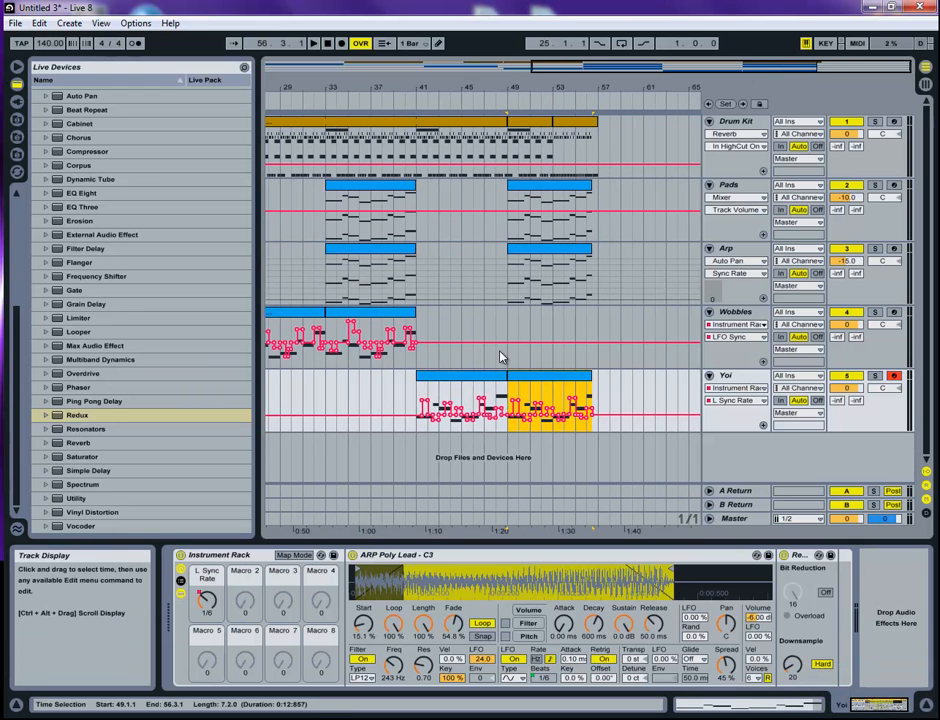
pyautogui.click(510, 357)
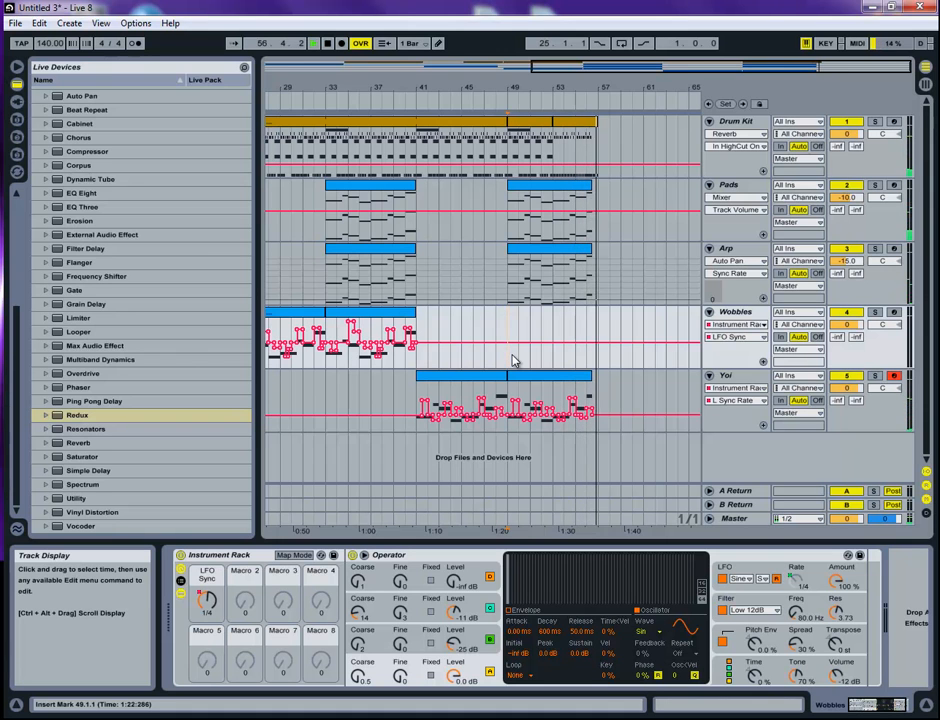
pyautogui.press('space')
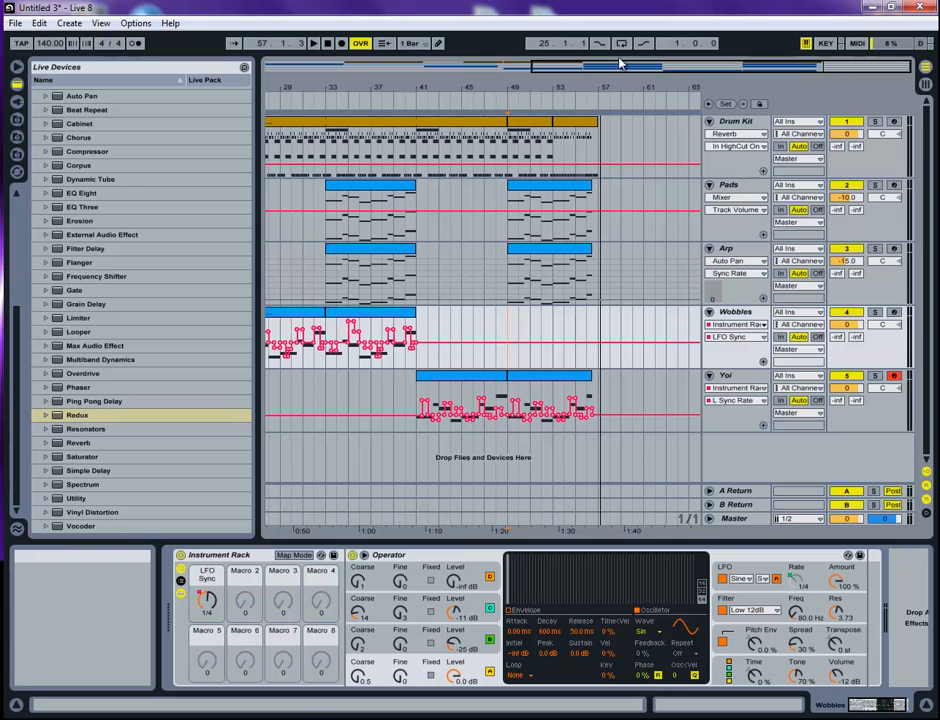
pyautogui.press('-')
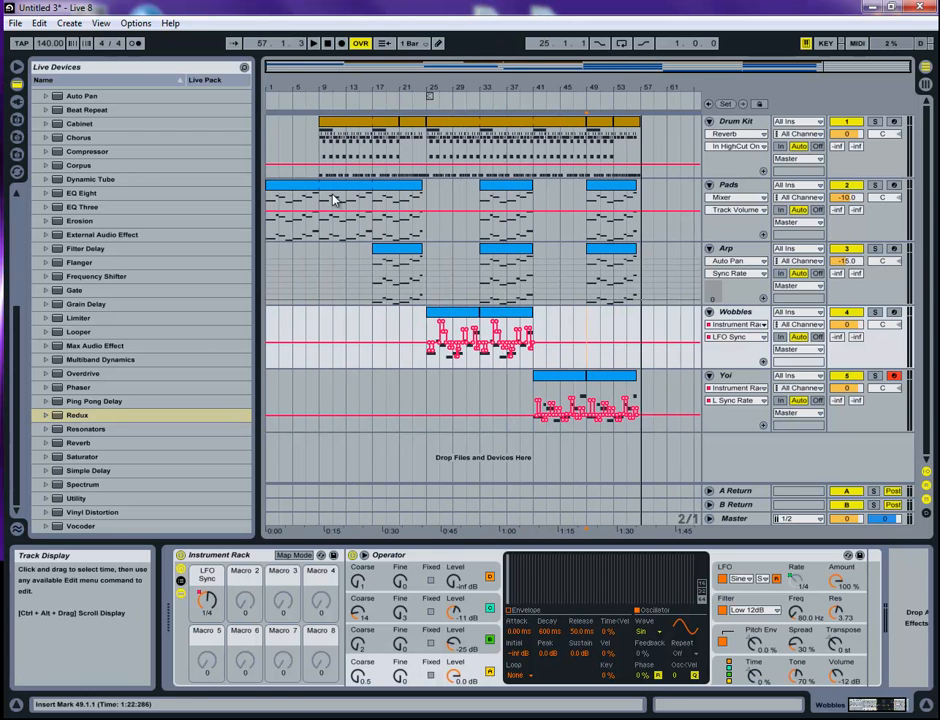
# Step: Copy the Pads and Arp clips from bar 33 to bar 57
pyautogui.click(393, 254)
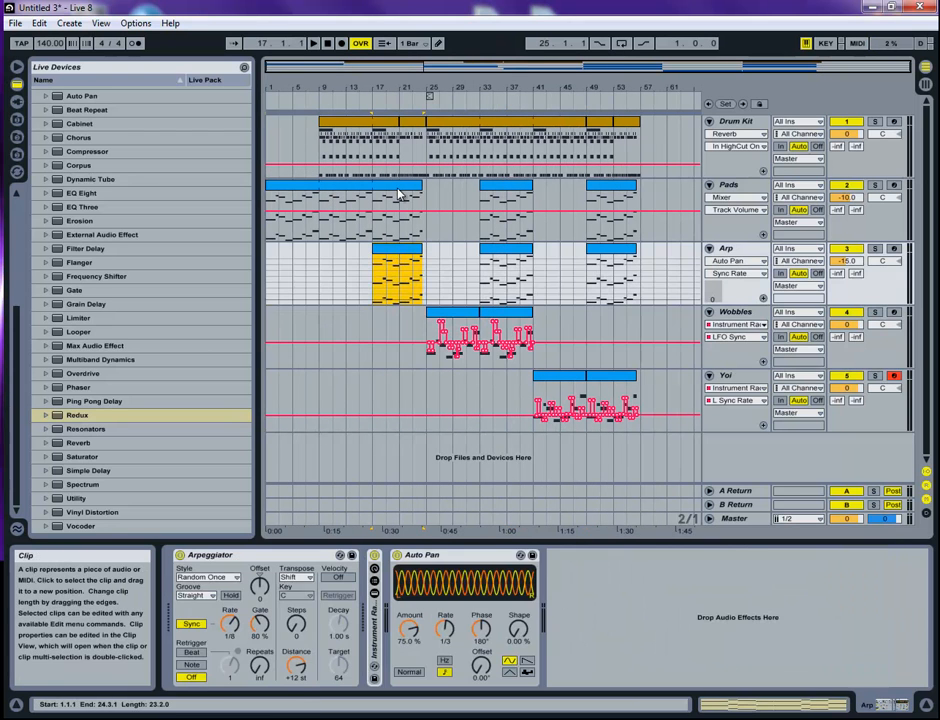
pyautogui.keyDown('shift'); pyautogui.click(409, 225); pyautogui.keyUp('shift')
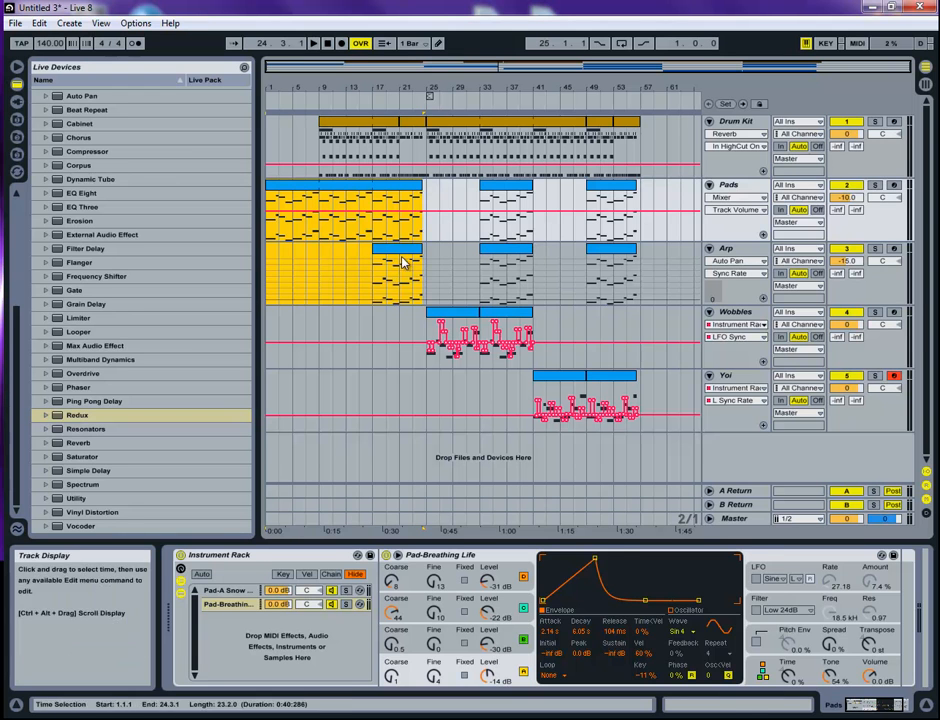
pyautogui.click(615, 250)
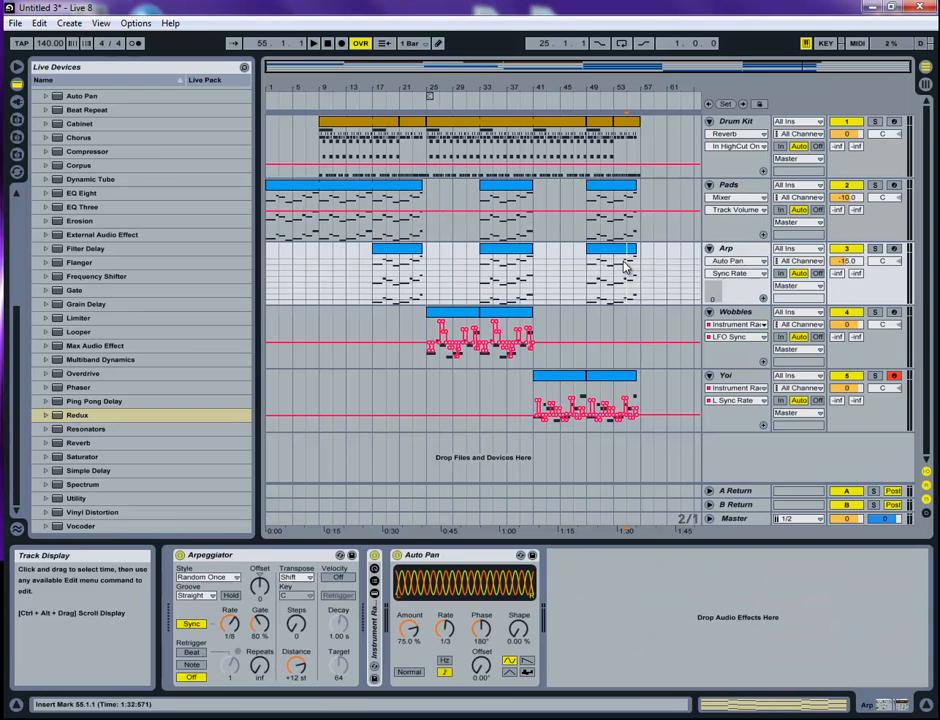
pyautogui.click(499, 249)
pyautogui.keyDown('shift'); pyautogui.click(492, 195); pyautogui.keyUp('shift')
pyautogui.moveTo(492, 195); pyautogui.dragTo(600, 203)
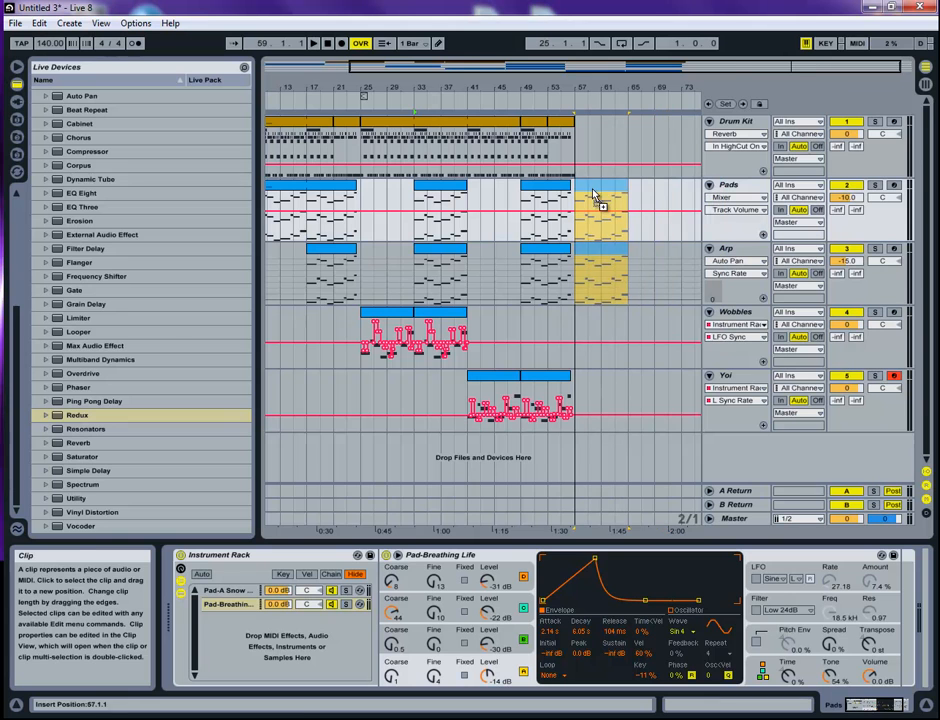
# Step: Copy the long Drum Kit clip from bar 25 to bar 57, and make the Drum Kit, Pads and Arp copies end at bar 73
pyautogui.moveTo(466, 122); pyautogui.dragTo(650, 138)
pyautogui.click(680, 64)
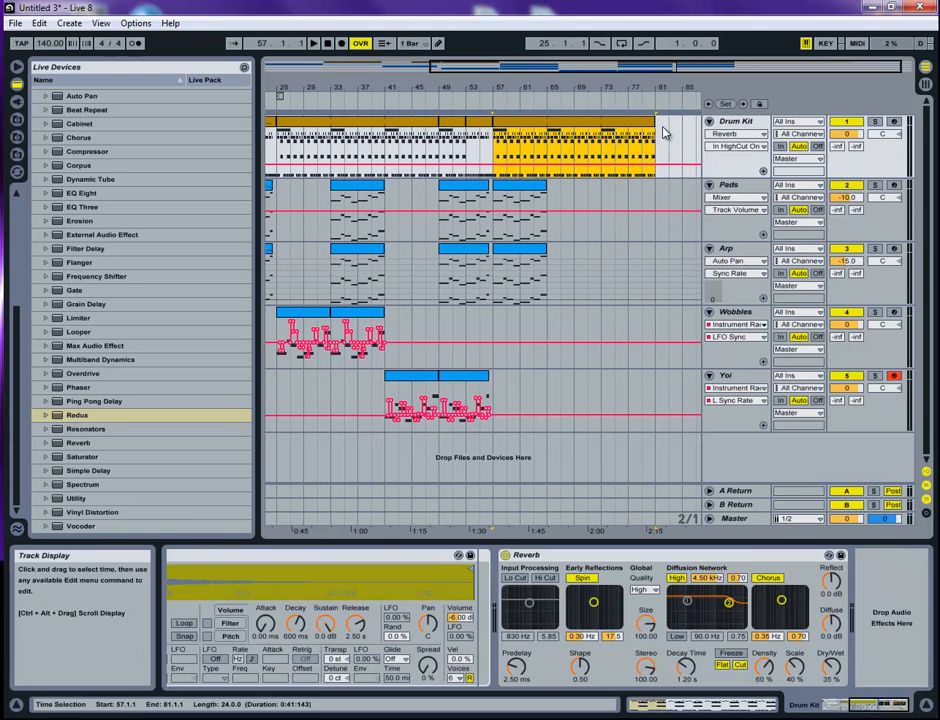
pyautogui.click(508, 187)
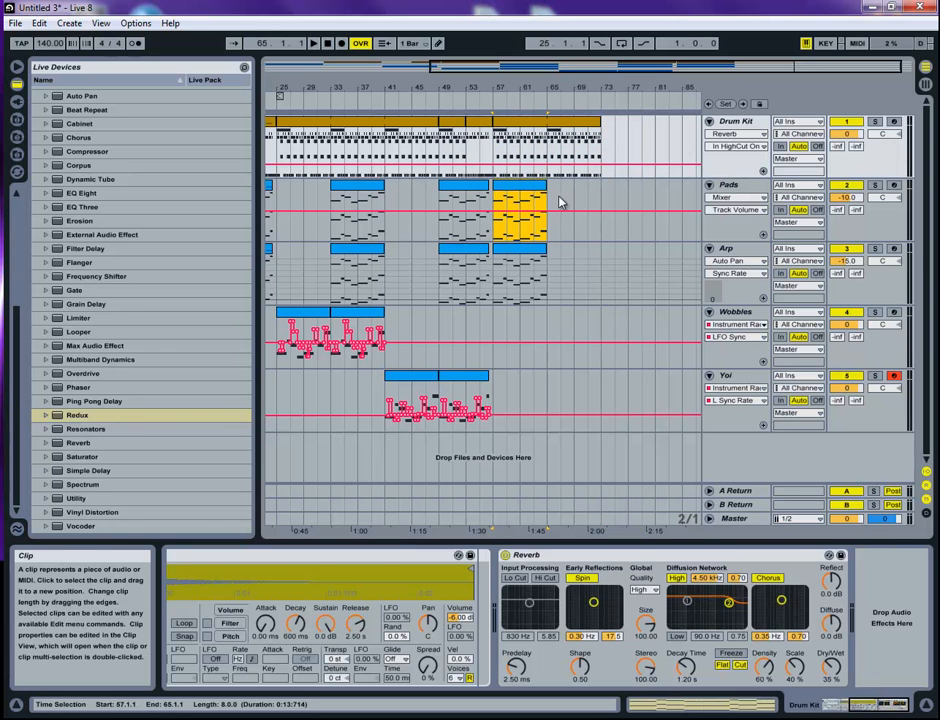
pyautogui.moveTo(545, 187); pyautogui.dragTo(600, 188)
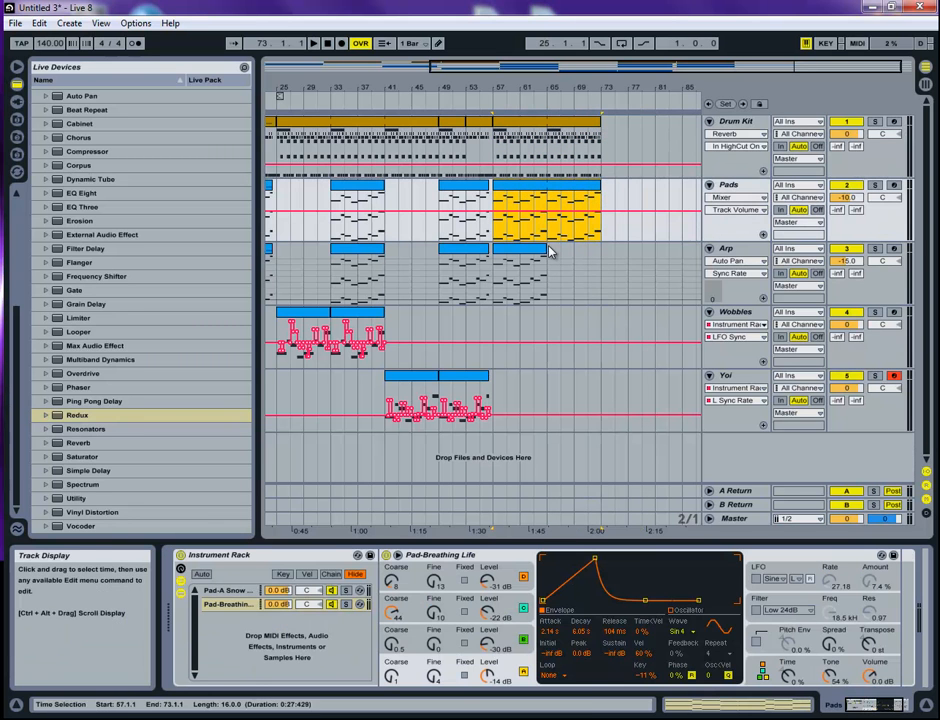
pyautogui.moveTo(550, 248); pyautogui.dragTo(600, 249)
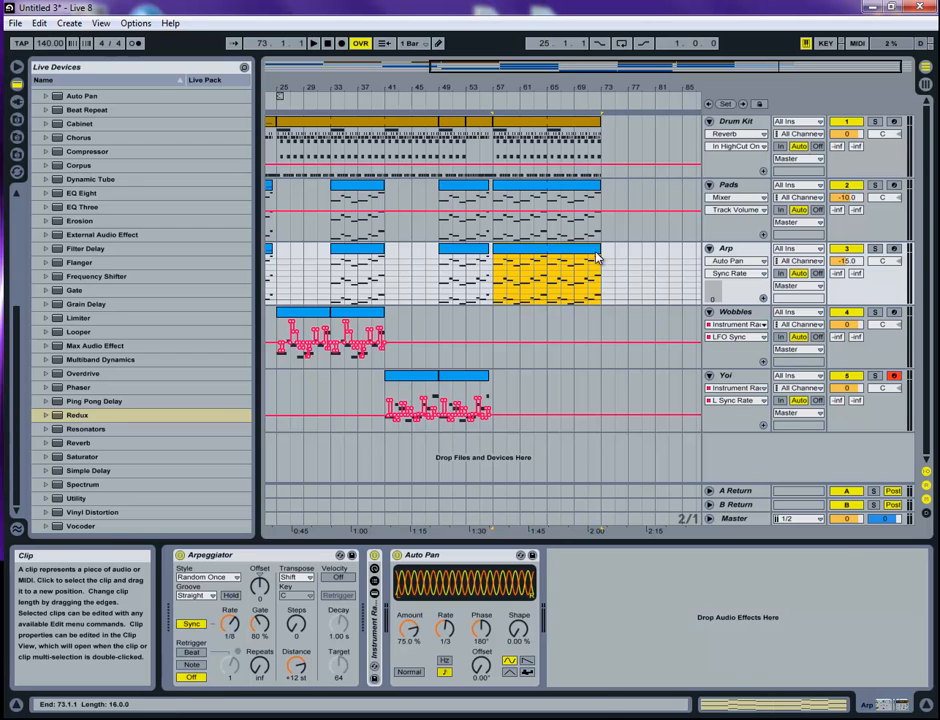
# Step: Trim the new Drum Kit clip's start to bar 65, play from bar 53, and try the Arp clip's start at bar 65 before restoring bar 57
pyautogui.moveTo(498, 121); pyautogui.dragTo(546, 121)
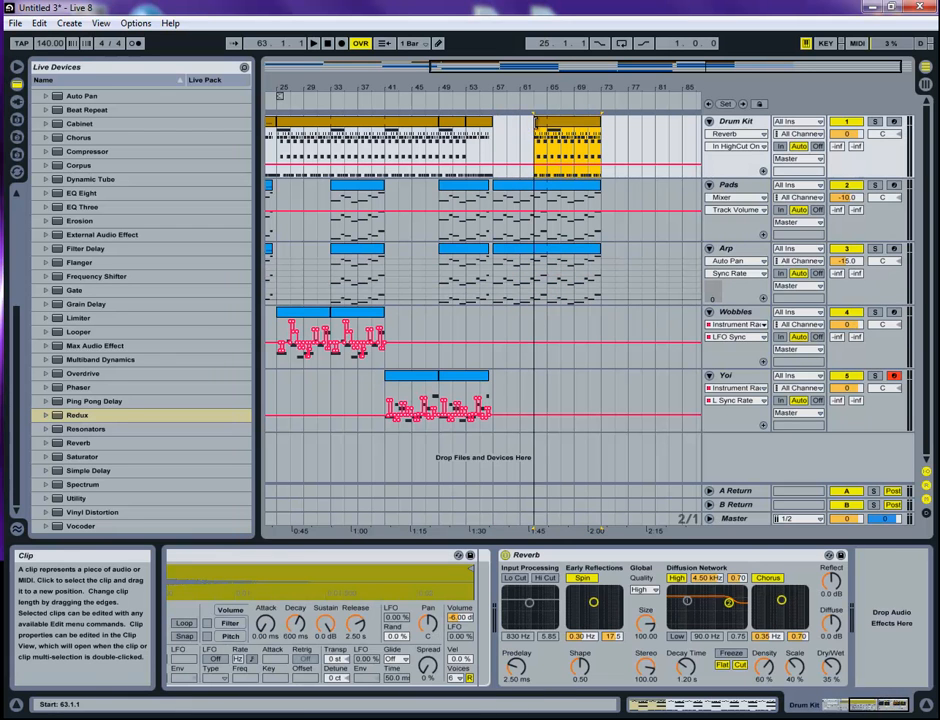
pyautogui.click(470, 106)
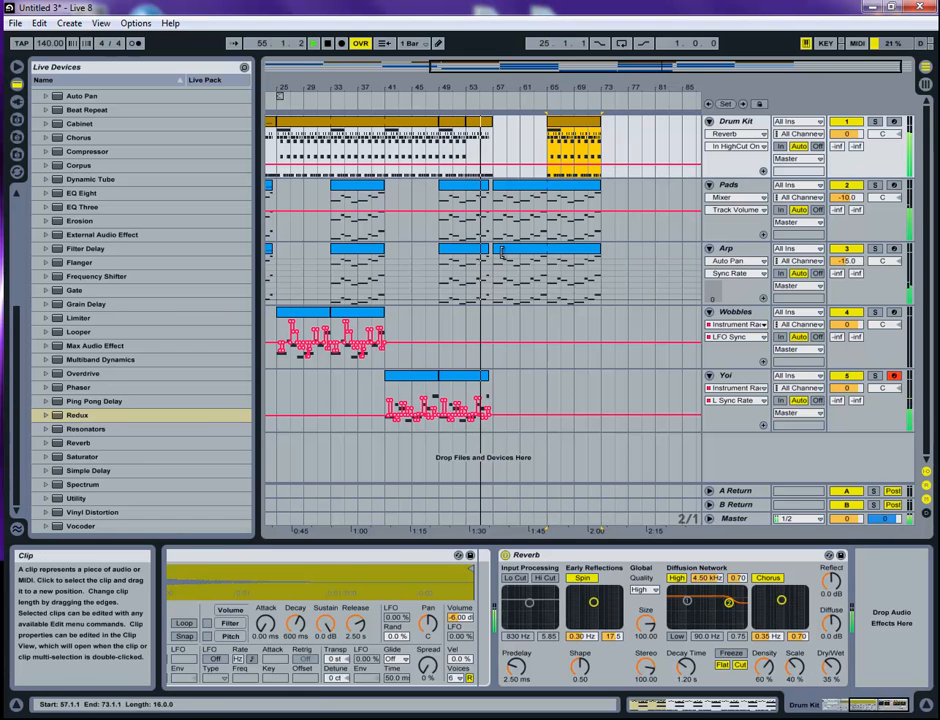
pyautogui.moveTo(497, 250); pyautogui.dragTo(546, 250)
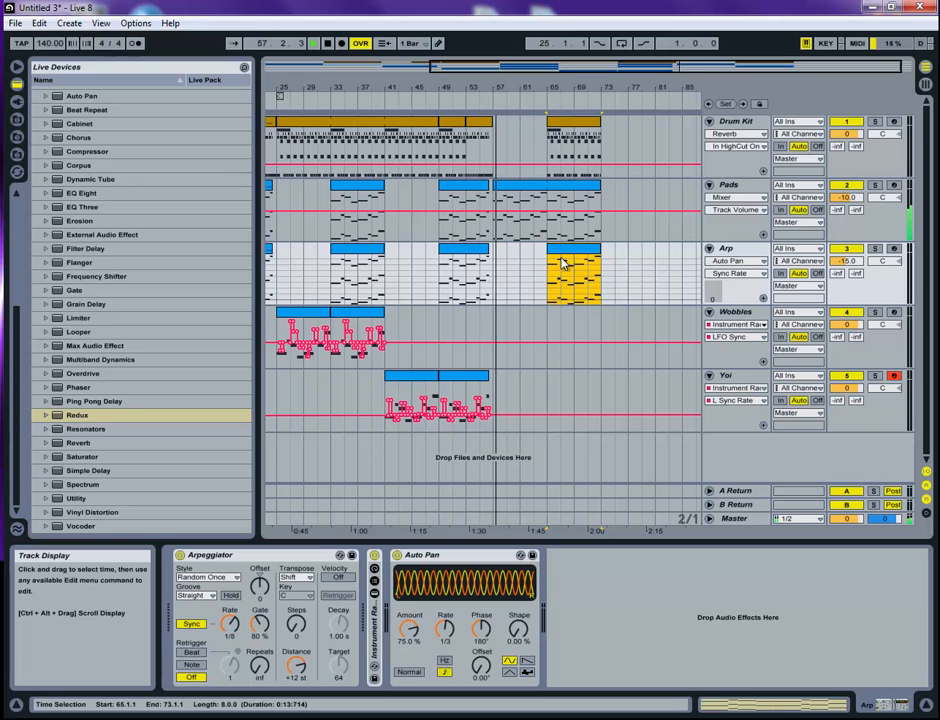
pyautogui.moveTo(548, 250); pyautogui.dragTo(496, 251)
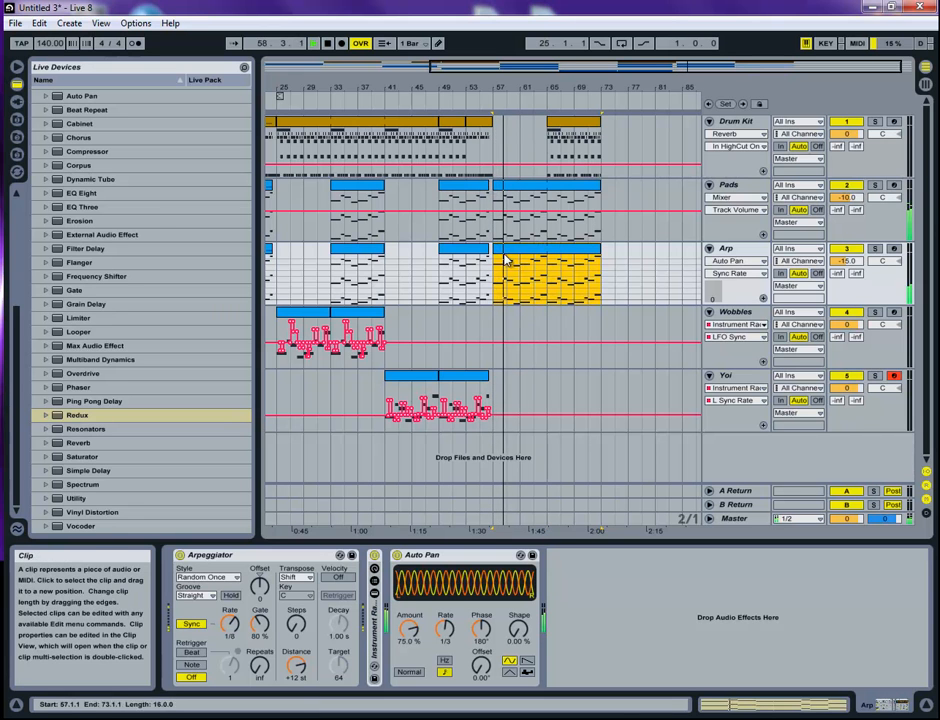
# Step: Copy the four-bar Drum Kit clip from bar 53 to bar 61 and open the copy's notes
pyautogui.click(564, 142)
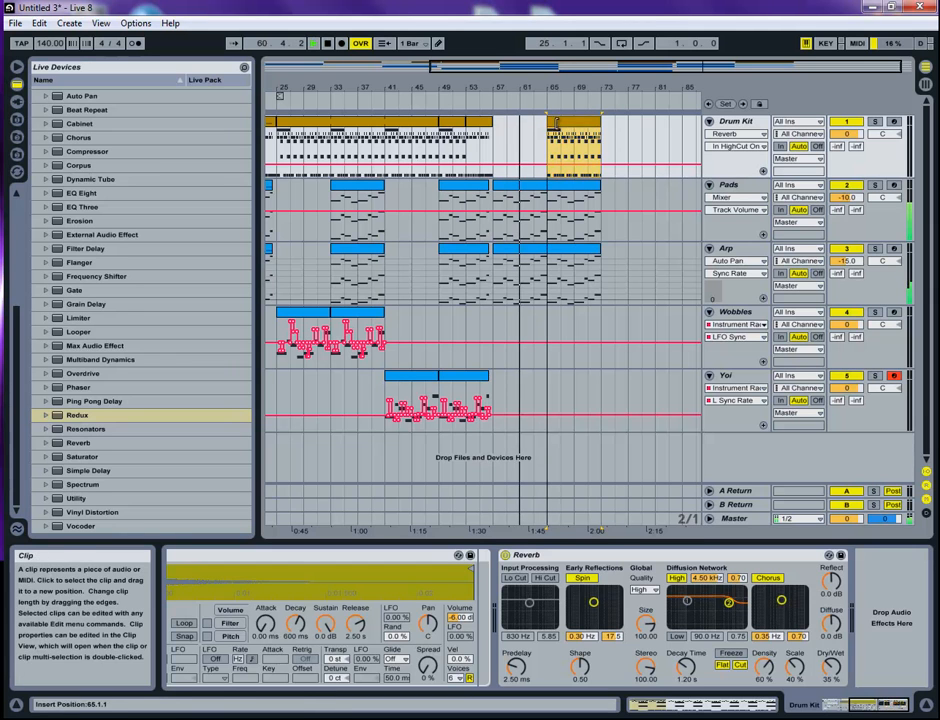
pyautogui.moveTo(475, 122); pyautogui.dragTo(527, 125)
pyautogui.doubleClick(533, 140)
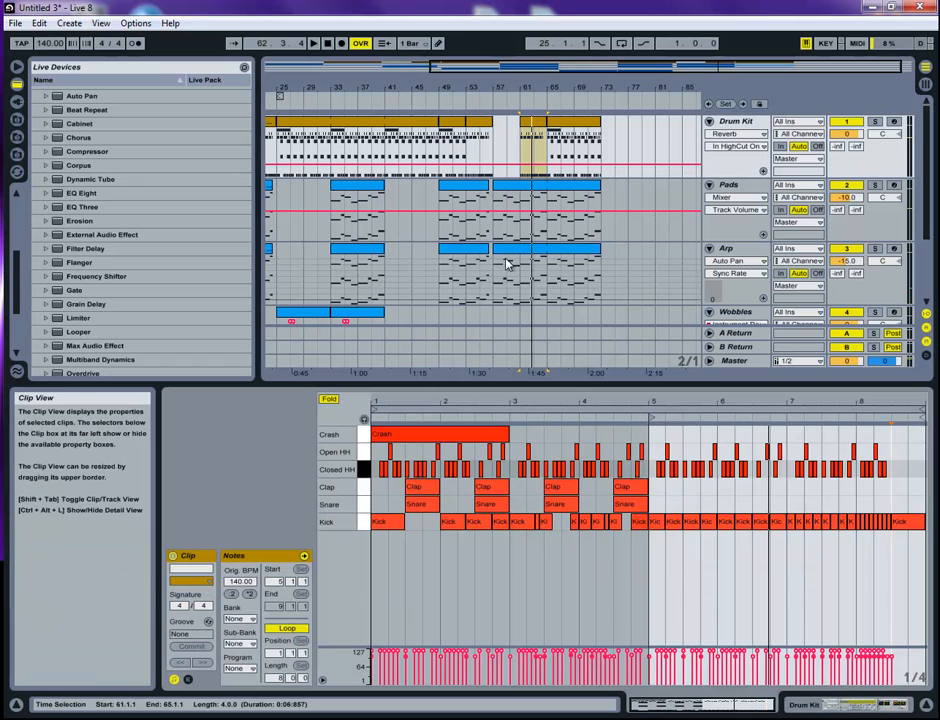
# Step: Delete the open and closed hi-hat notes from clip bar 5 to 9 in the Drum Kit clip at bar 61
pyautogui.moveTo(652, 435); pyautogui.dragTo(925, 487)
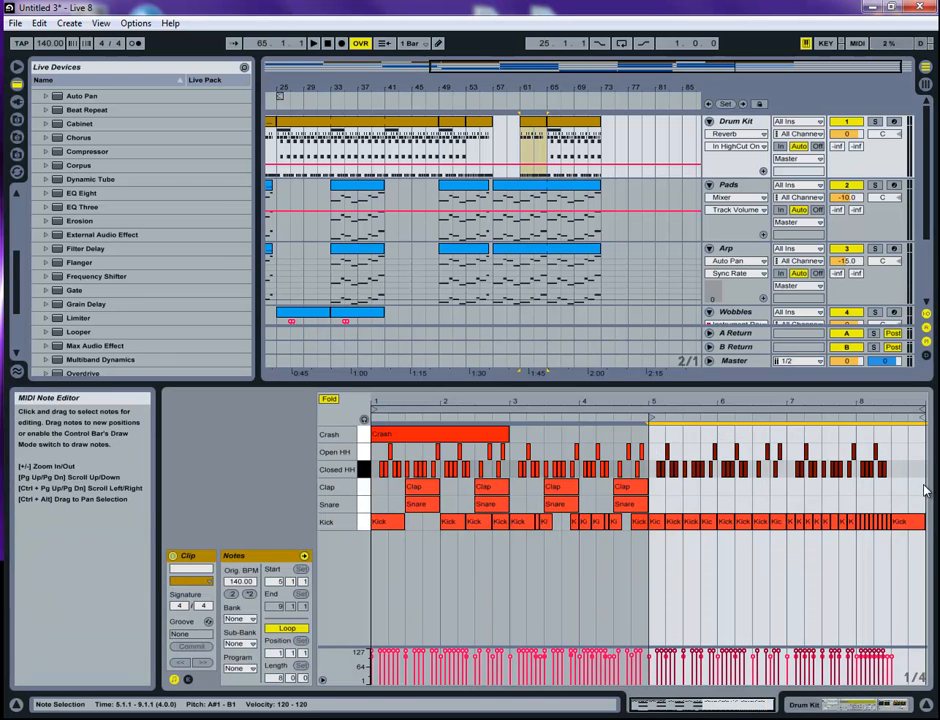
pyautogui.press('Delete')
pyautogui.click(481, 122)
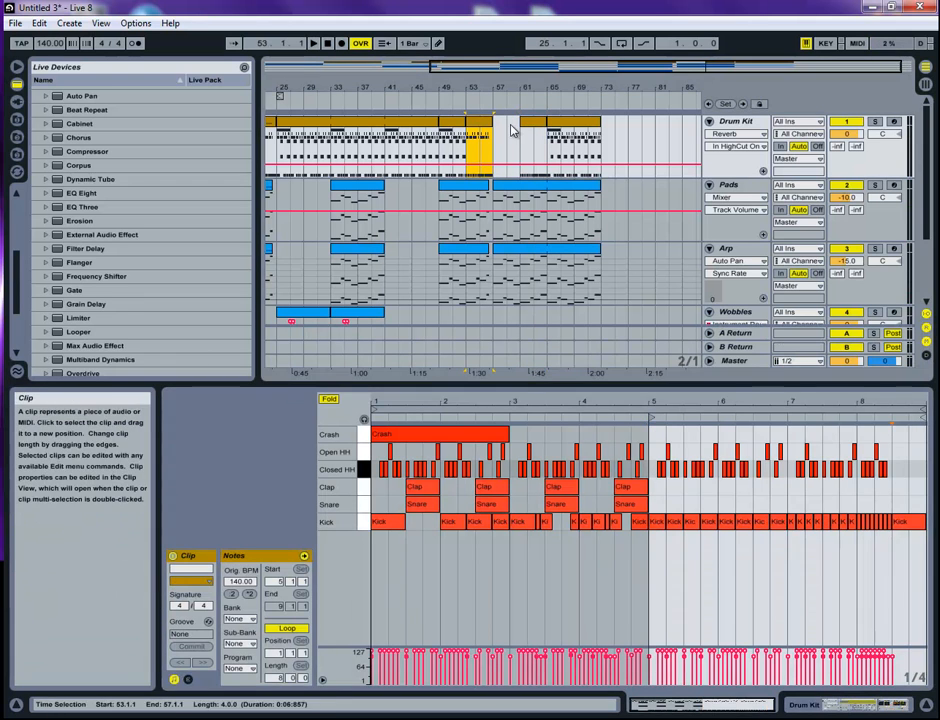
pyautogui.click(532, 122)
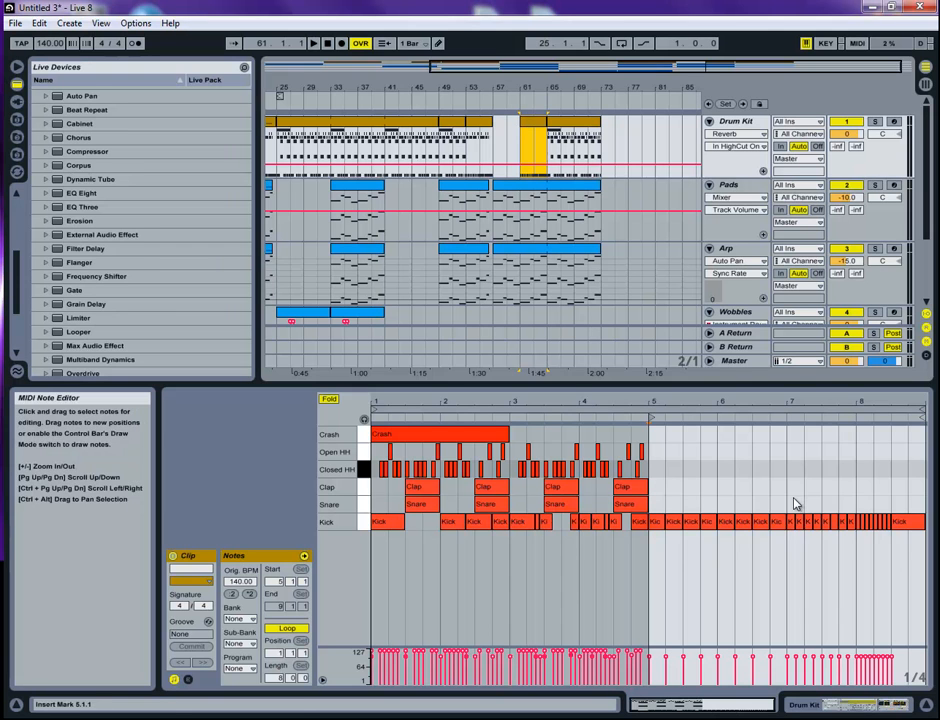
# Step: Replace the kick roll in clip bars 7 and 8 with a duplicate of the bar 5 and 6 kicks, and play from bar 57
pyautogui.moveTo(795, 504); pyautogui.dragTo(923, 526)
pyautogui.press('Delete')
pyautogui.moveTo(808, 513); pyautogui.dragTo(637, 513)
pyautogui.moveTo(850, 530); pyautogui.dragTo(657, 519)
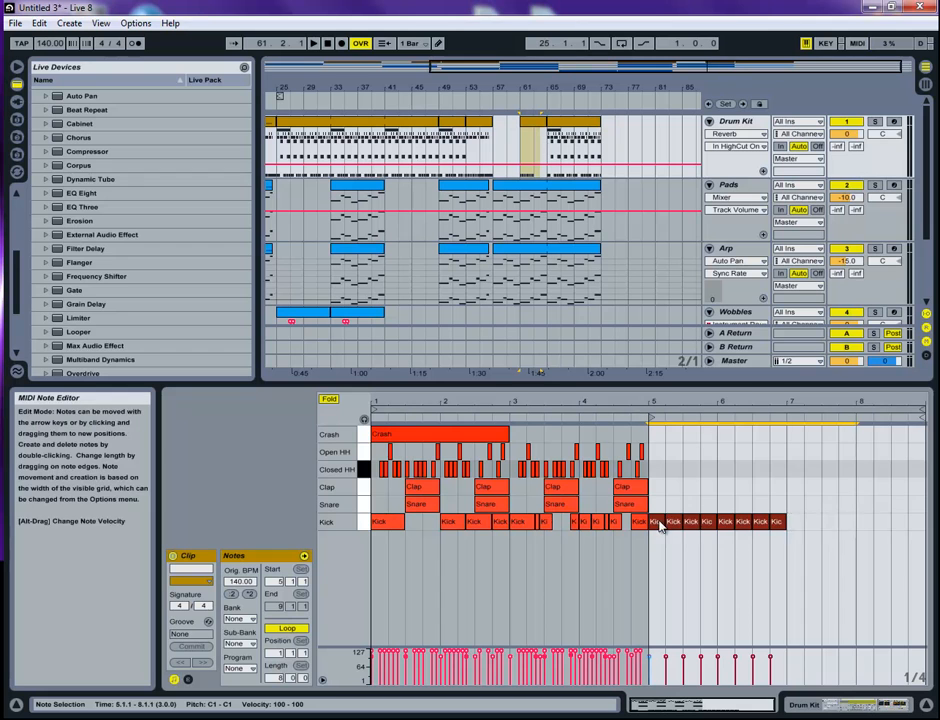
pyautogui.hotkey('ctrl', 'd')
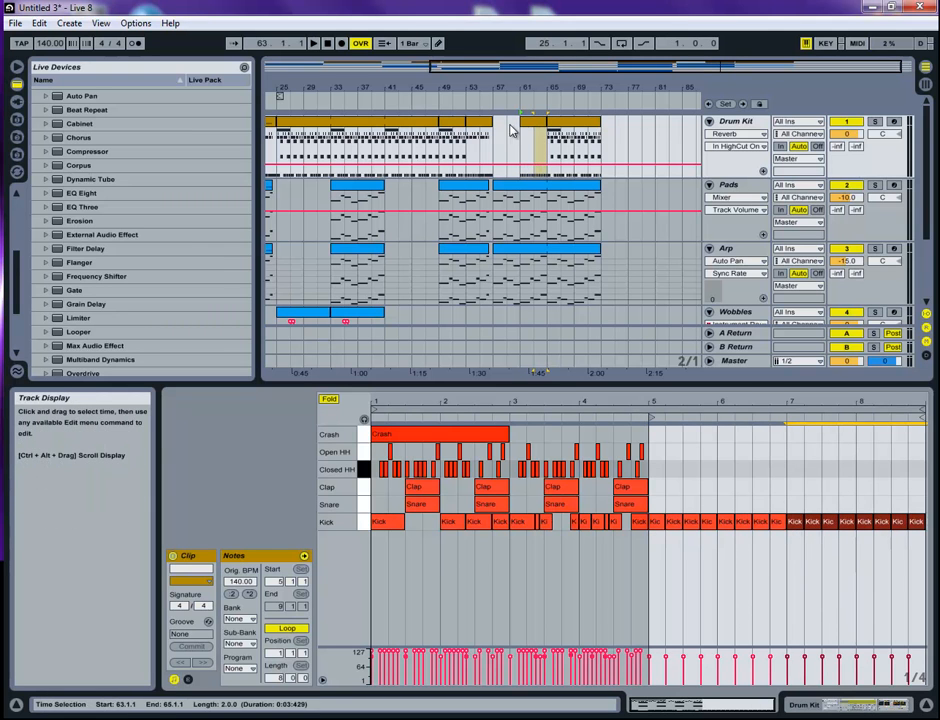
pyautogui.click(499, 134)
pyautogui.press('space')
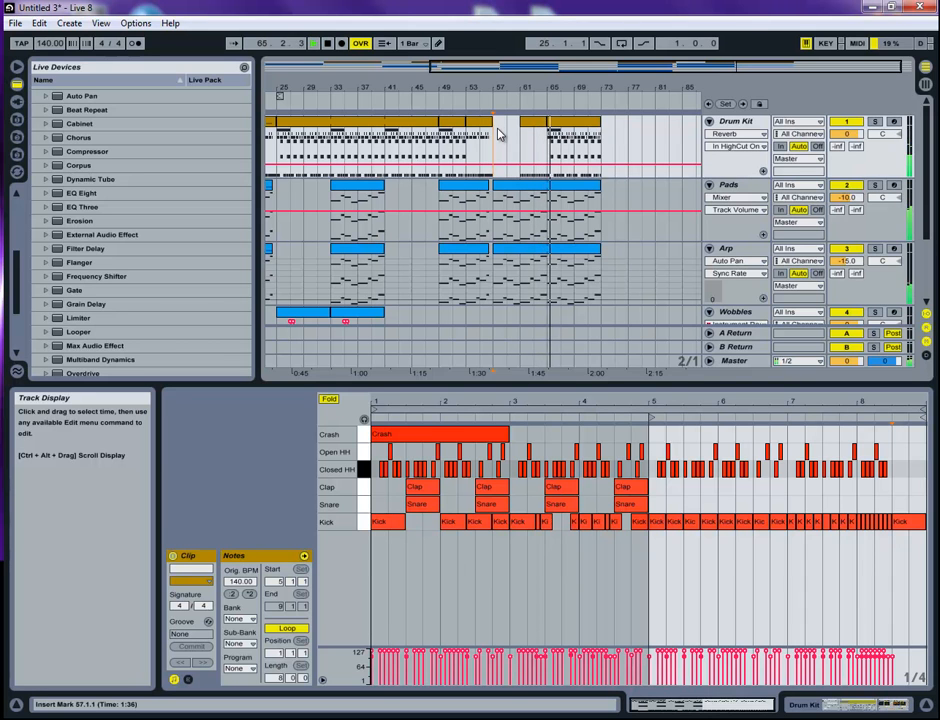
# Step: Add extra kicks at 8.3.3 and 8.4.3 by copying the last two kicks of the bar 61 clip, and play from bar 63
pyautogui.click(535, 122)
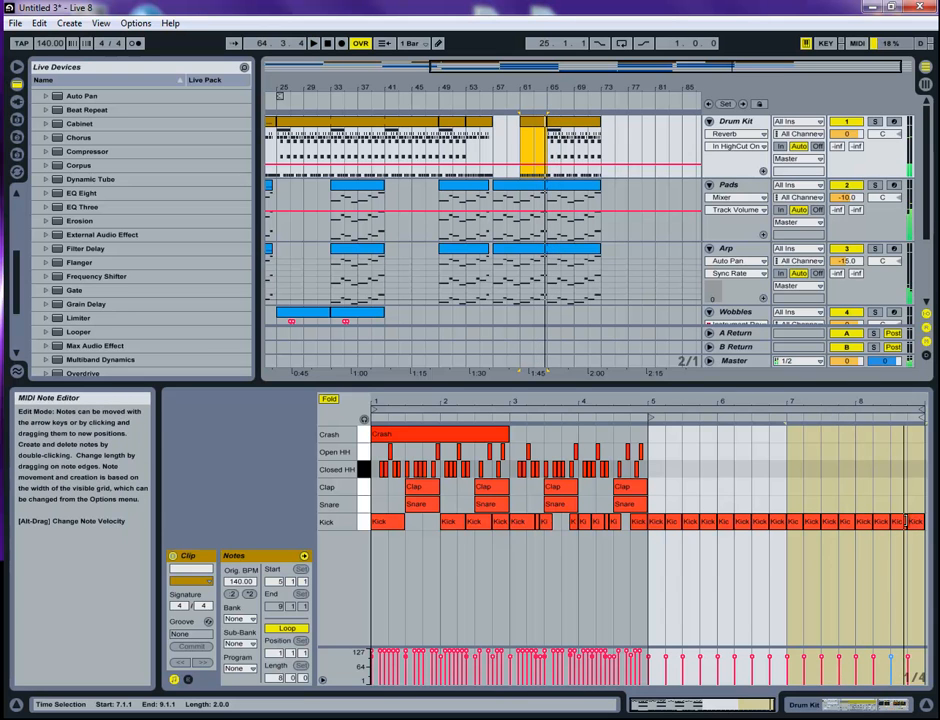
pyautogui.moveTo(905, 398); pyautogui.dragTo(906, 402)
pyautogui.moveTo(864, 493); pyautogui.dragTo(924, 526)
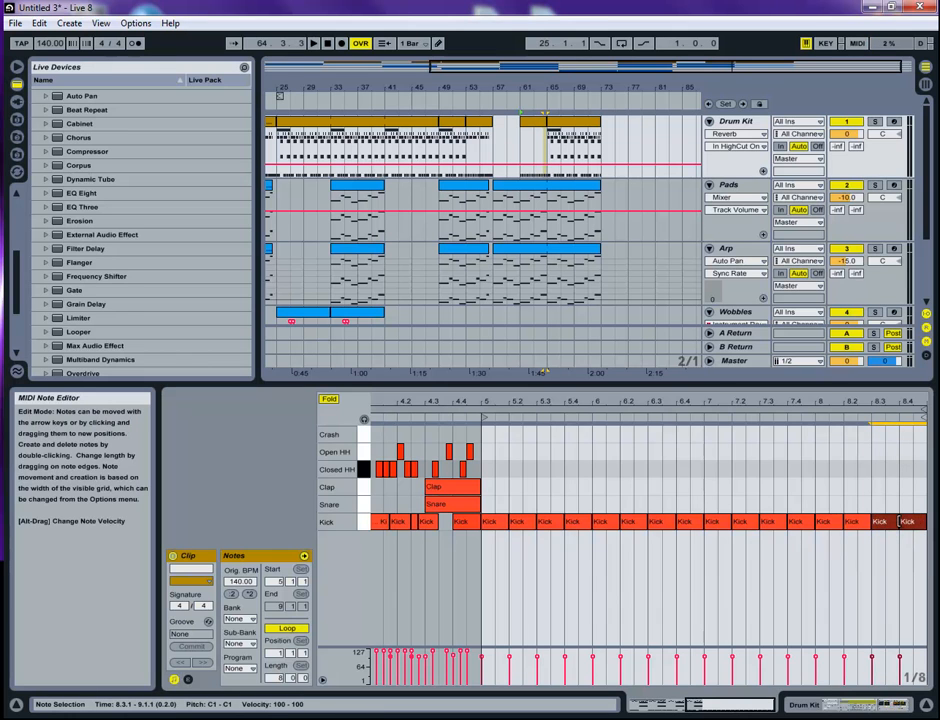
pyautogui.moveTo(882, 527); pyautogui.dragTo(897, 528)
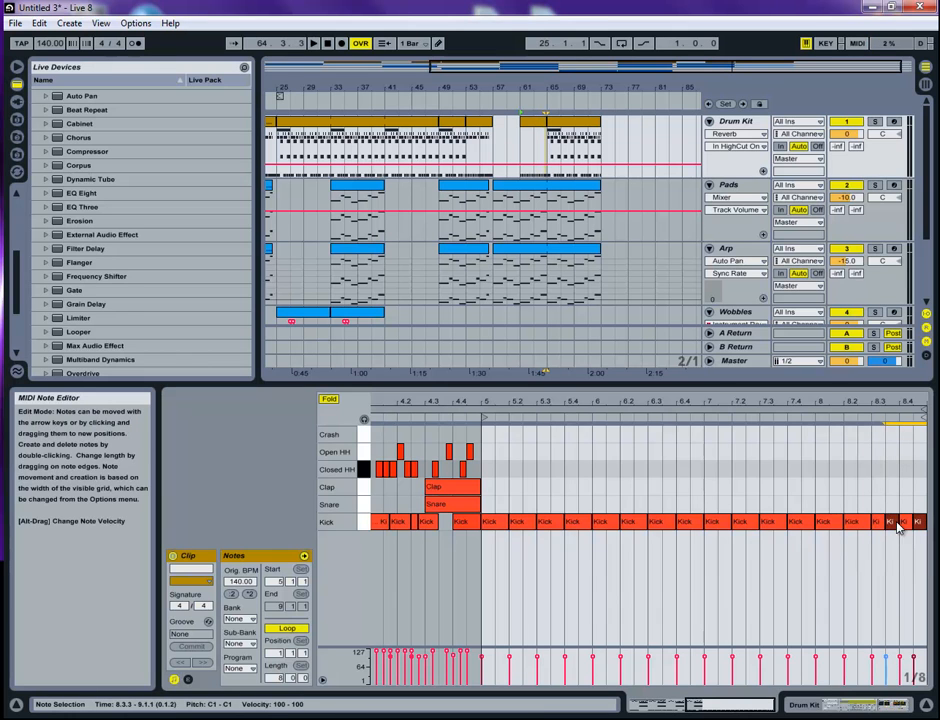
pyautogui.click(534, 174)
pyautogui.press('space')
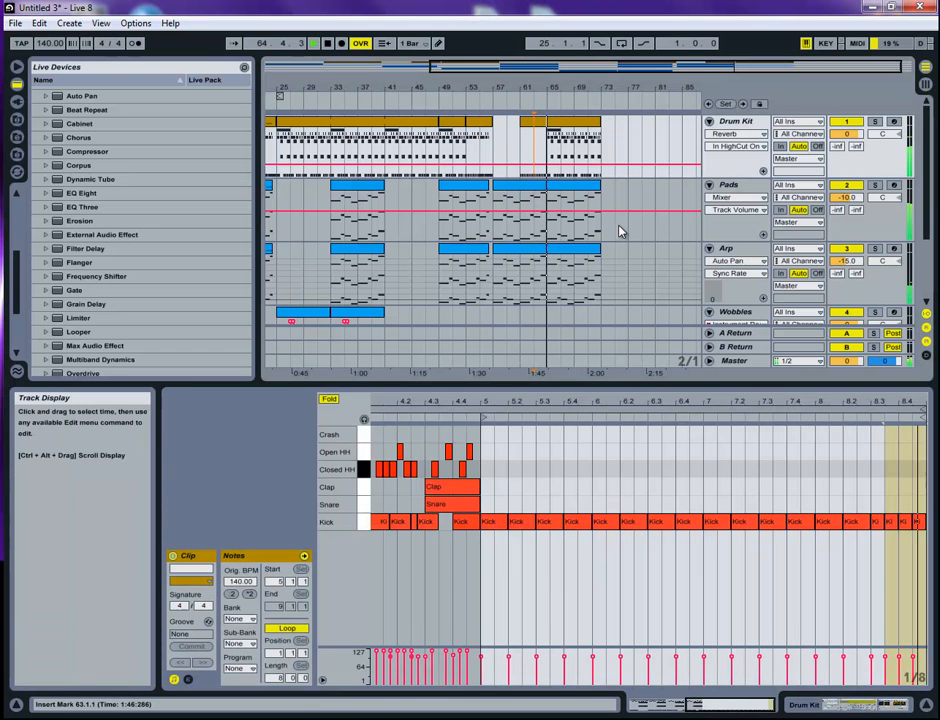
# Step: Fold the Pads, Arp, Wobbles and Yoi tracks, and set the insert mark on the Arp track at bar 73
pyautogui.moveTo(471, 60); pyautogui.dragTo(651, 67)
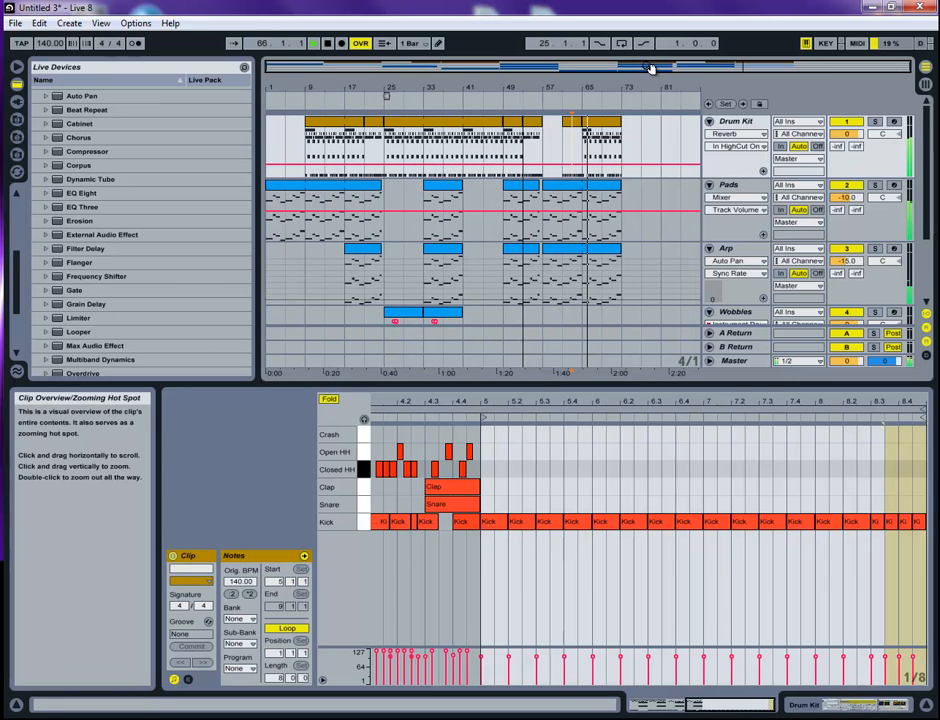
pyautogui.click(709, 311)
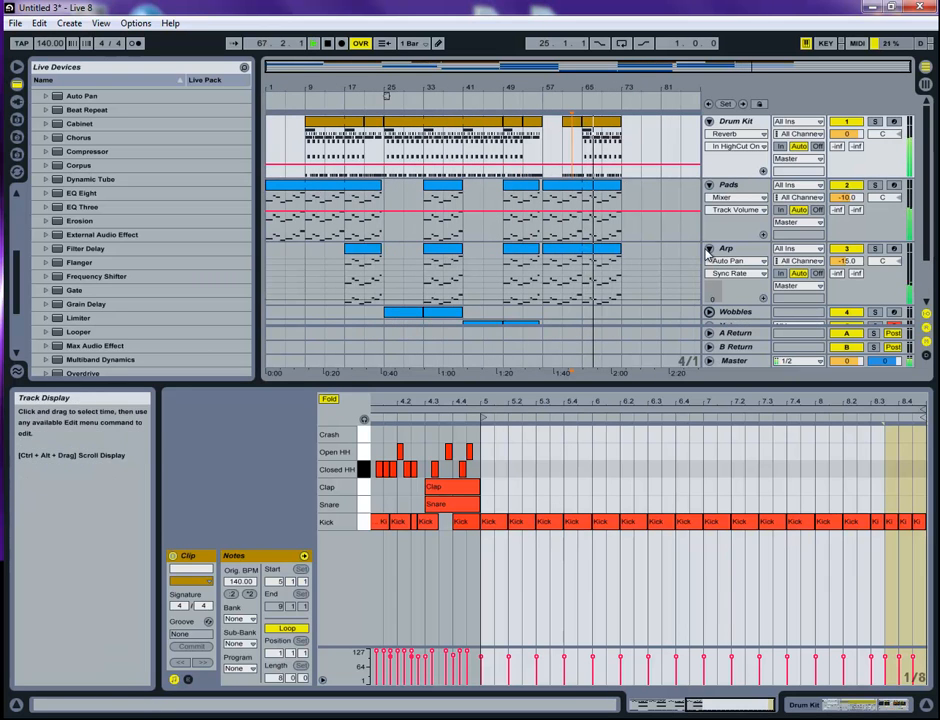
pyautogui.click(709, 249)
pyautogui.click(709, 298)
pyautogui.click(709, 185)
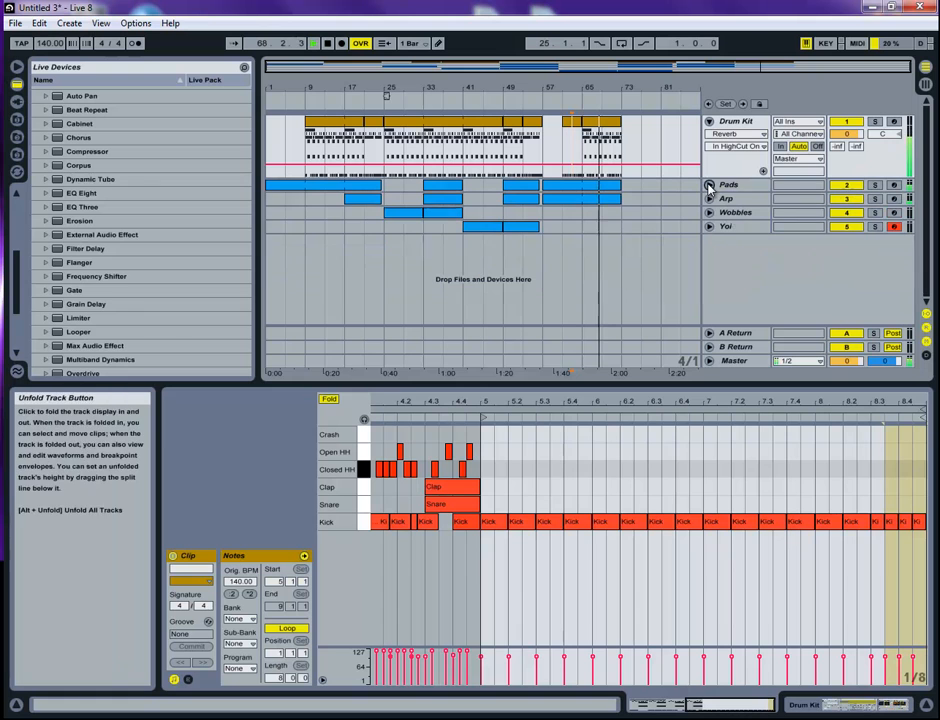
pyautogui.click(625, 201)
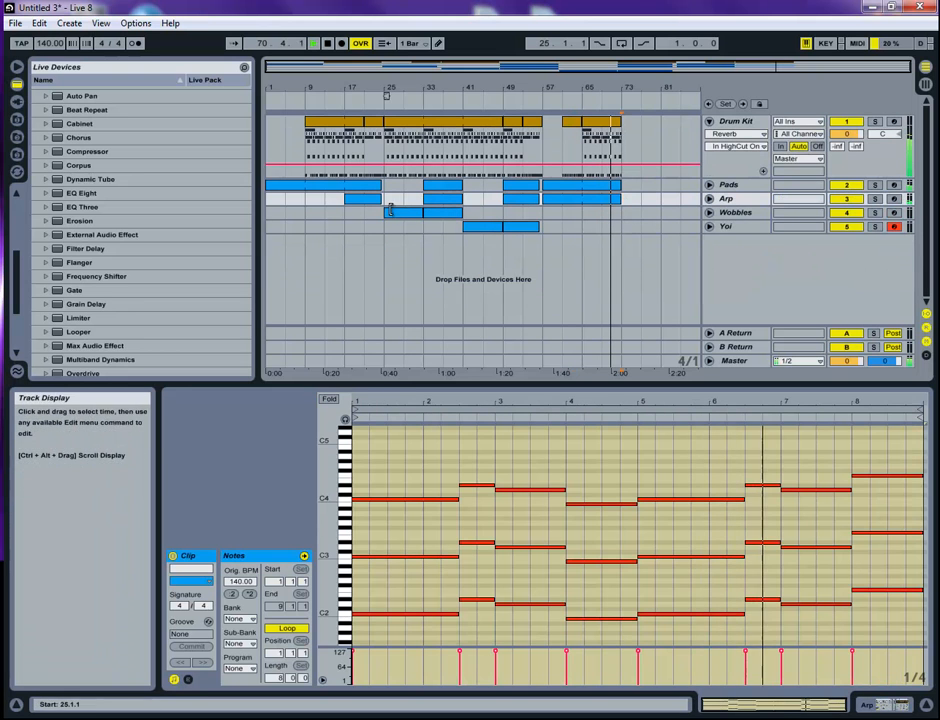
# Step: Copy bars 17 to 25 of the Drum Kit, Pads, Arp and Wobbles tracks to bar 73, and play from bar 73
pyautogui.press('space')
pyautogui.moveTo(384, 216); pyautogui.dragTo(620, 110)
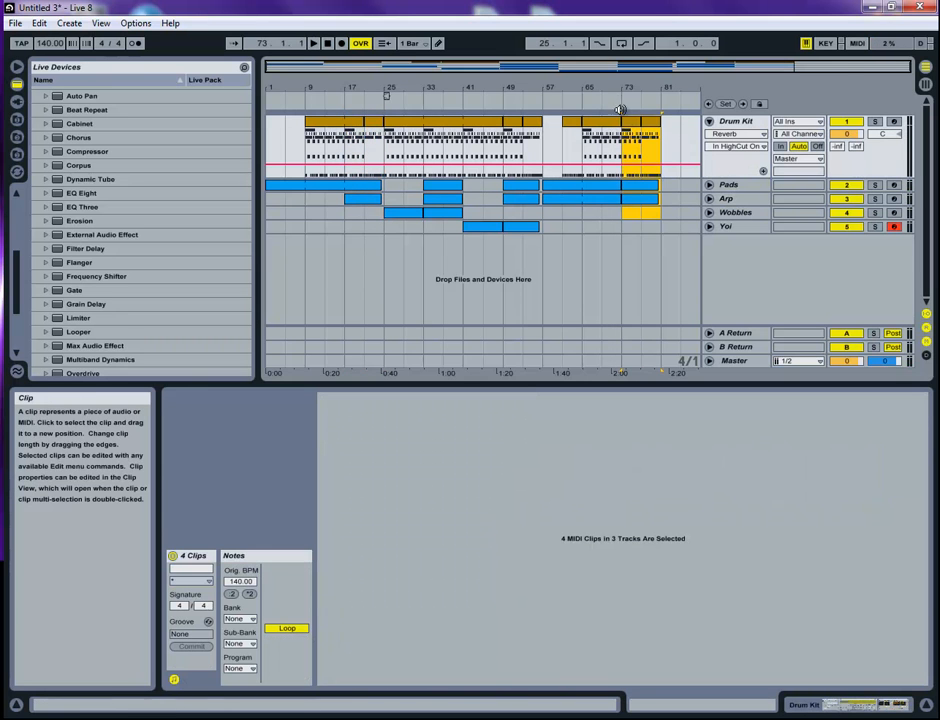
pyautogui.click(620, 110)
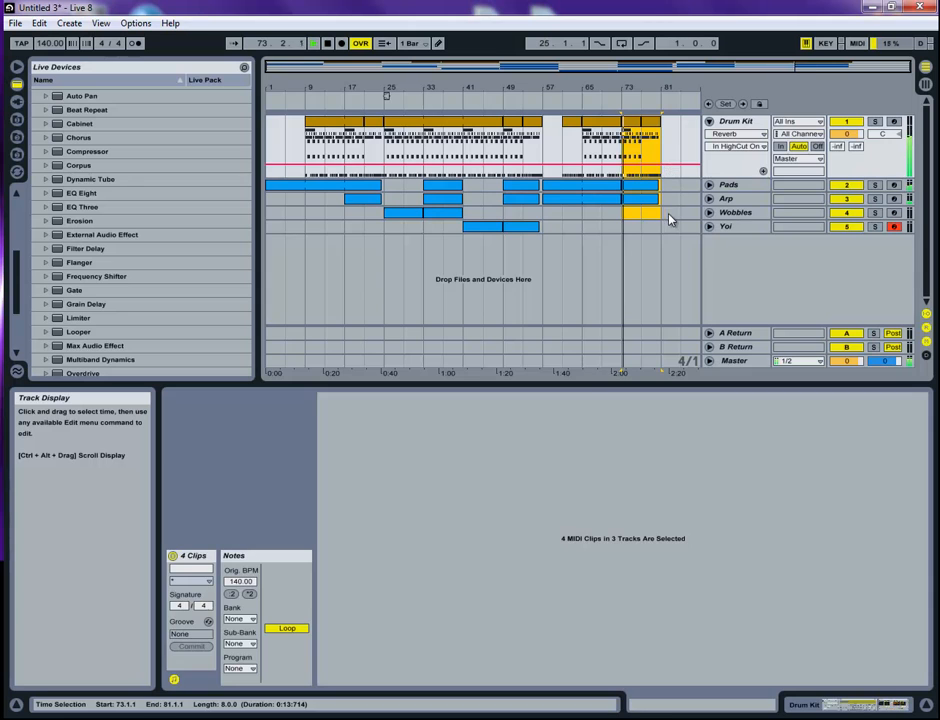
# Step: Copy bars 25 to 57 of all five tracks to bar 81 as a second 32-bar main section
pyautogui.click(669, 218)
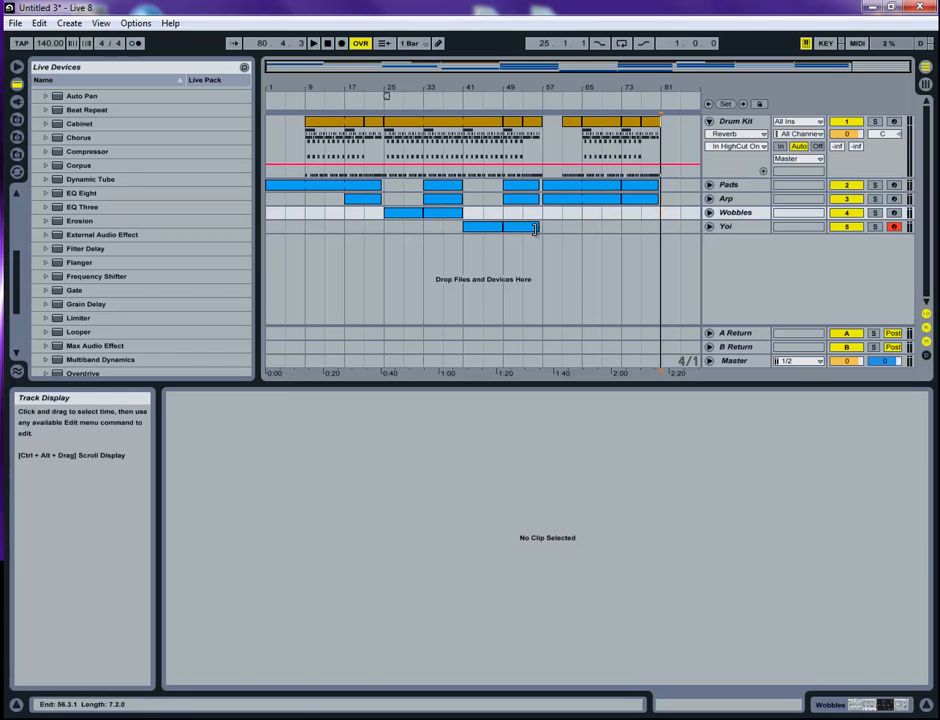
pyautogui.moveTo(541, 231); pyautogui.dragTo(557, 145)
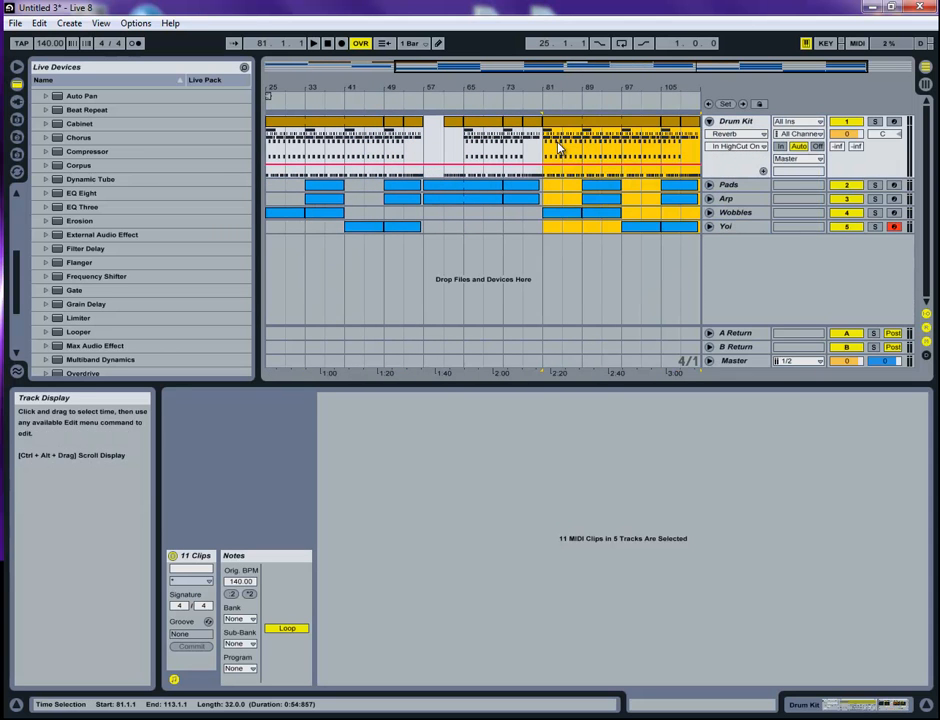
pyautogui.moveTo(667, 67); pyautogui.dragTo(665, 67)
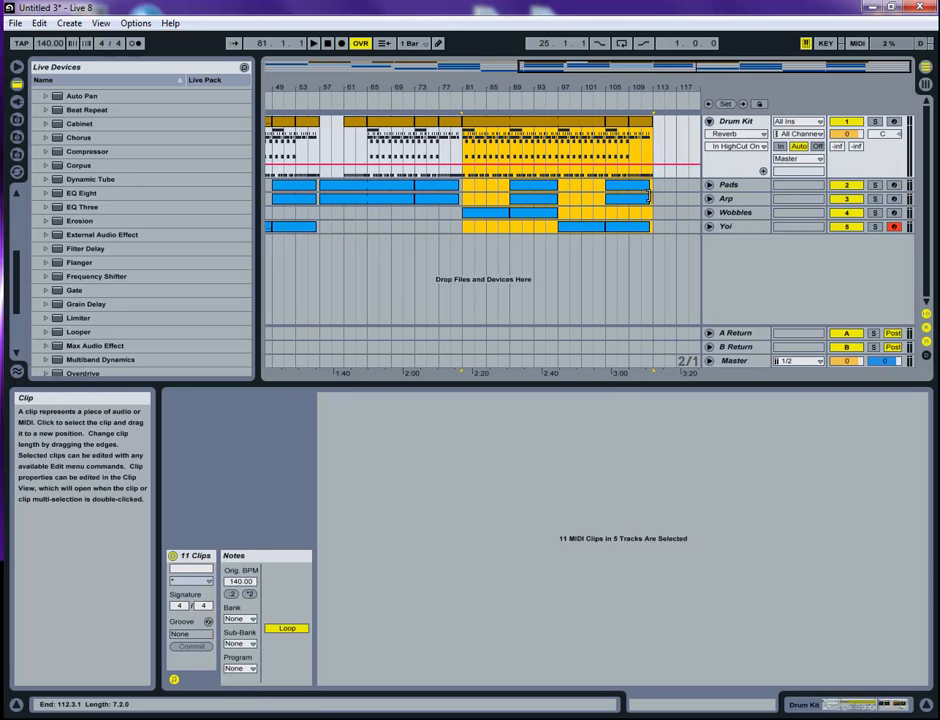
# Step: Copy the 16-bar Pads and Arp clips at bar 57 to bar 113, and show the whole arrangement
pyautogui.click(428, 225)
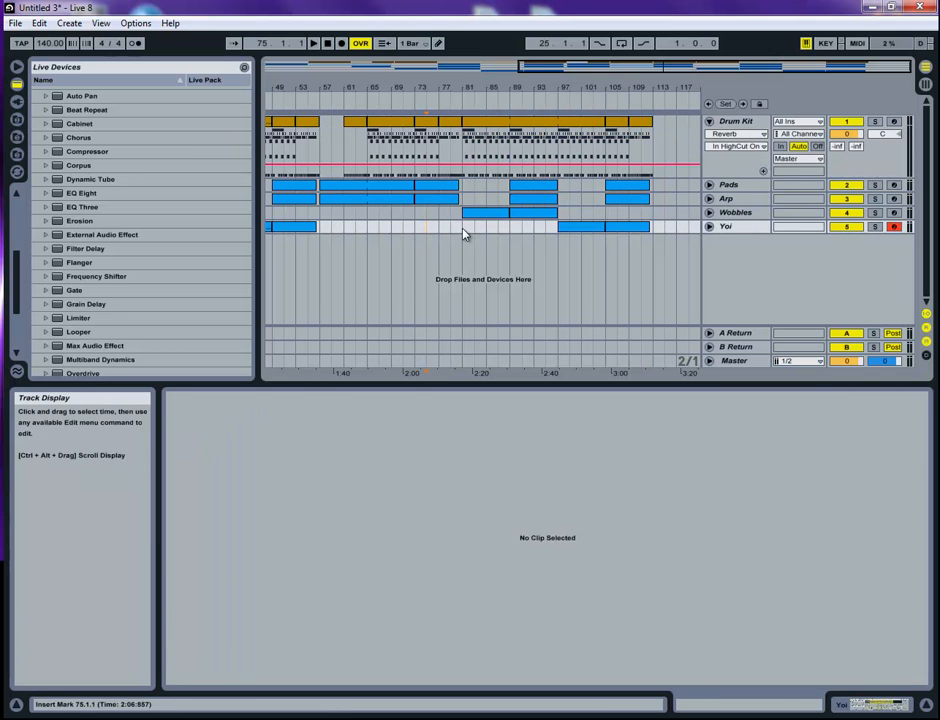
pyautogui.click(380, 186)
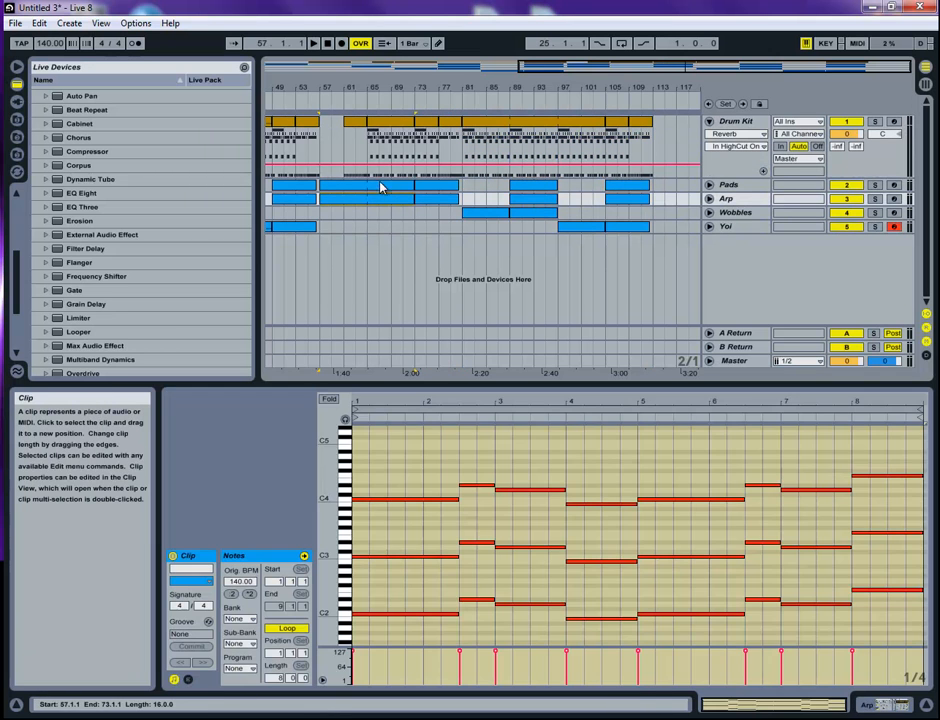
pyautogui.moveTo(360, 195); pyautogui.dragTo(619, 196)
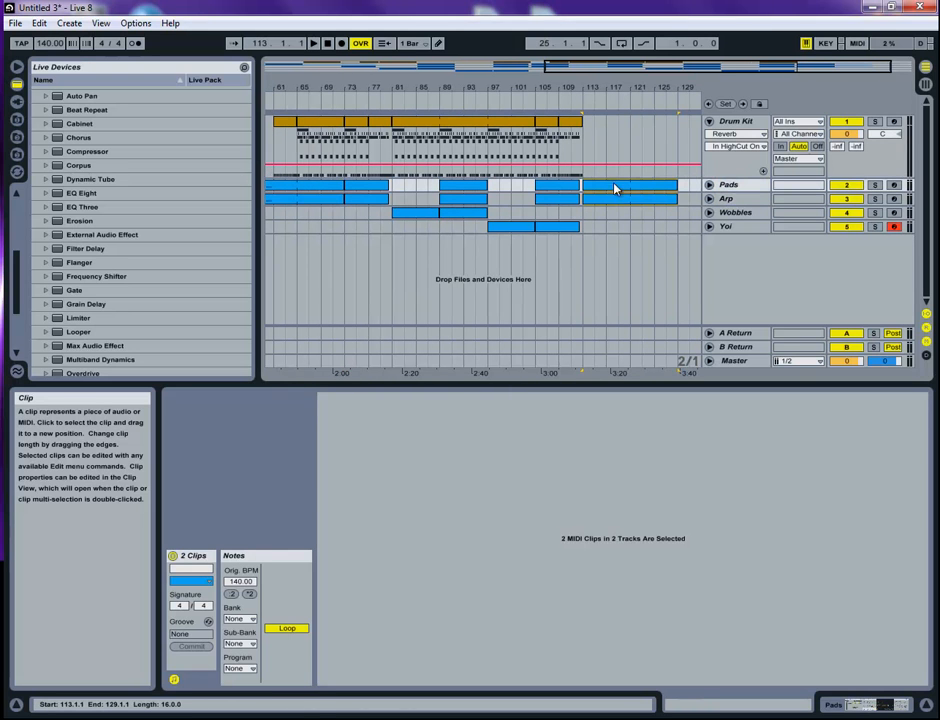
pyautogui.moveTo(625, 73); pyautogui.dragTo(623, 72)
pyautogui.doubleClick(622, 72)
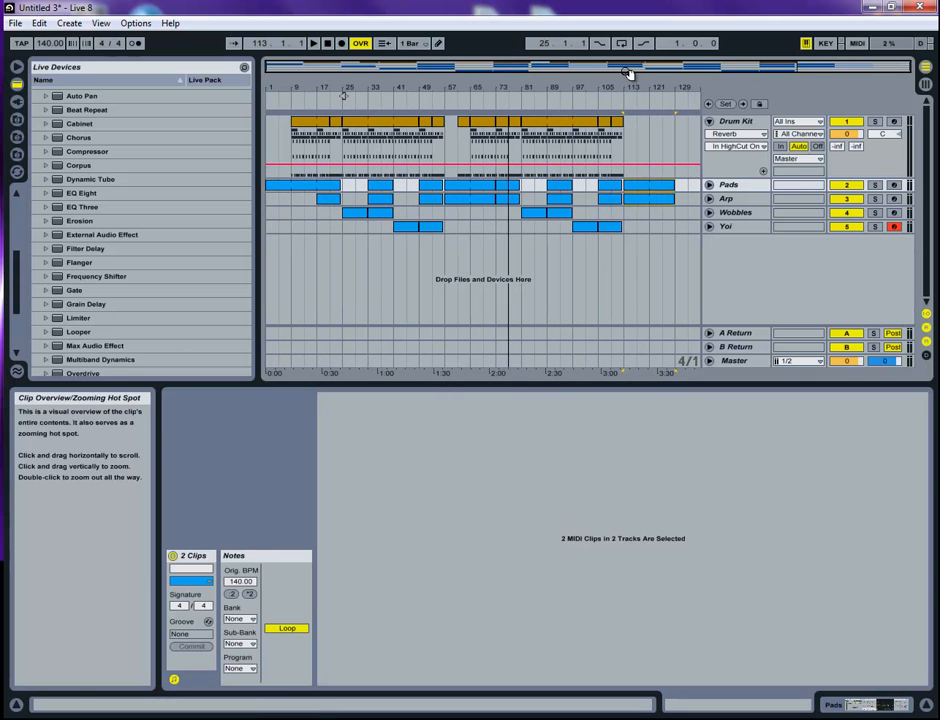